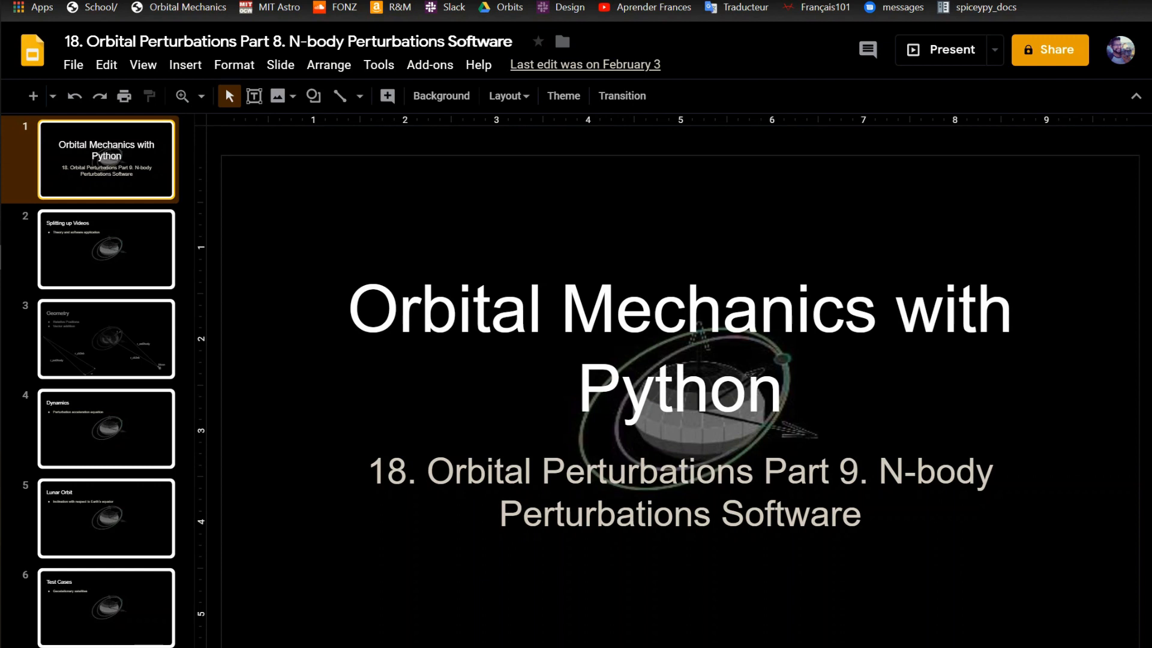
Step: Step through the Splitting up Videos, Geometry, Dynamics and Lunar Orbit slides, then bring up the Moon Fact Sheet
click(82, 274)
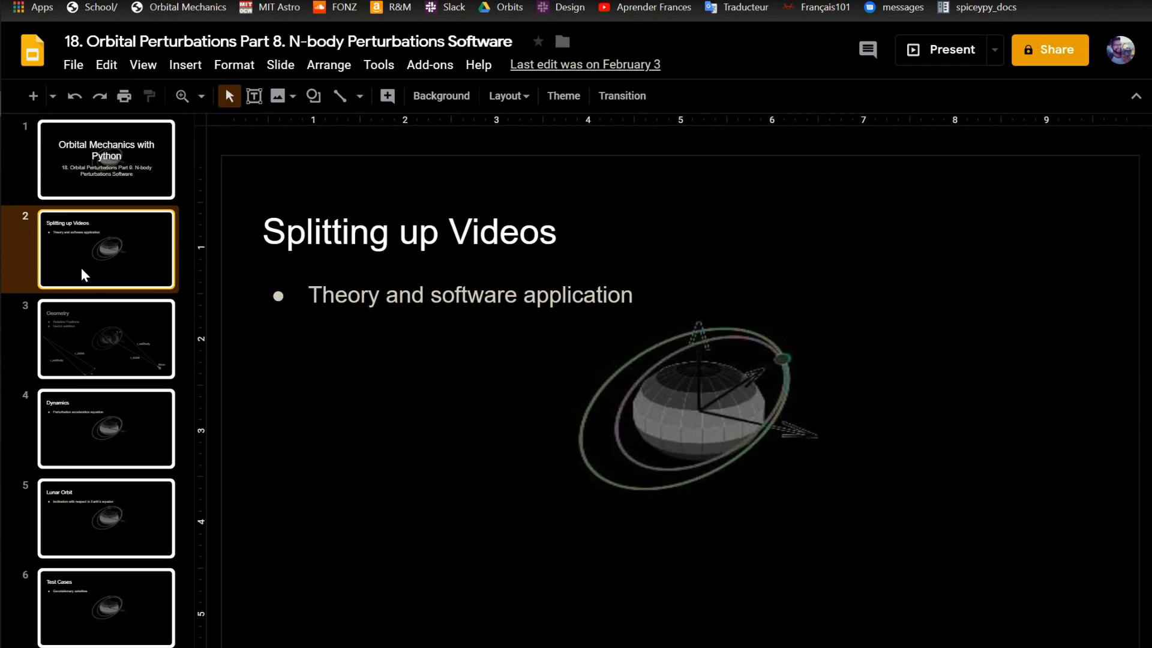
click(124, 333)
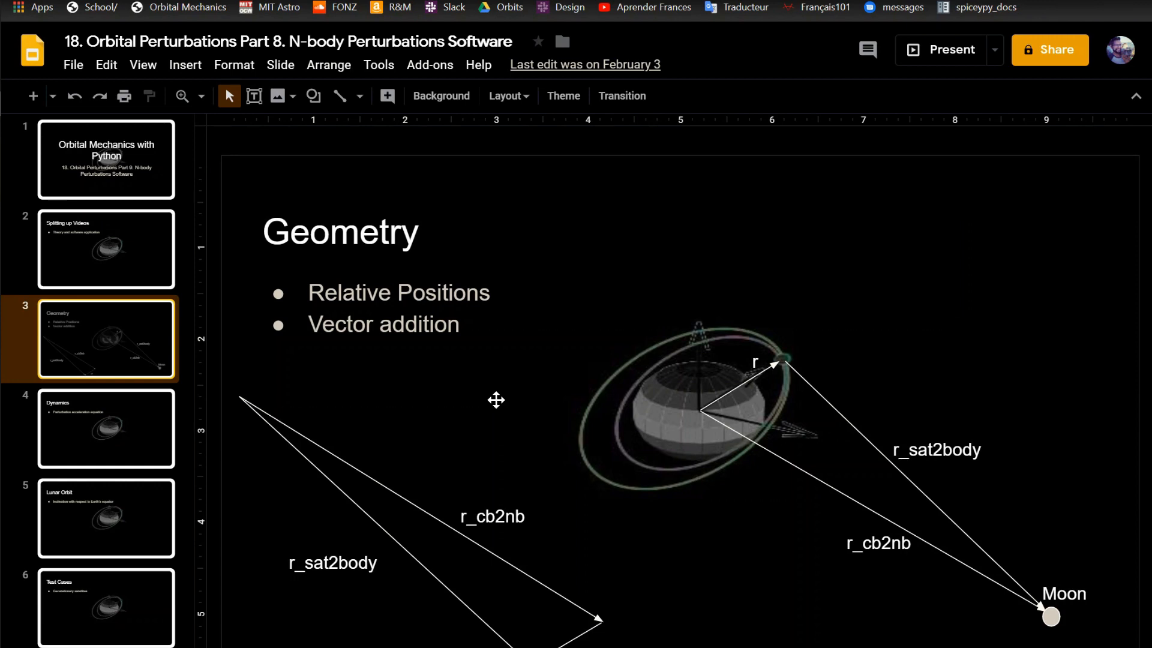
click(45, 418)
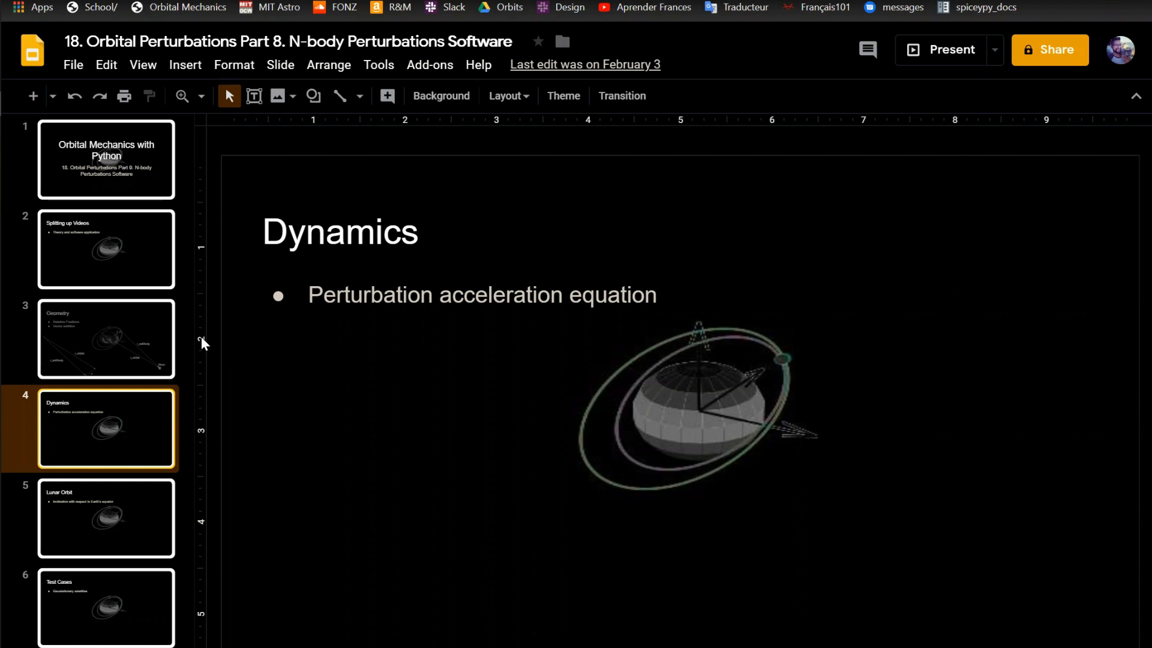
click(121, 524)
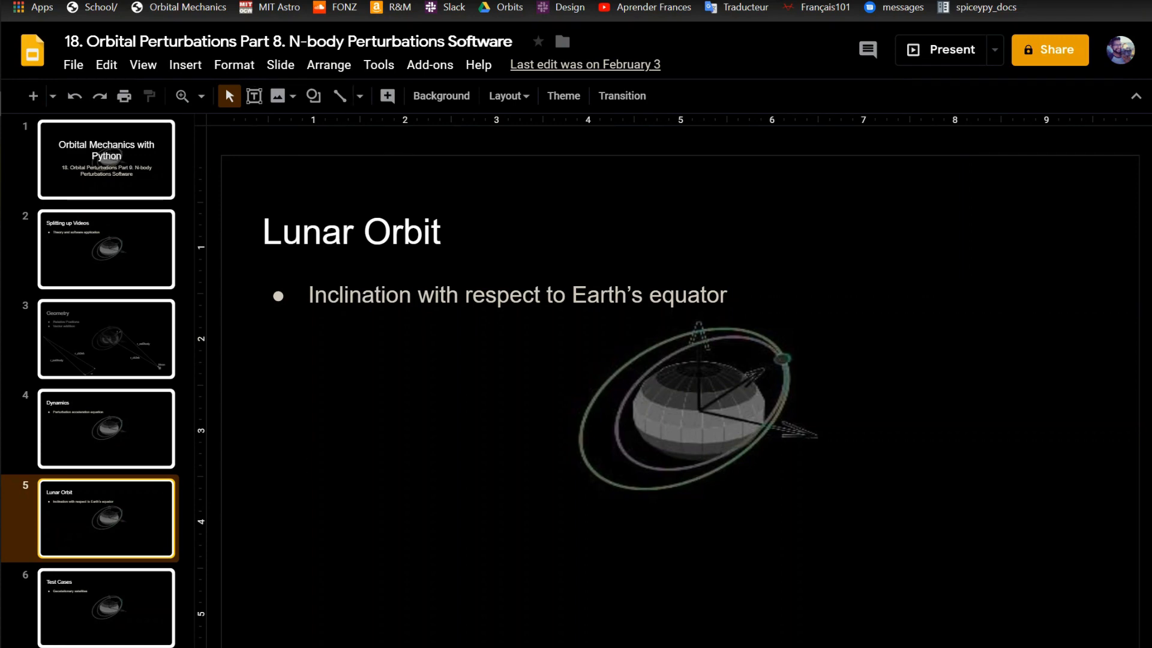
key(ctrl+Tab)
scroll(169, 304, up, 10)
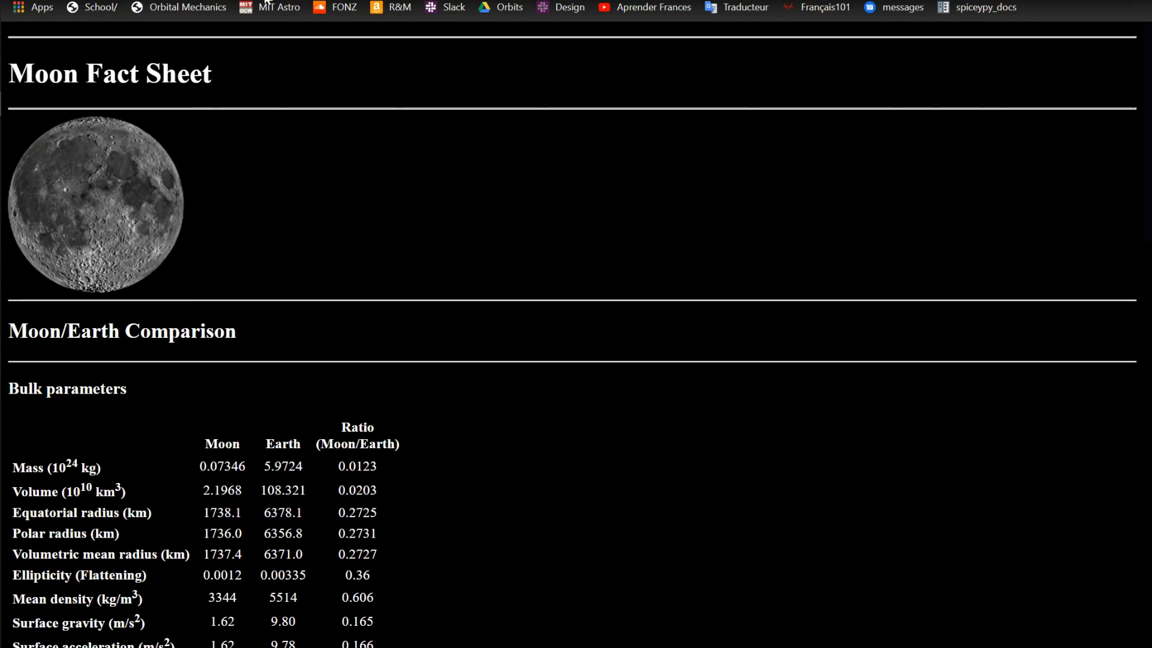
scroll(211, 361, down, 2)
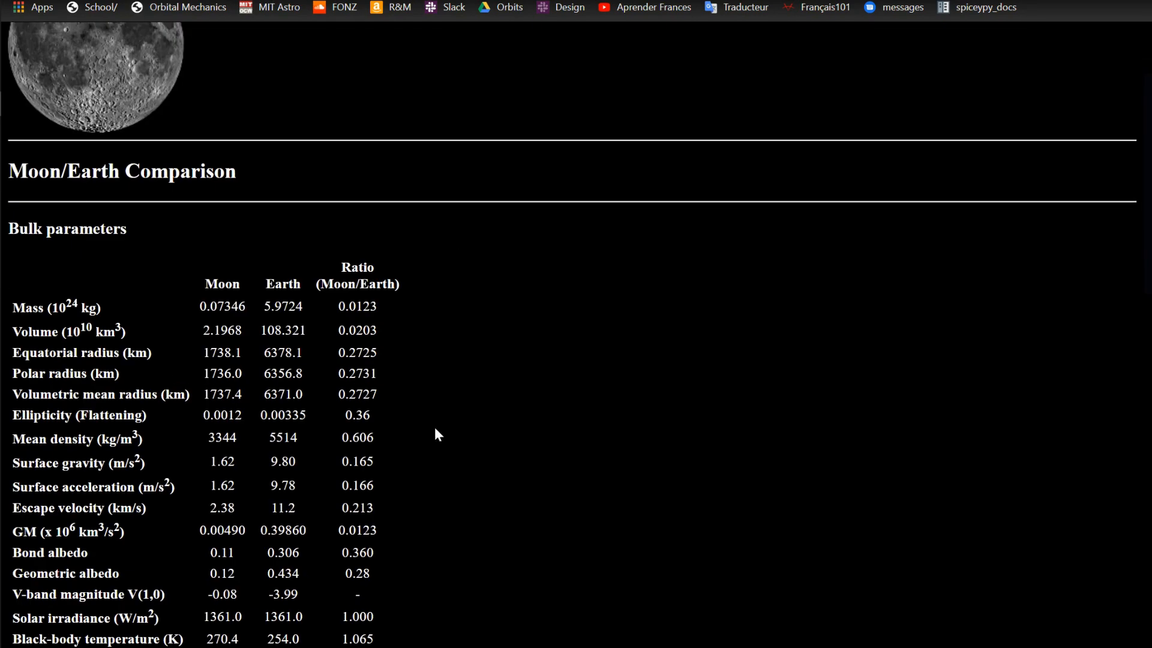
scroll(128, 227, down, 2)
scroll(58, 169, up, 1)
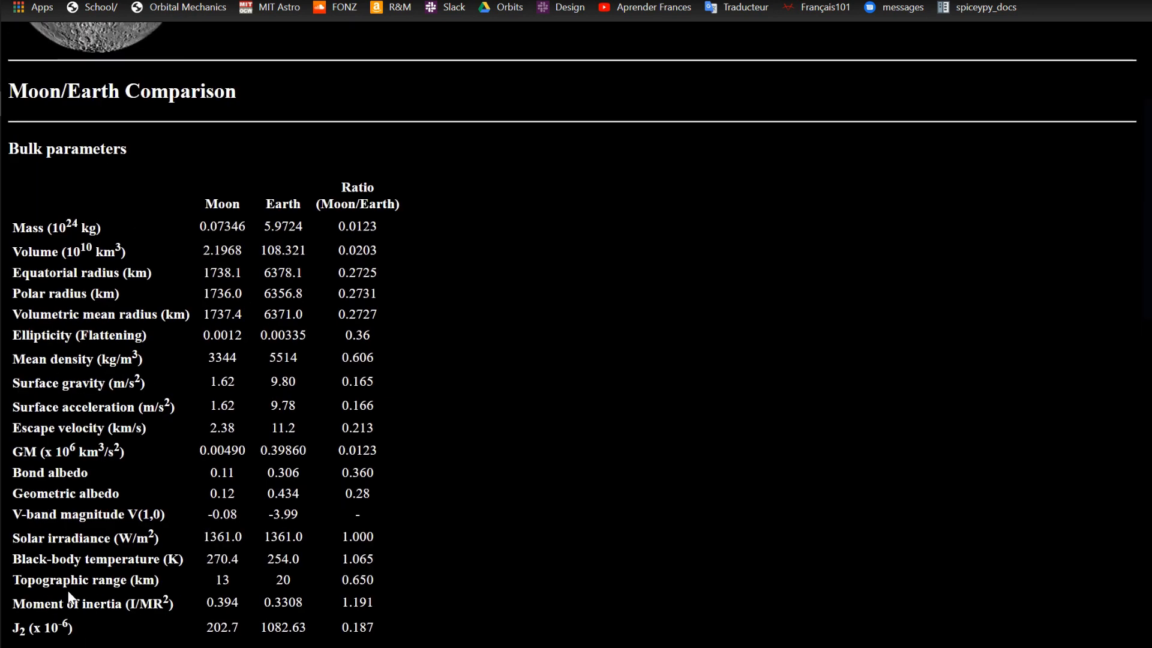
Step: Highlight the J2 units text in the Moon Fact Sheet, then clear the highlight
drag(18, 627, 72, 627)
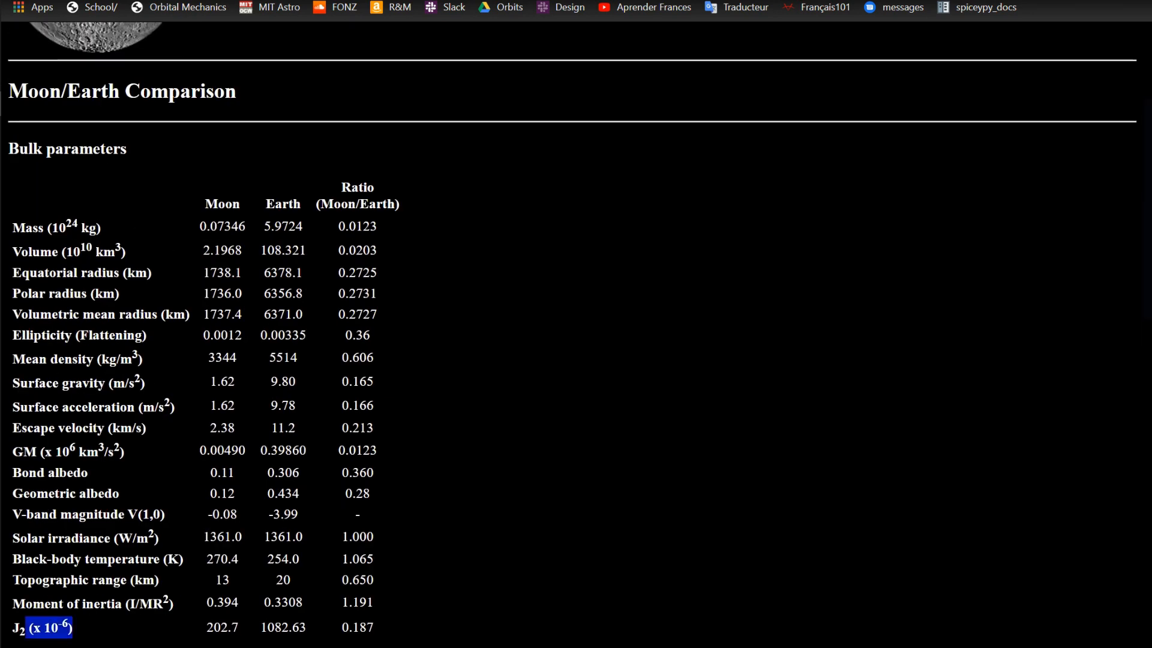
click(175, 537)
scroll(414, 405, down, 4)
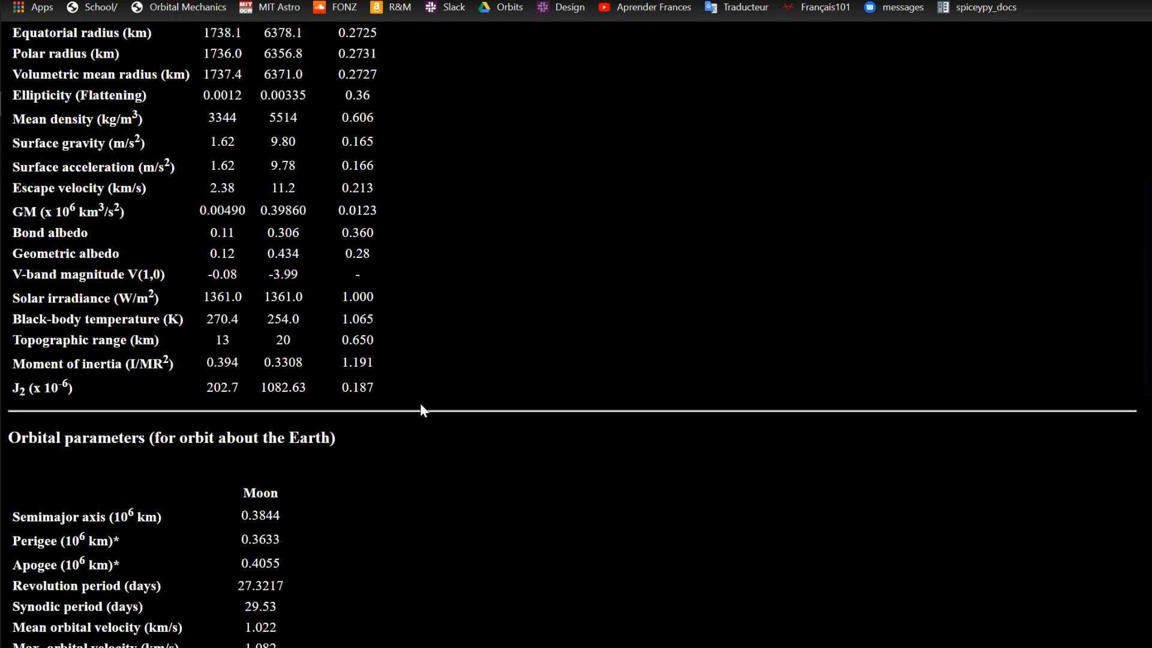
scroll(419, 405, down, 3)
scroll(404, 410, down, 3)
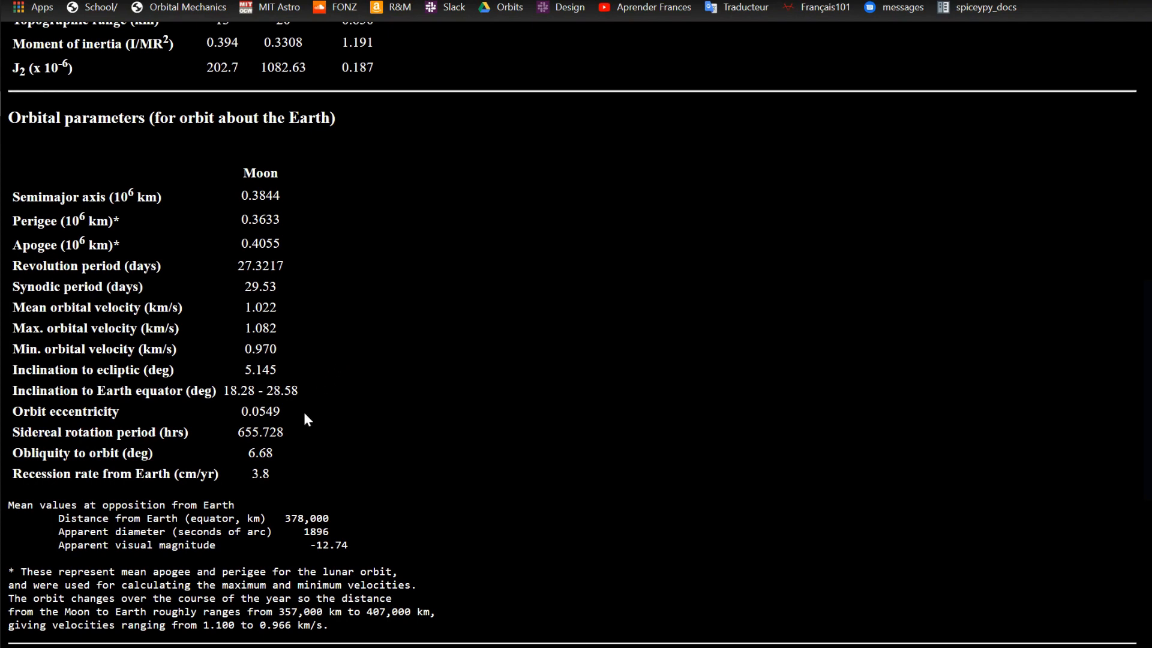
Step: Return to the deck and review the Test Cases and r_cb2nb slides, then the Geometry slide
key(alt+Tab)
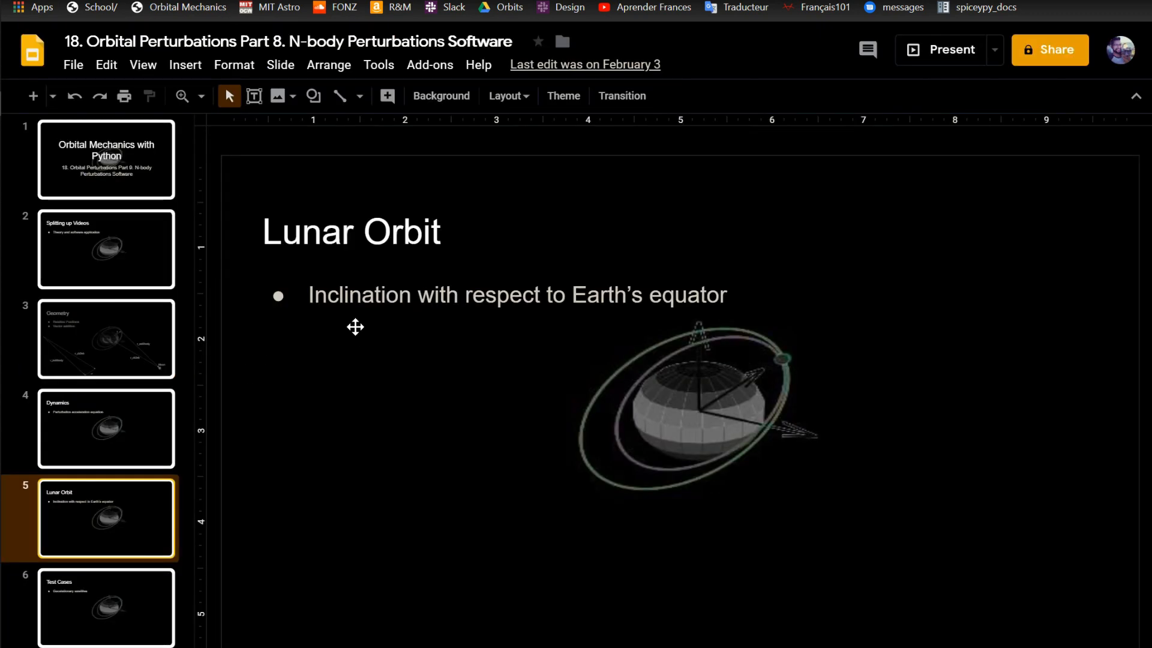
scroll(111, 453, down, 3)
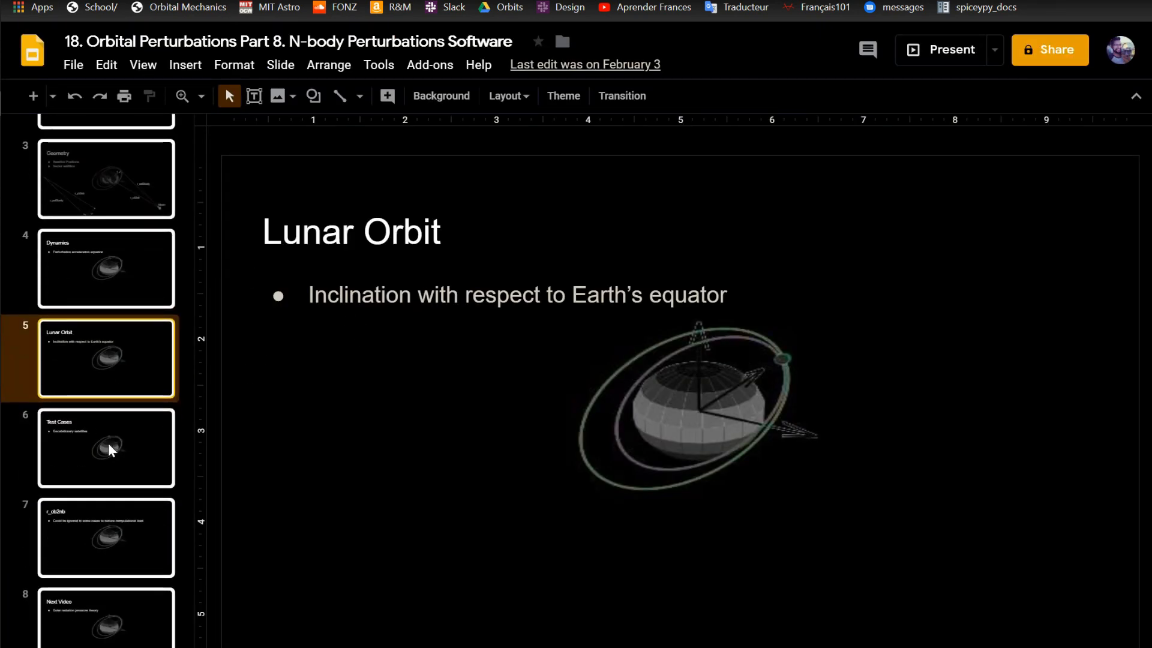
click(113, 452)
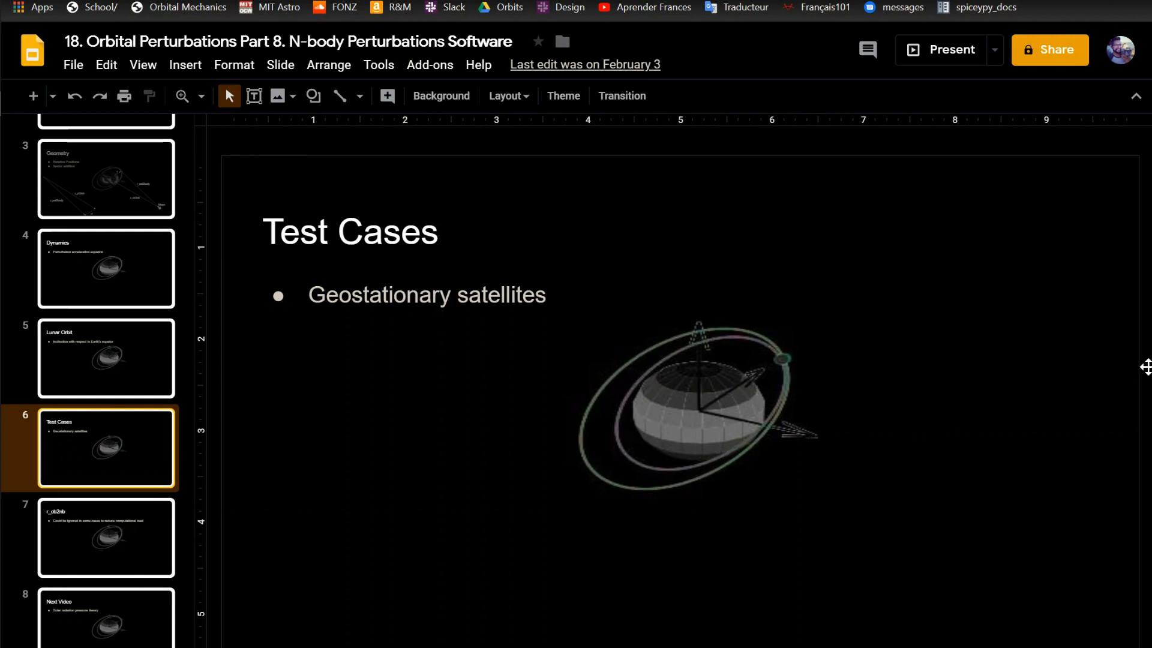
click(144, 539)
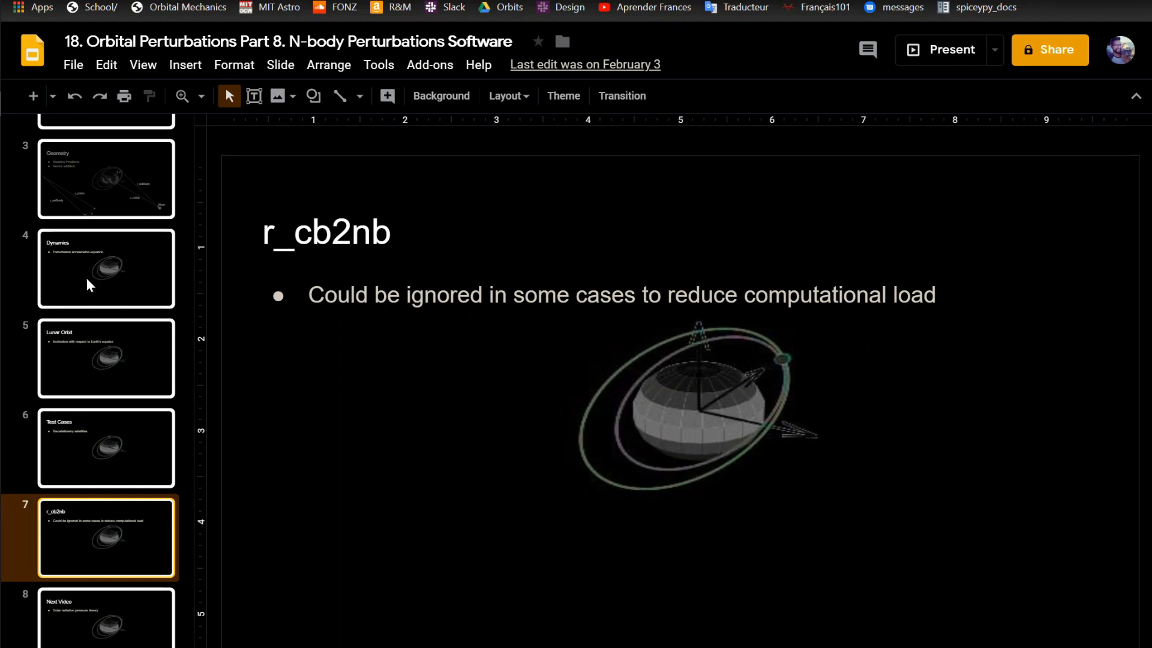
scroll(107, 270, up, 3)
click(106, 322)
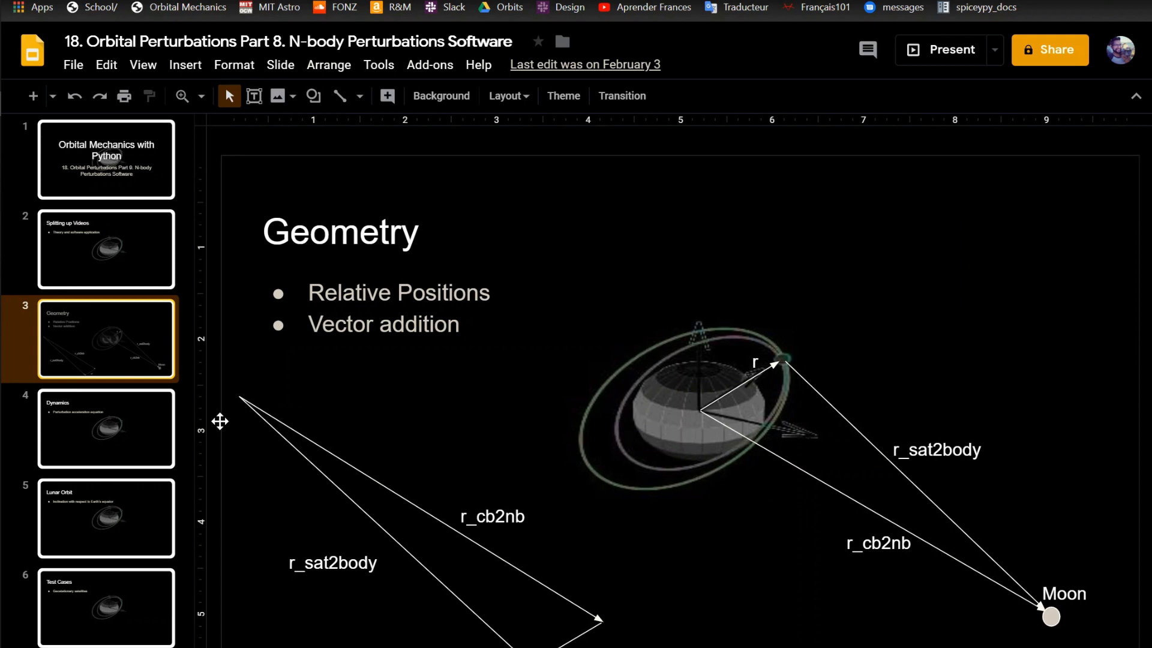
scroll(121, 424, down, 2)
scroll(122, 424, down, 1)
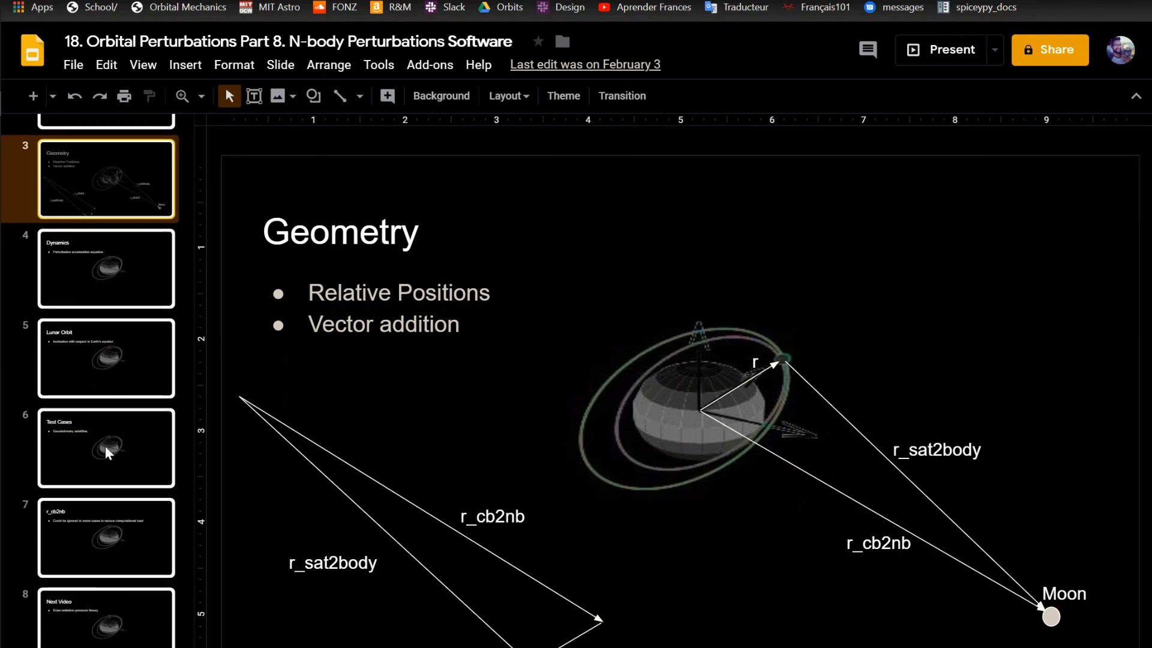
Step: Revisit the Test Cases and r_cb2nb slides, then switch to the Python code editor
click(126, 450)
click(93, 527)
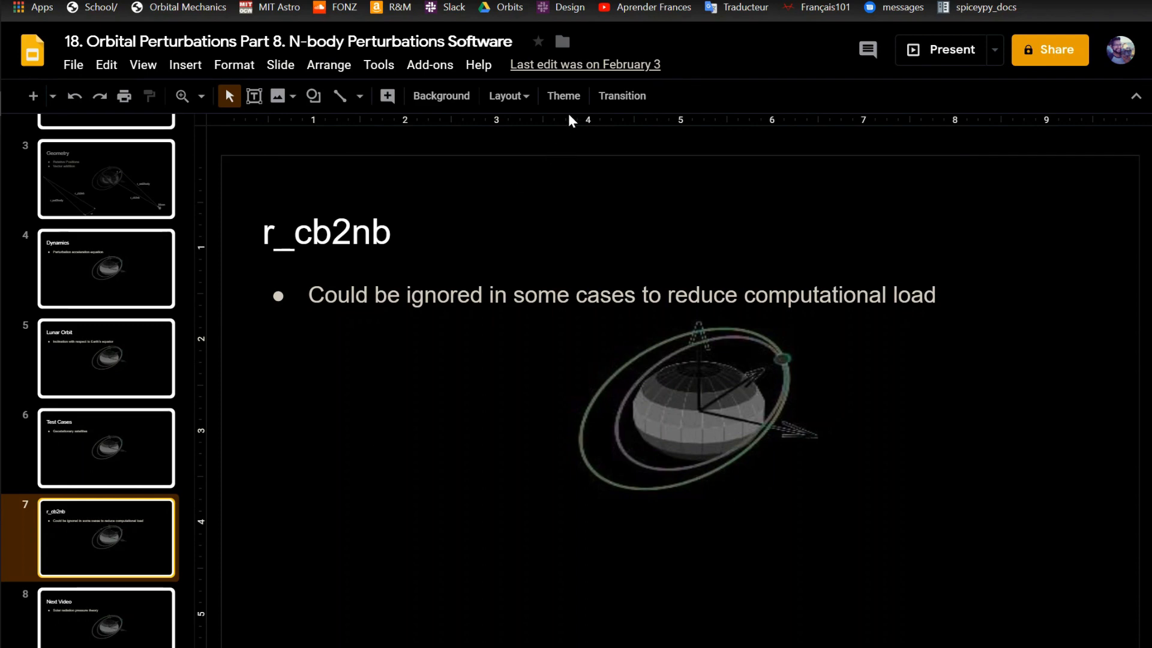
key(alt+Tab)
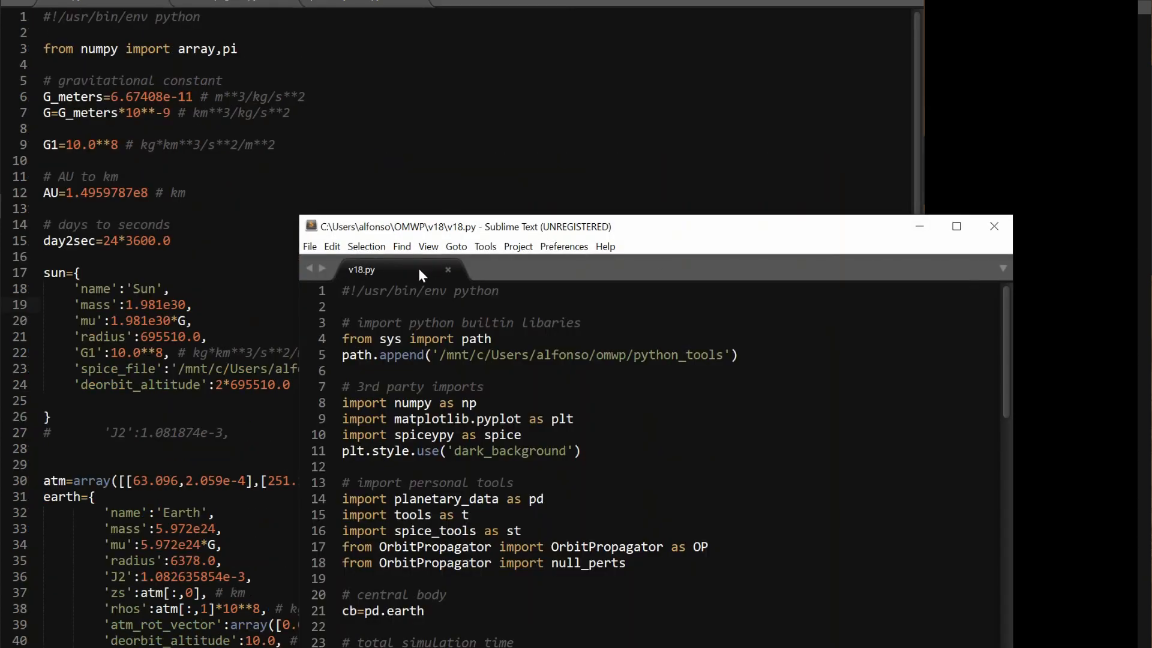
Step: Dock v18.py into the main editor and highlight the perts, n_bodies and pd.moon usages in the main block
drag(361, 269, 233, 6)
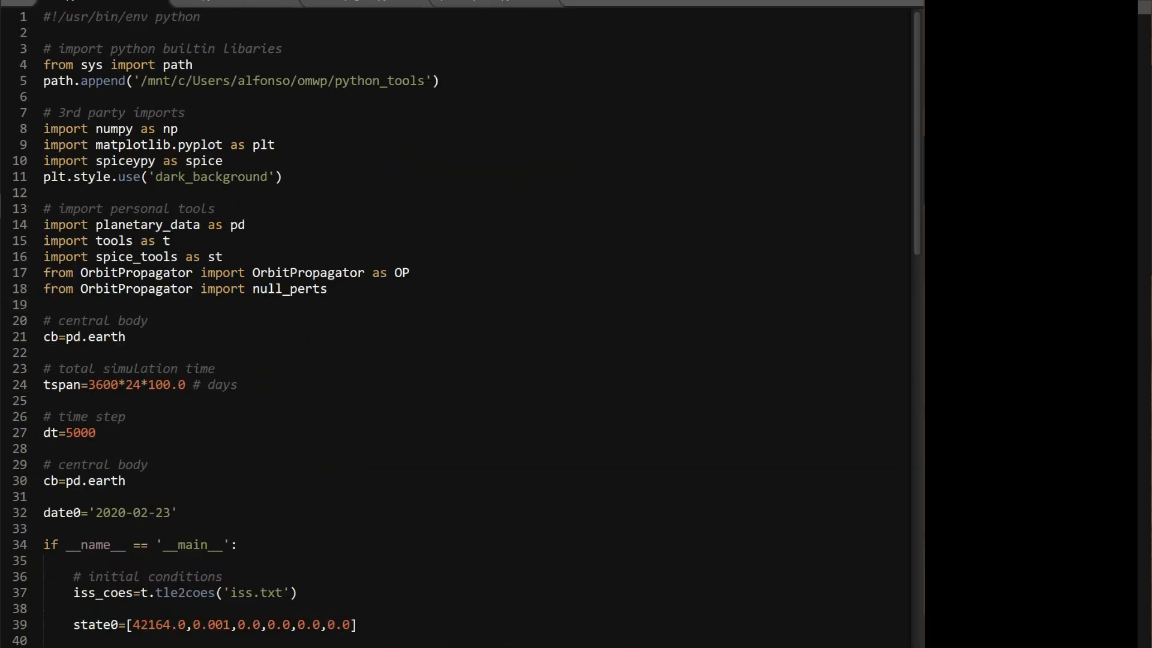
scroll(450, 324, down, 5)
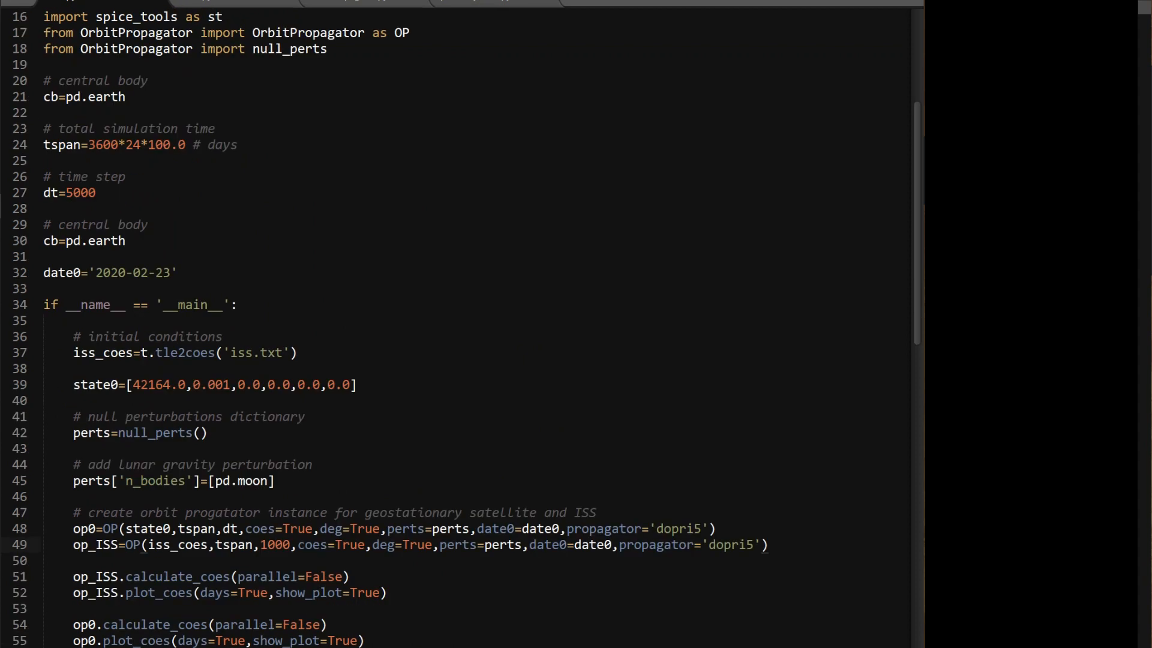
scroll(451, 324, down, 2)
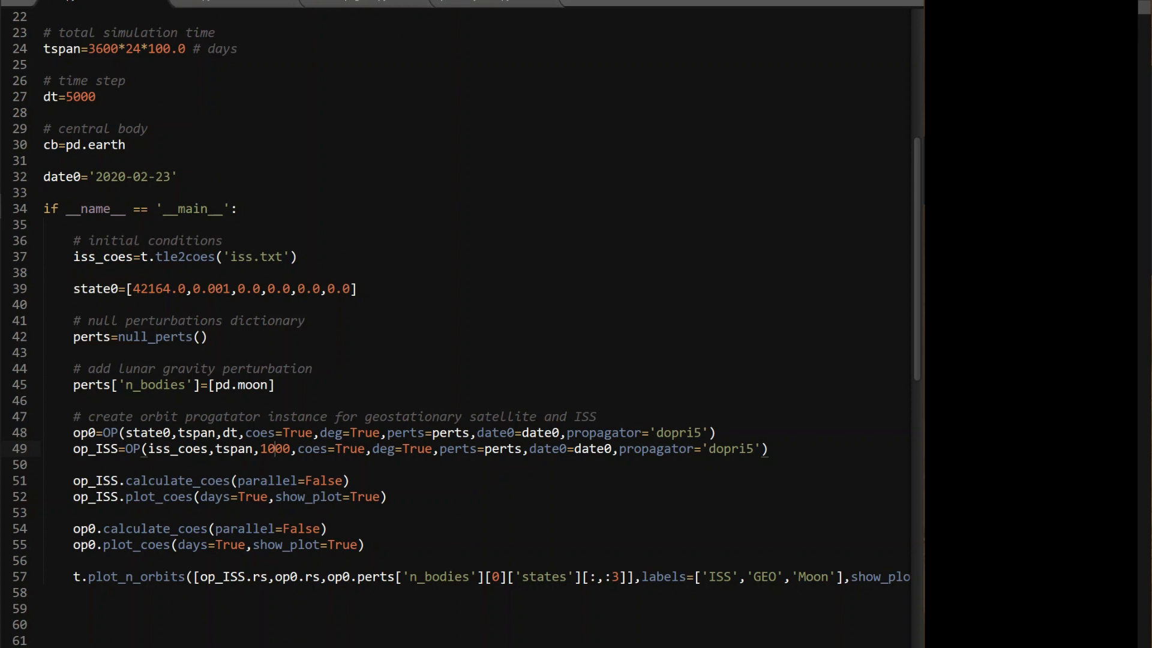
double_click(91, 336)
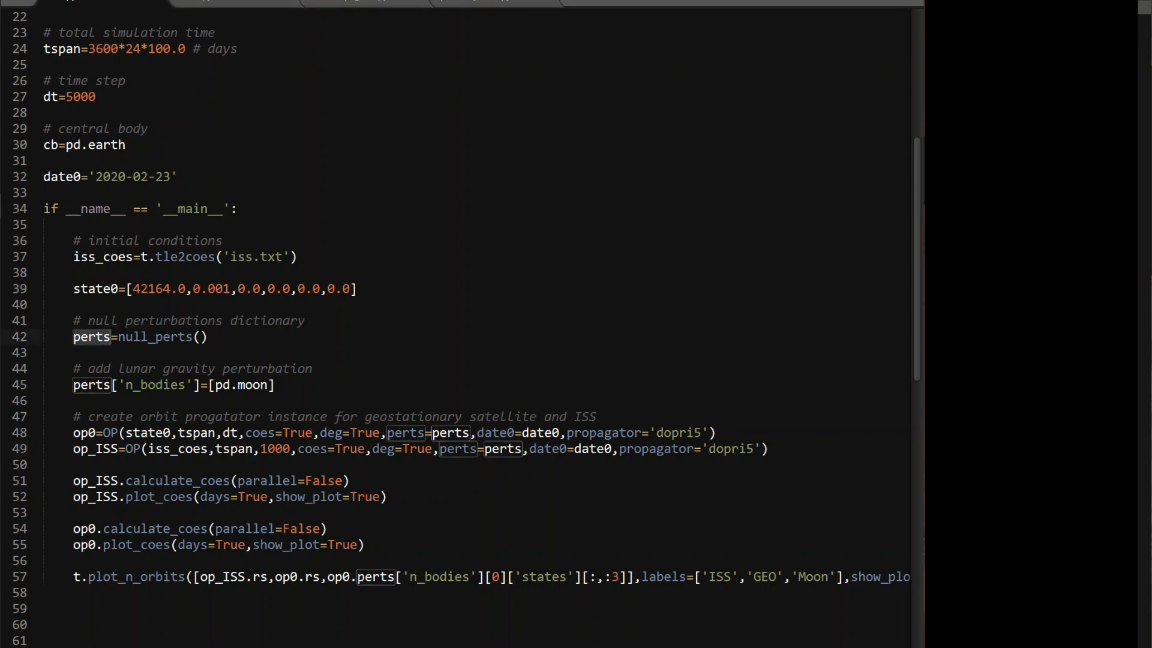
click(123, 385)
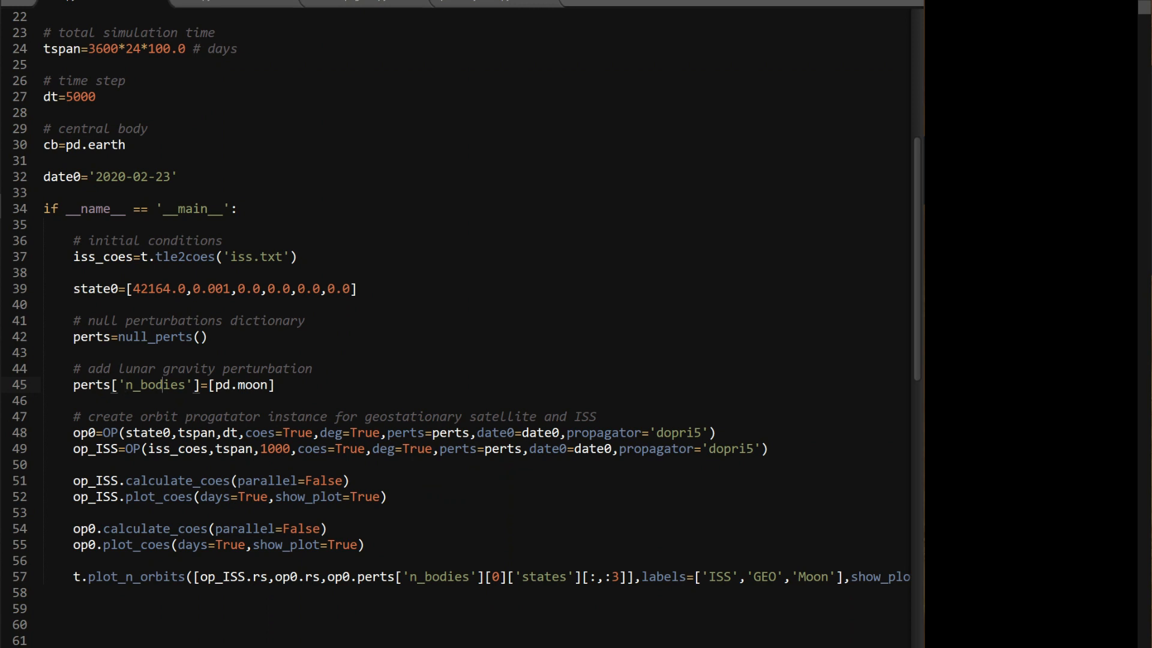
double_click(164, 385)
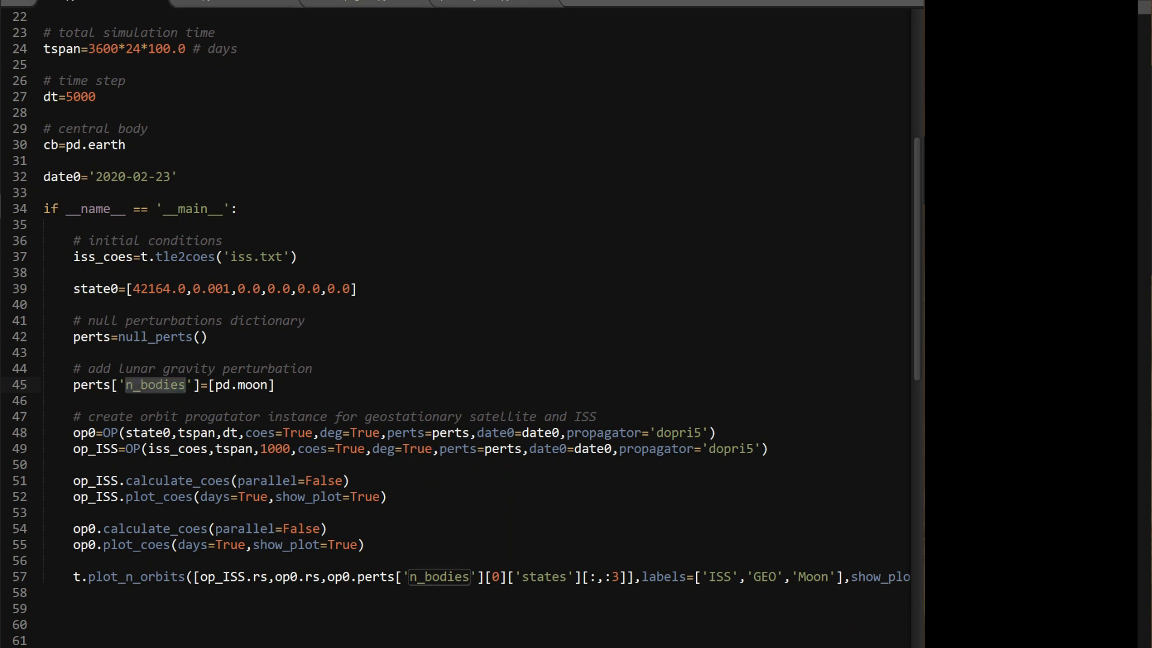
drag(214, 385, 269, 386)
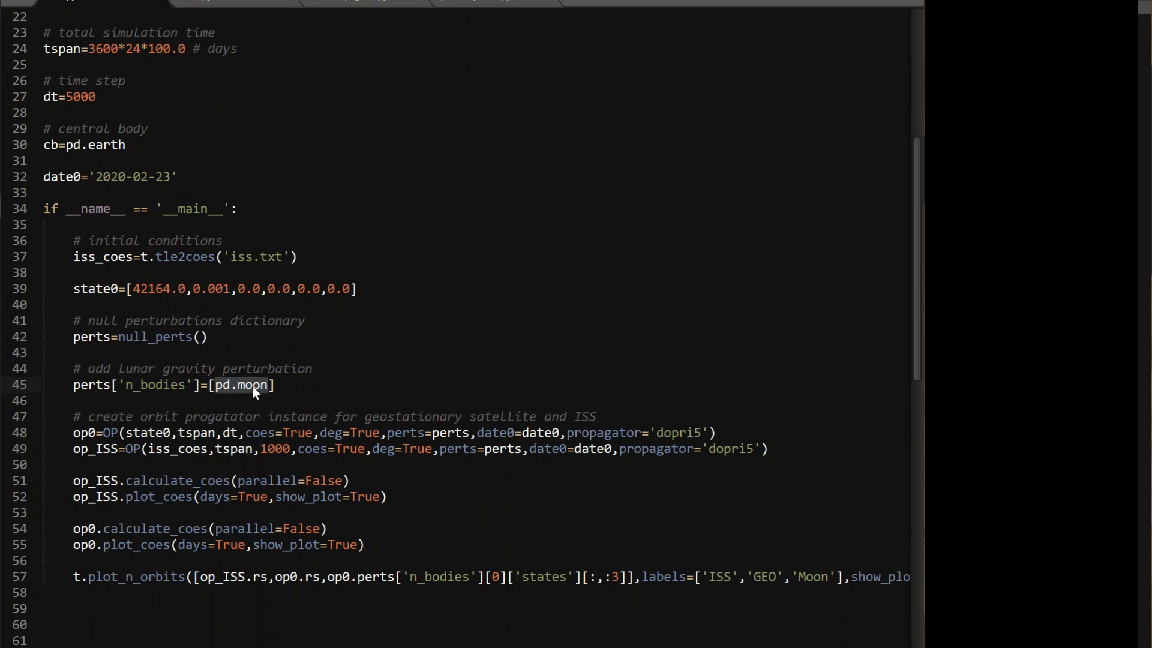
click(466, 6)
scroll(450, 324, down, 3)
scroll(450, 324, up, 3)
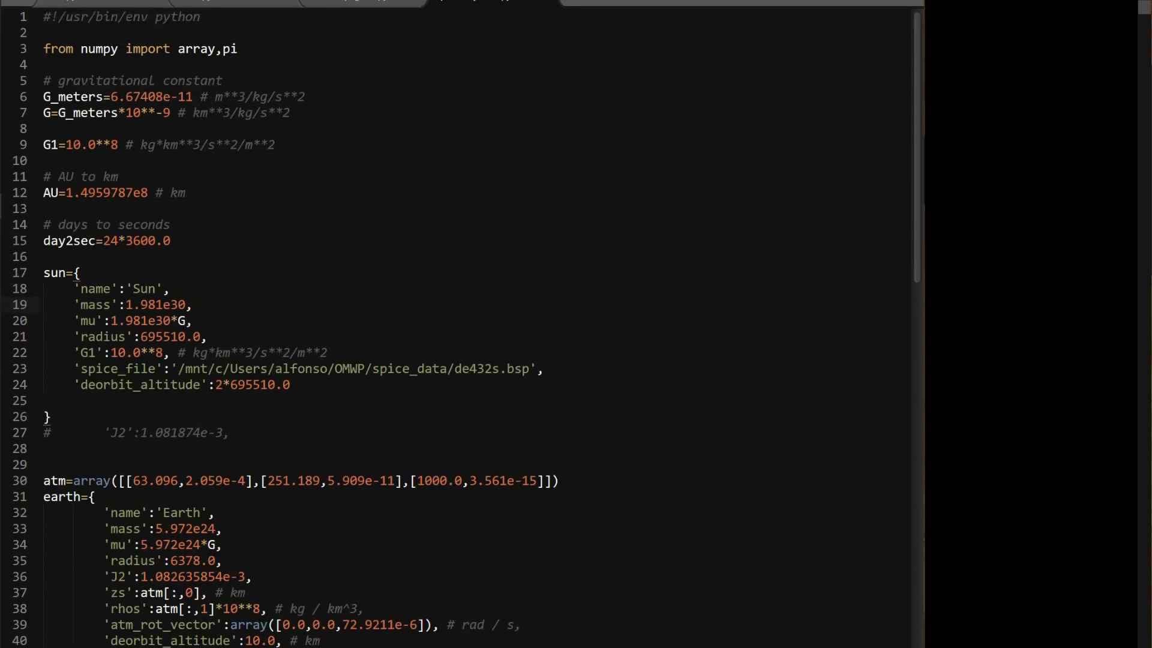
Step: Review the planetary_data import, then the Moon and Earth spice_file entries in the planetary data file
click(85, 4)
scroll(450, 324, up, 7)
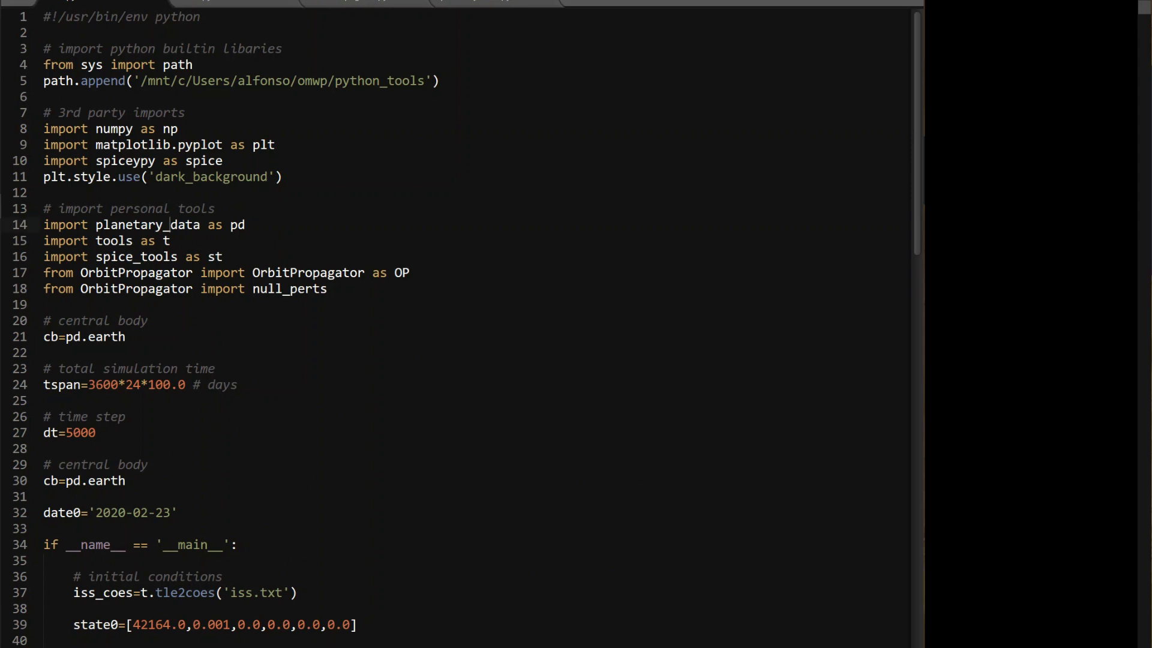
triple_click(170, 224)
click(485, 6)
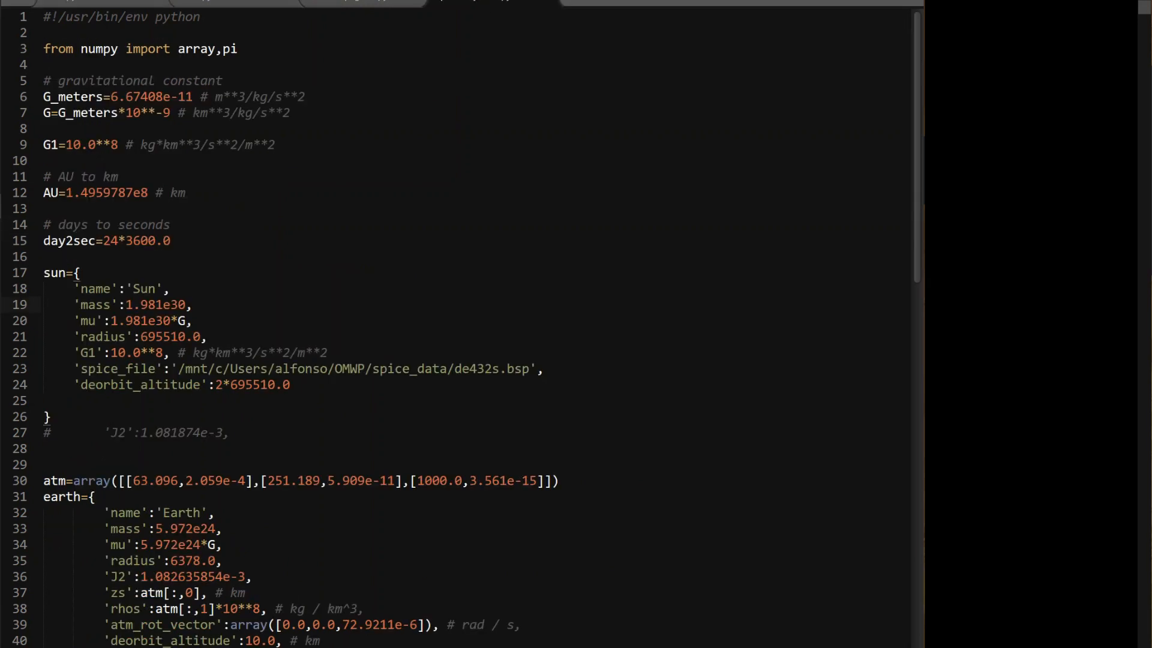
scroll(451, 324, down, 6)
scroll(450, 324, down, 3)
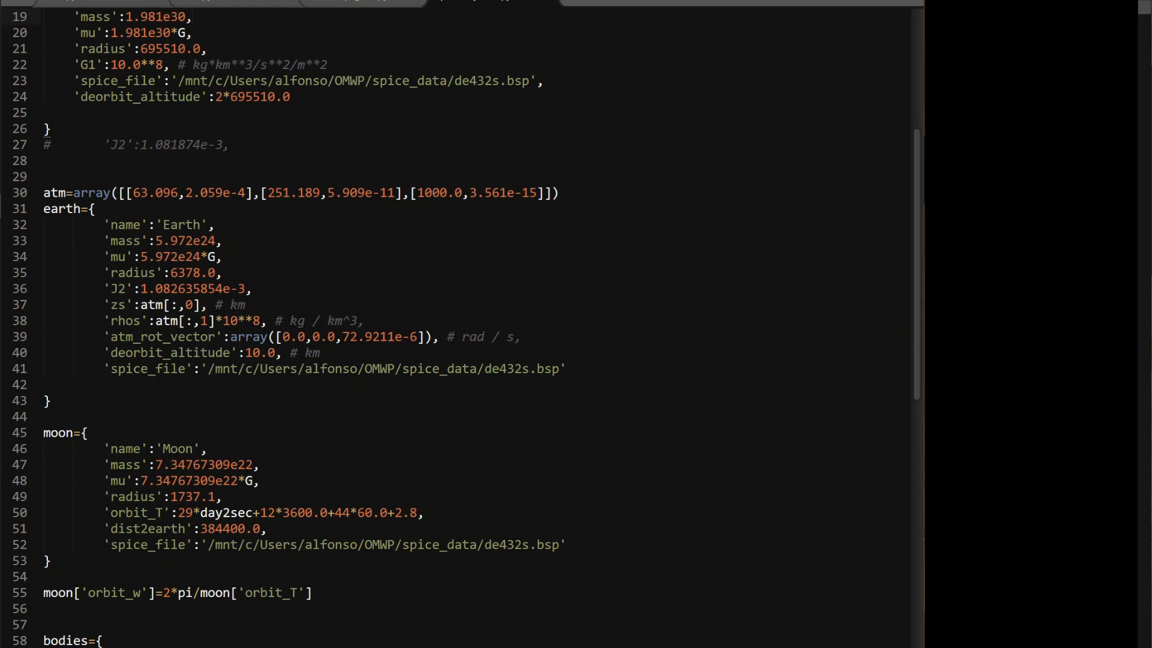
triple_click(236, 545)
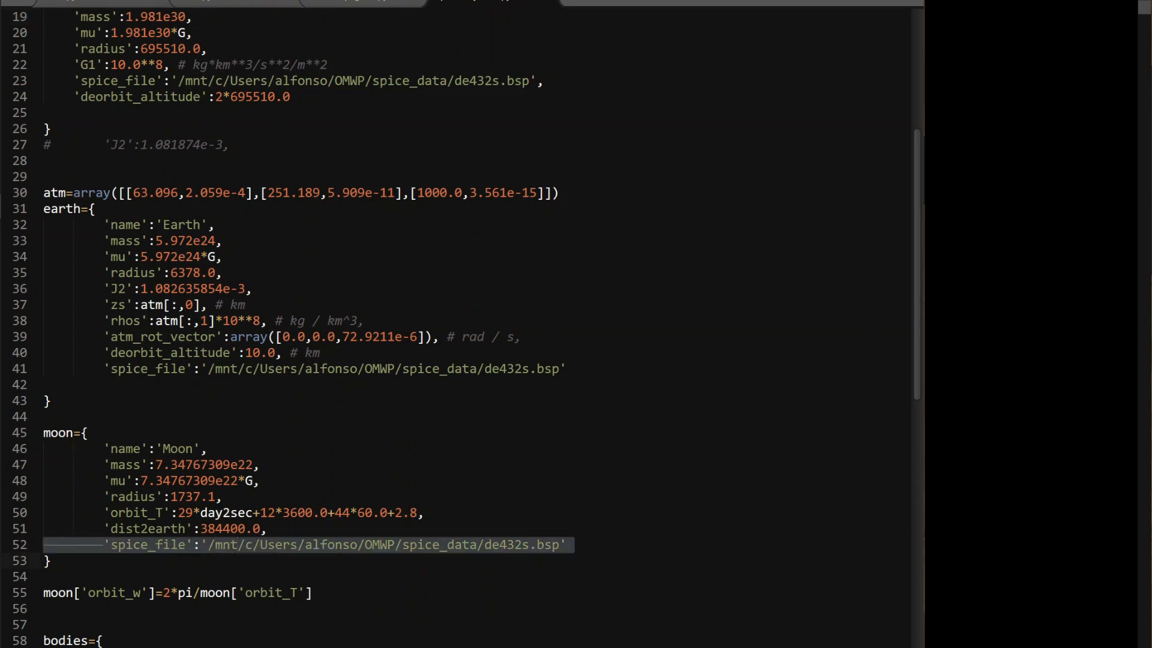
click(504, 368)
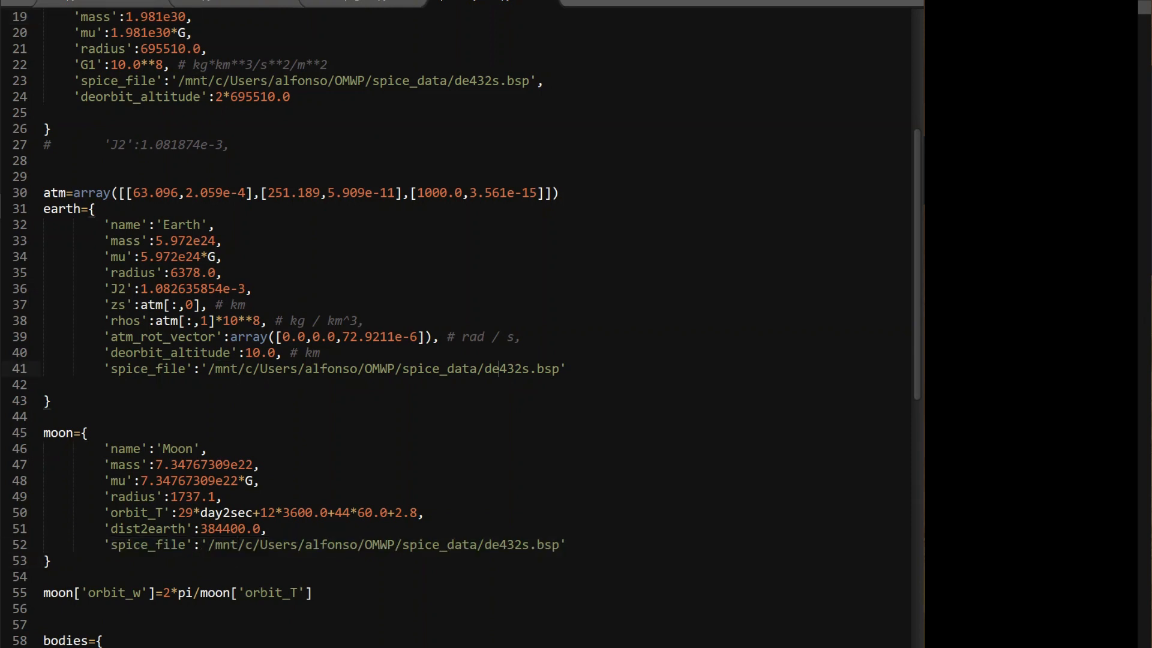
triple_click(505, 369)
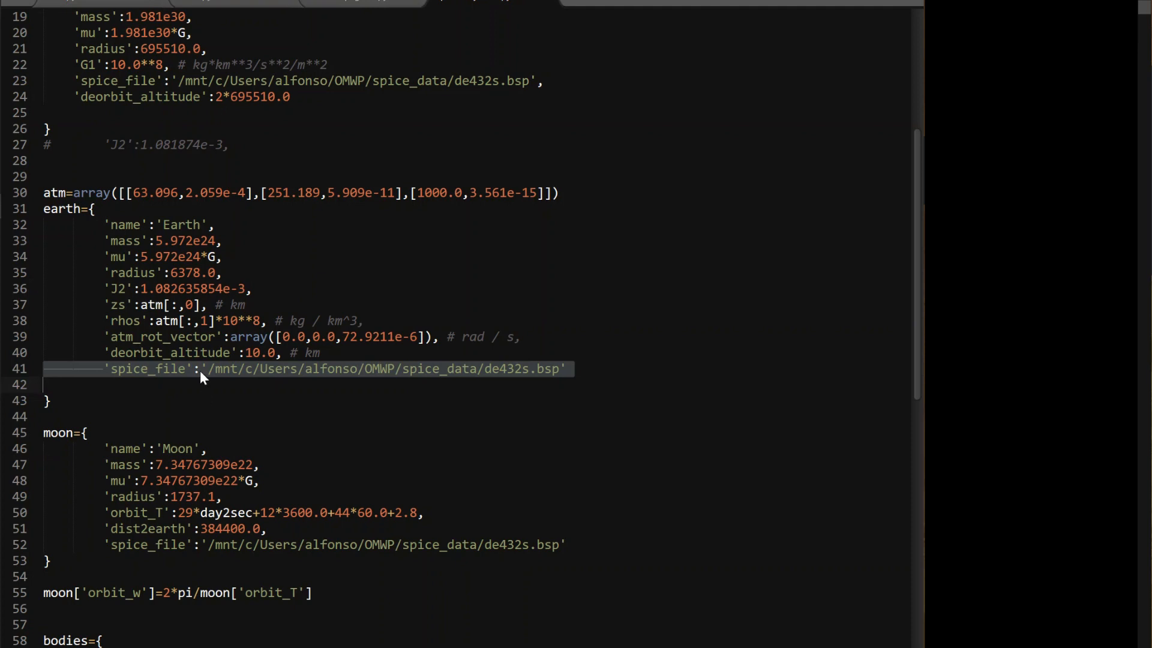
click(244, 465)
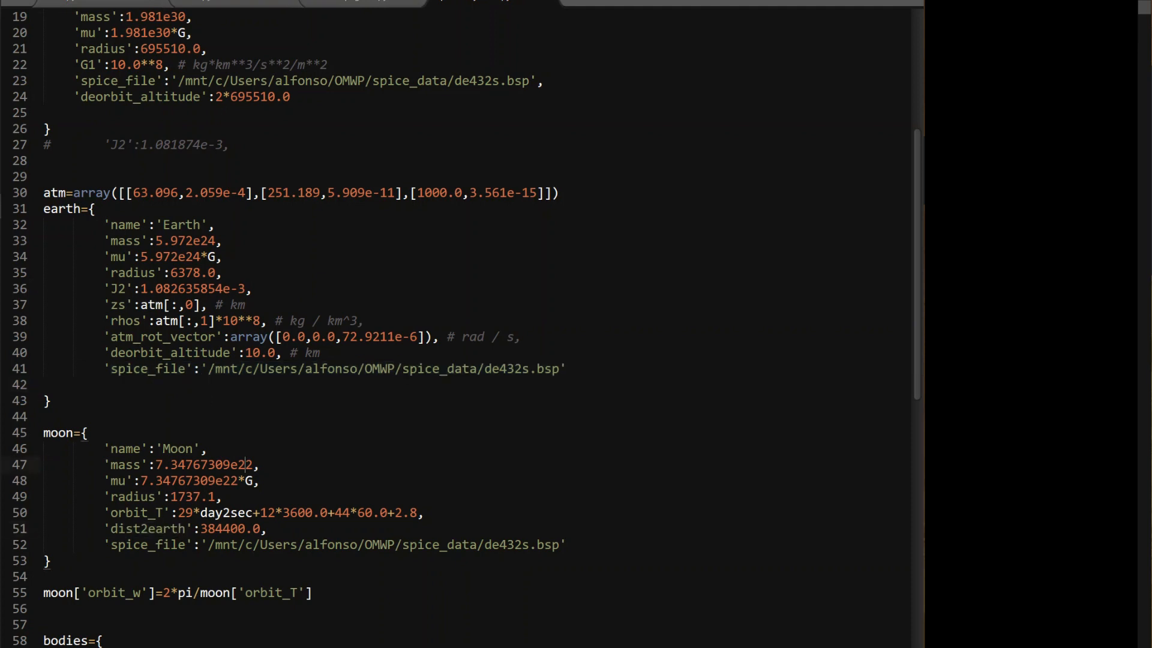
Step: Return to the main orbit script, then bring up the OrbitPropagator source file
click(99, 4)
scroll(360, 324, down, 1)
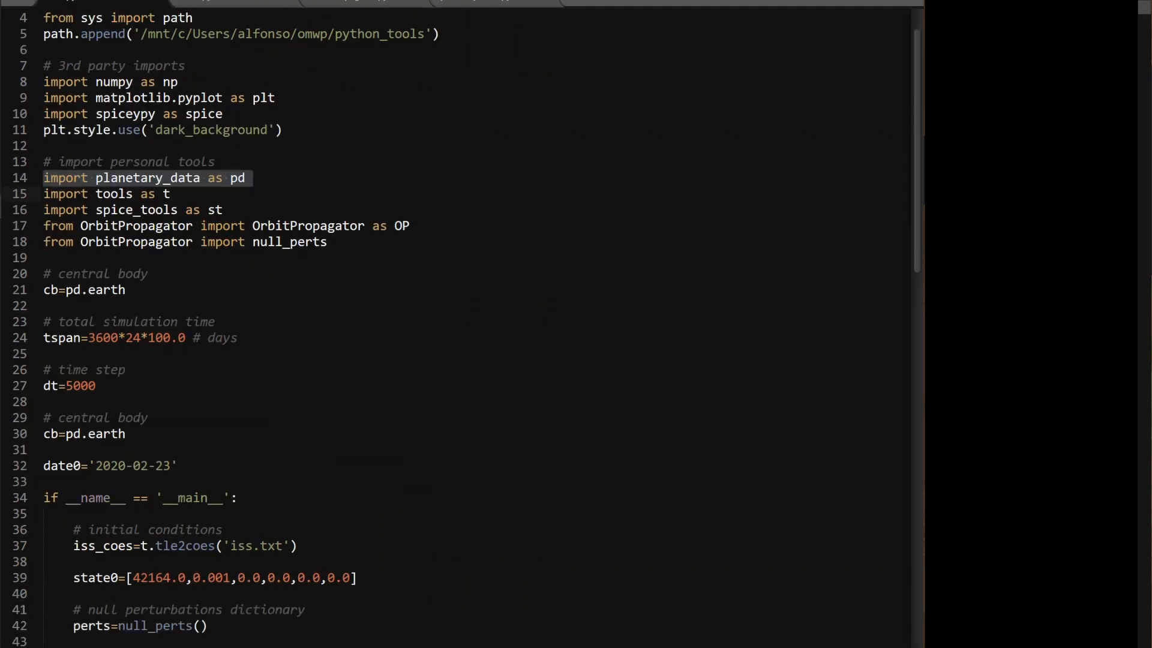
scroll(360, 324, down, 4)
scroll(360, 324, down, 3)
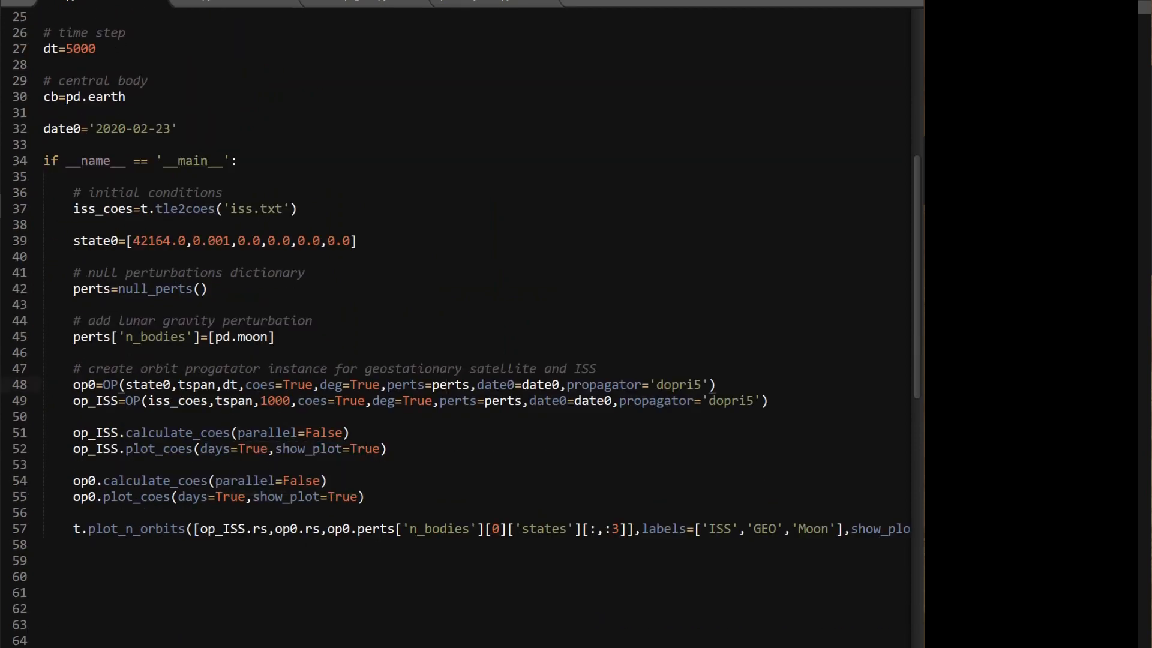
click(382, 5)
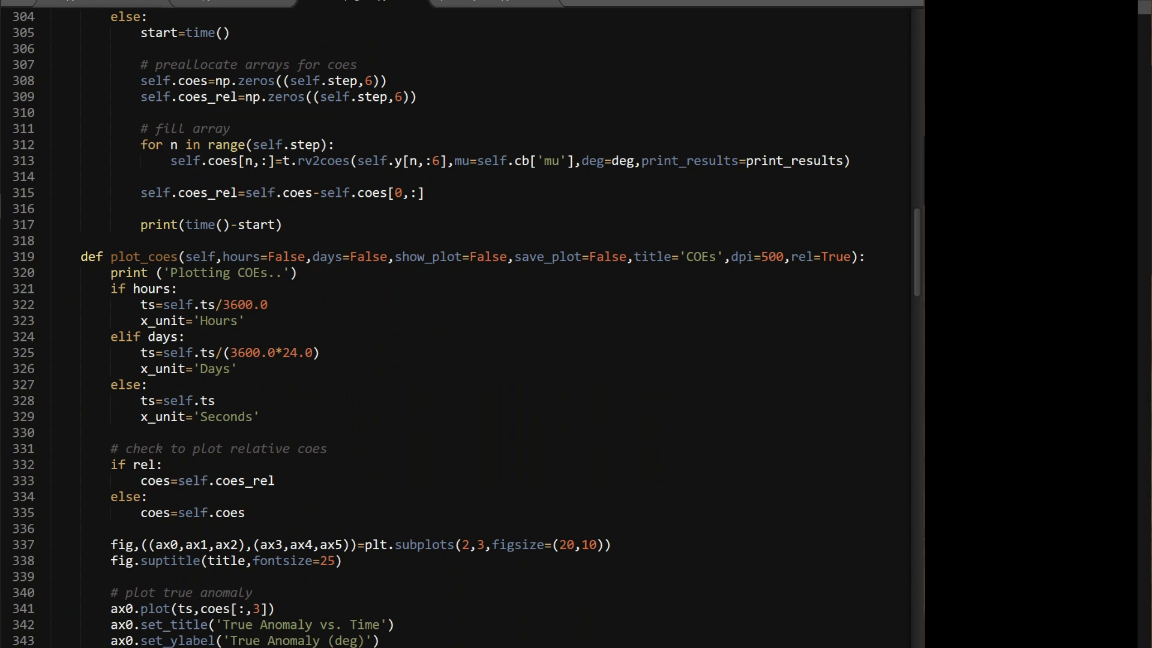
scroll(360, 324, up, 5)
scroll(361, 324, up, 5)
scroll(360, 324, up, 3)
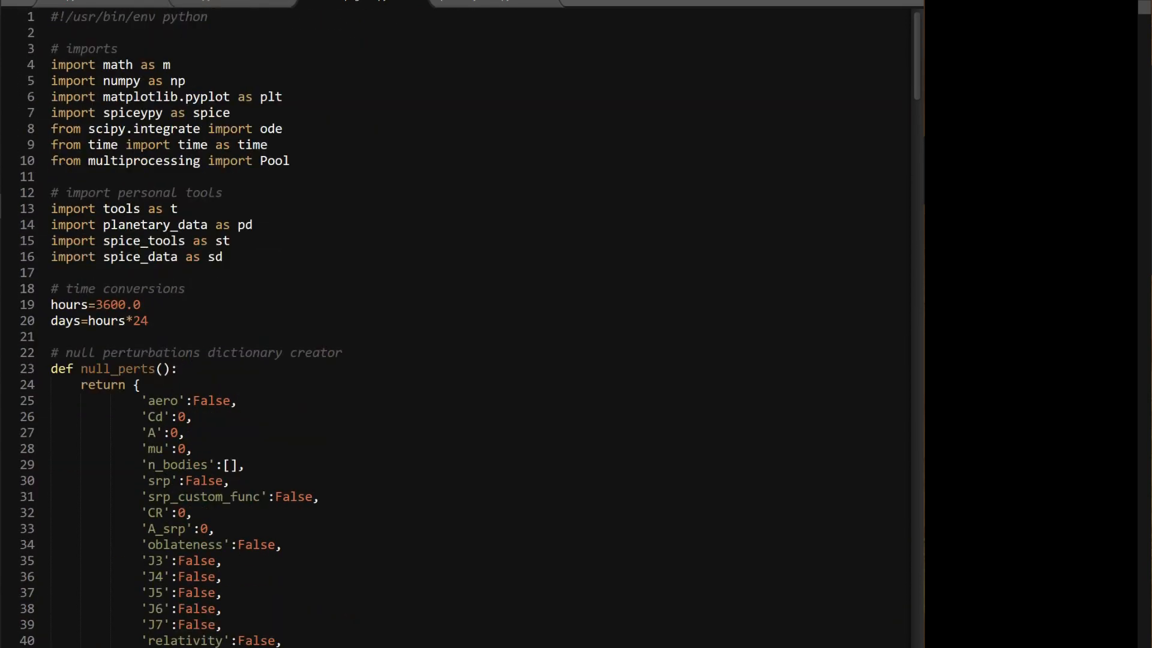
Step: Collapse the null_perts dictionary, expand the constructor and highlight the srp occurrences
click(44, 387)
scroll(44, 388, down, 3)
scroll(44, 271, down, 2)
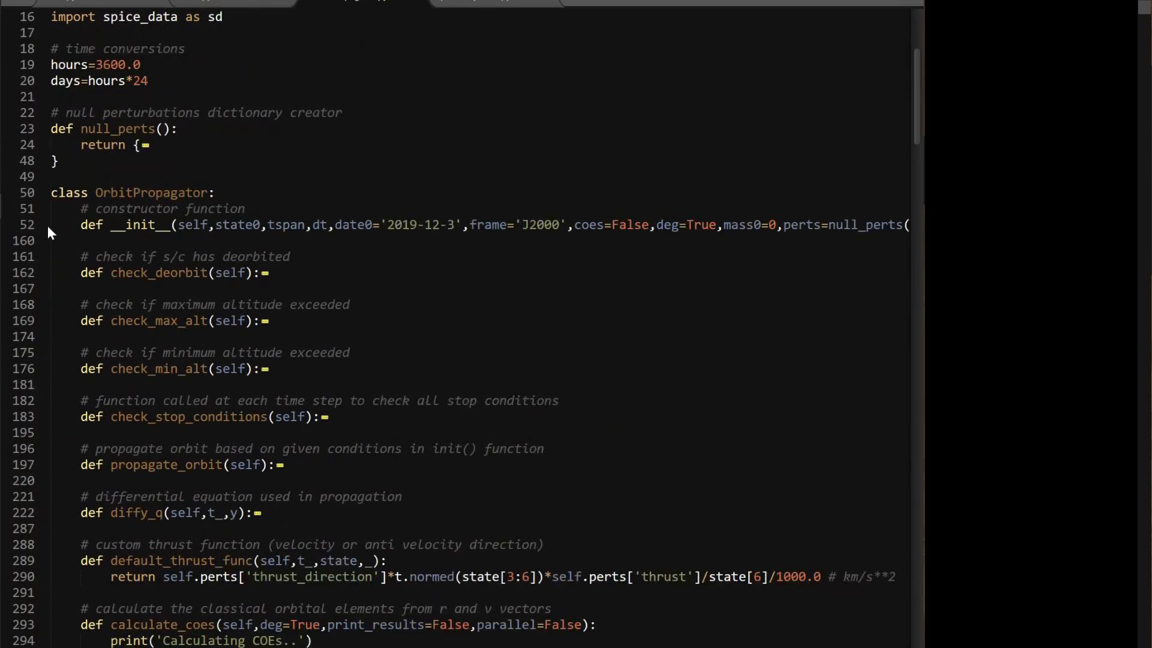
click(39, 224)
scroll(38, 224, down, 3)
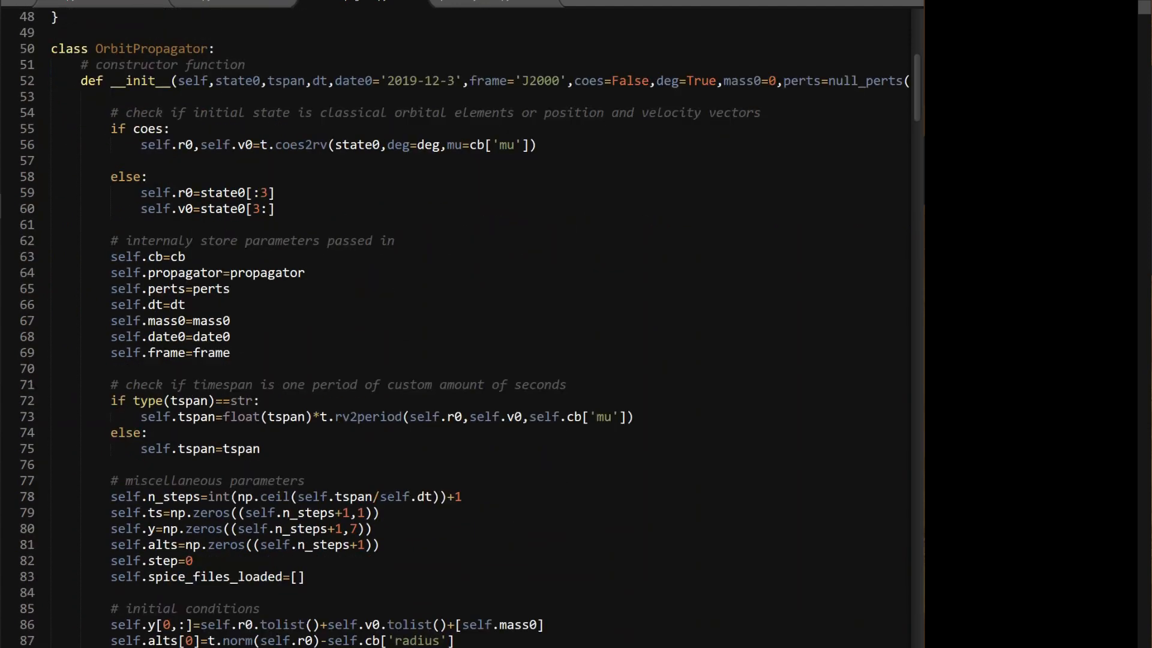
scroll(360, 325, down, 3)
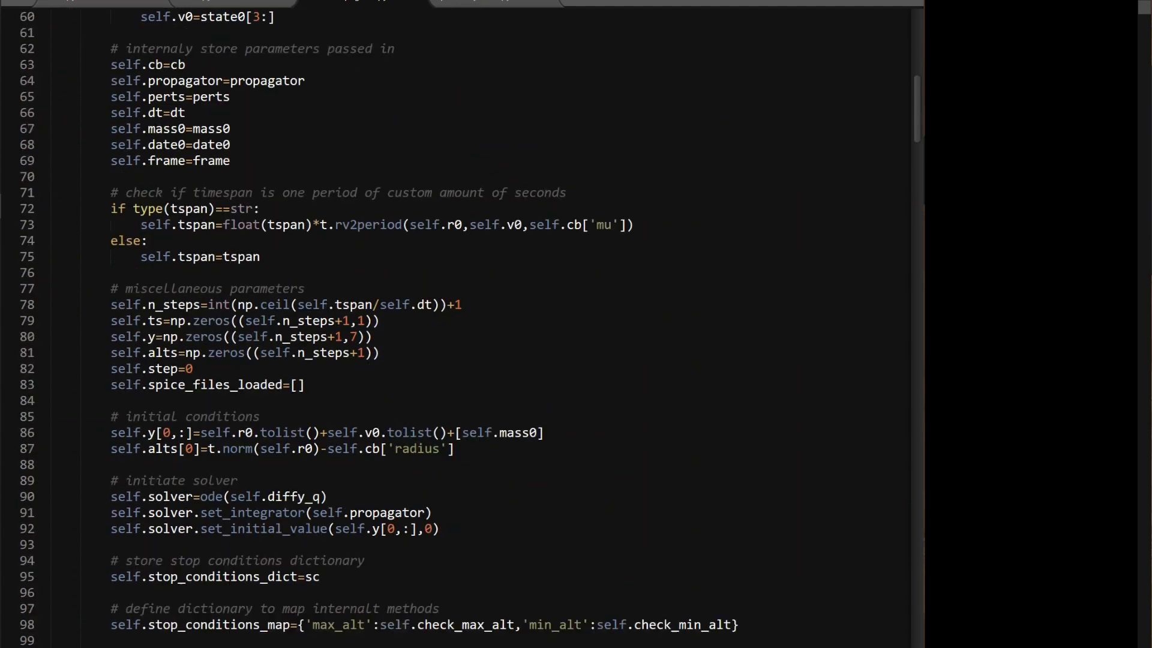
scroll(361, 324, down, 3)
scroll(360, 324, down, 2)
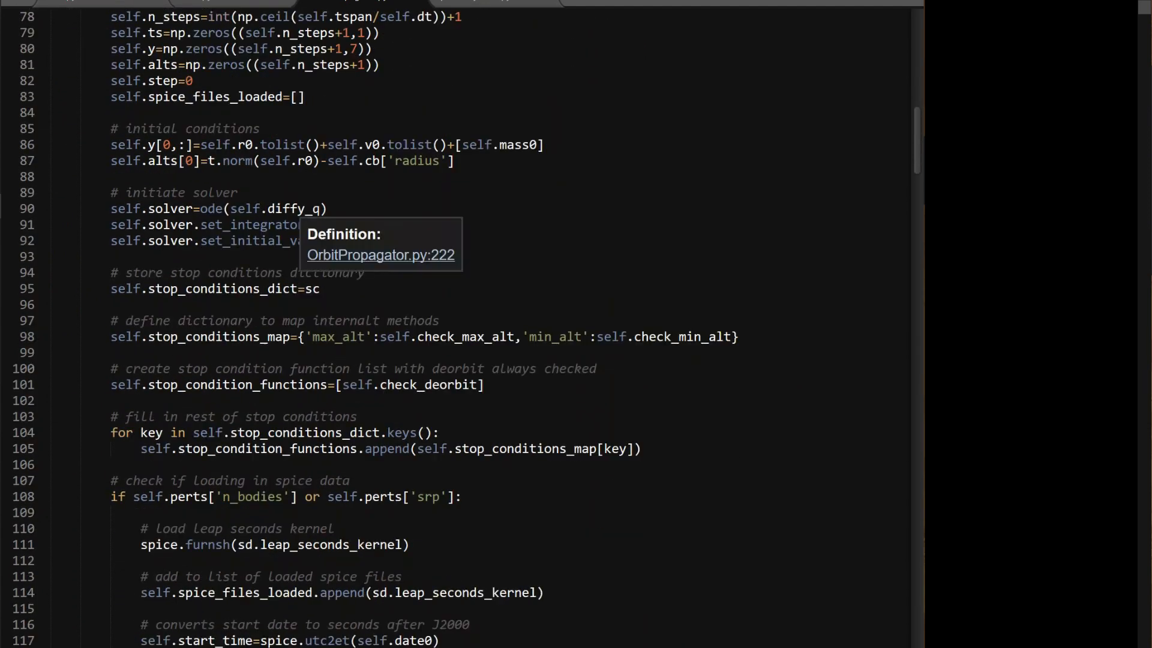
scroll(360, 324, down, 2)
scroll(360, 324, down, 1)
scroll(361, 325, down, 2)
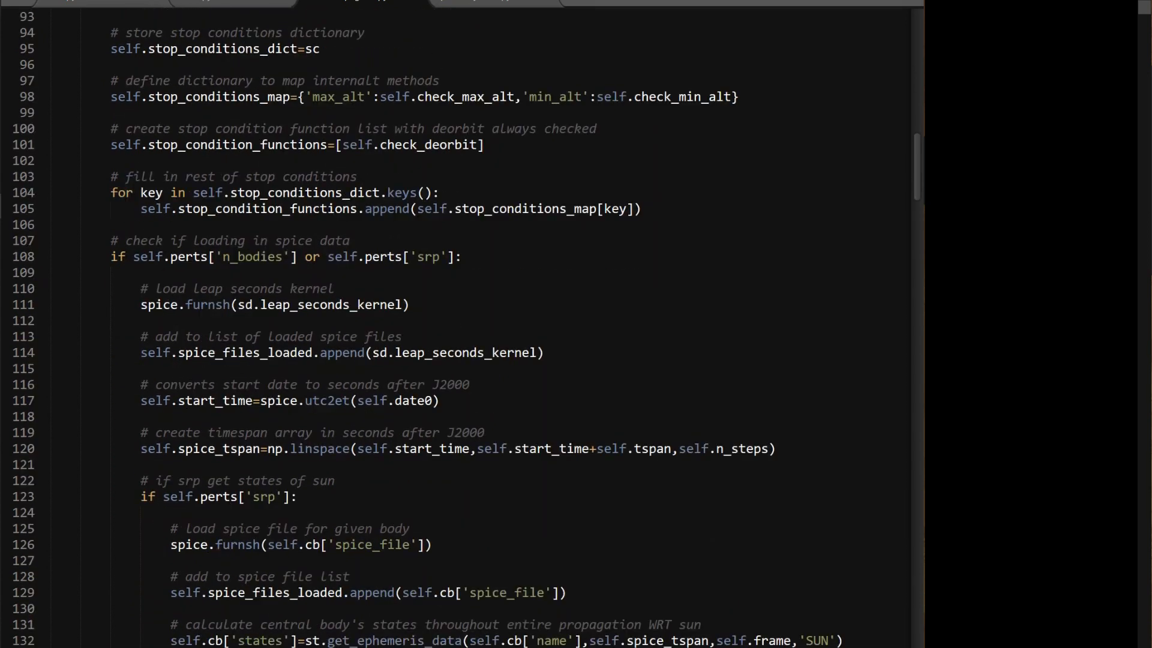
double_click(425, 258)
click(238, 401)
scroll(360, 324, down, 2)
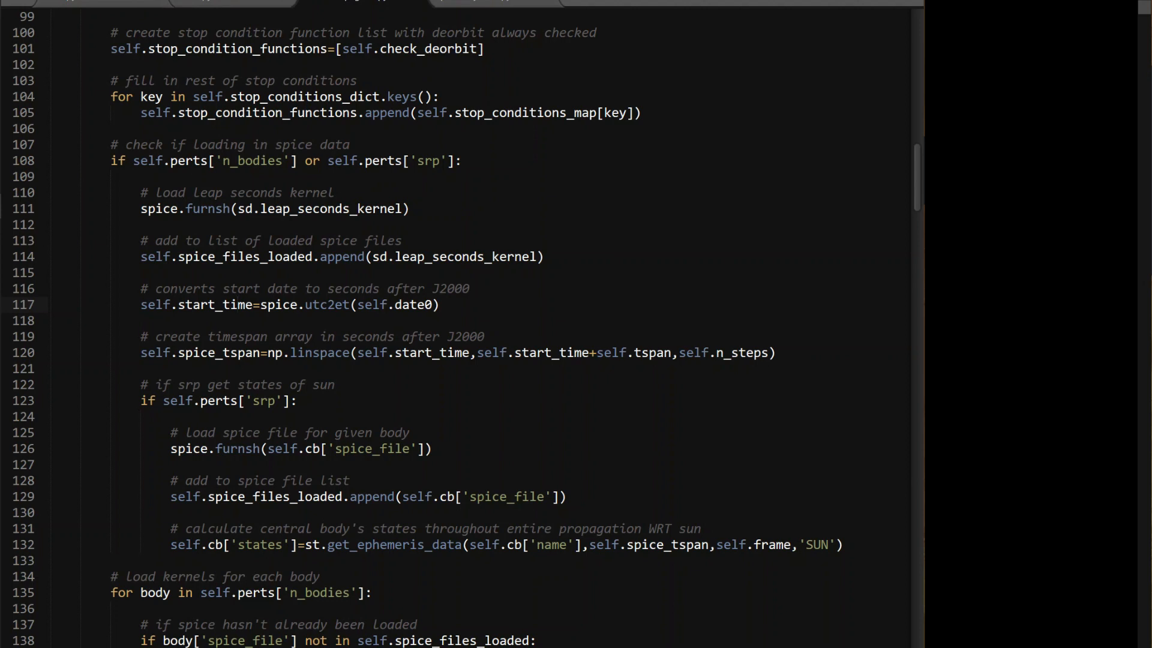
Step: Highlight leap_seconds_kernel, spice_files_loaded and start_time in the SPICE kernel-loading block
double_click(327, 208)
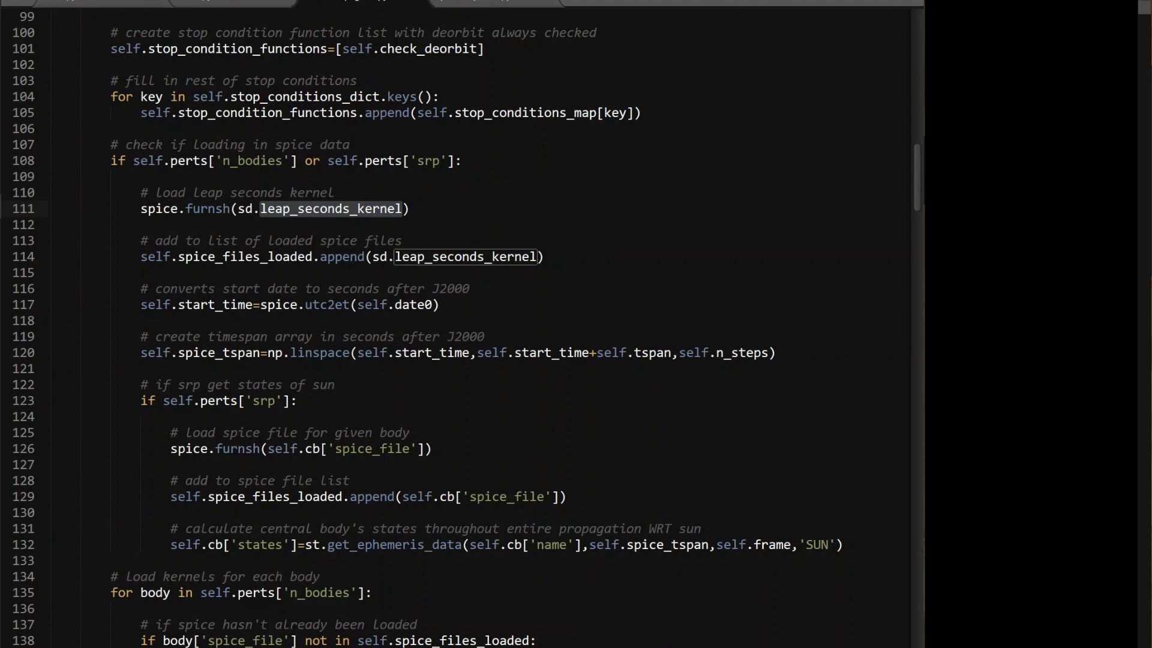
double_click(251, 259)
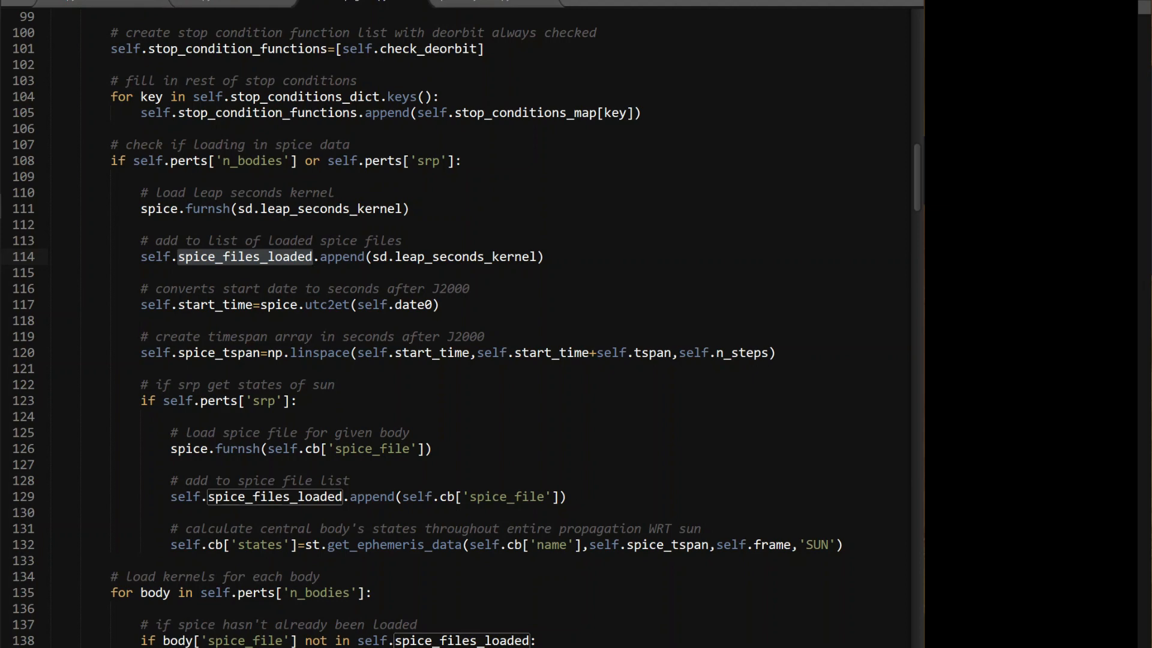
scroll(450, 324, up, 5)
scroll(450, 323, up, 5)
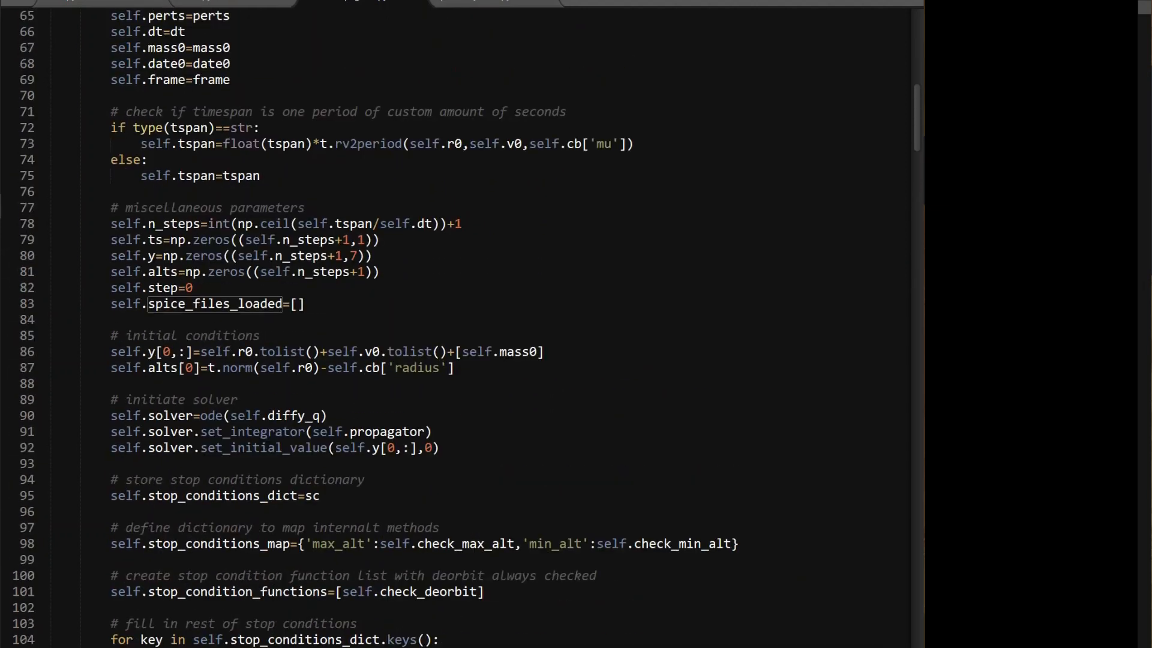
scroll(450, 324, up, 3)
scroll(449, 324, up, 2)
scroll(451, 324, down, 4)
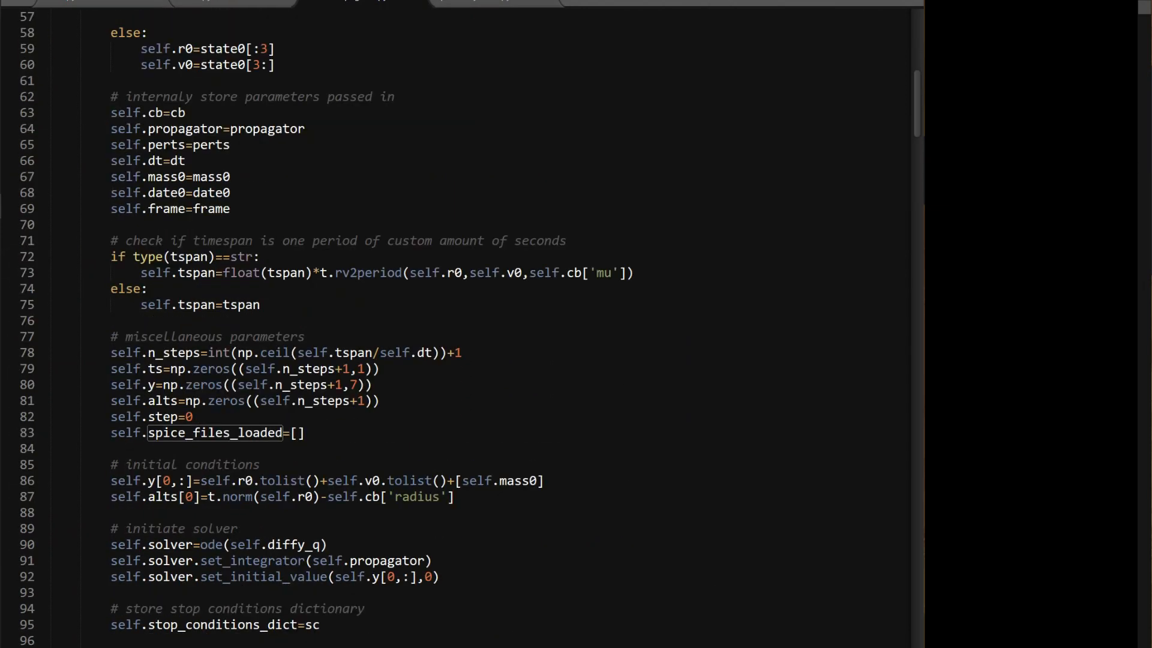
scroll(450, 324, down, 3)
scroll(451, 324, down, 2)
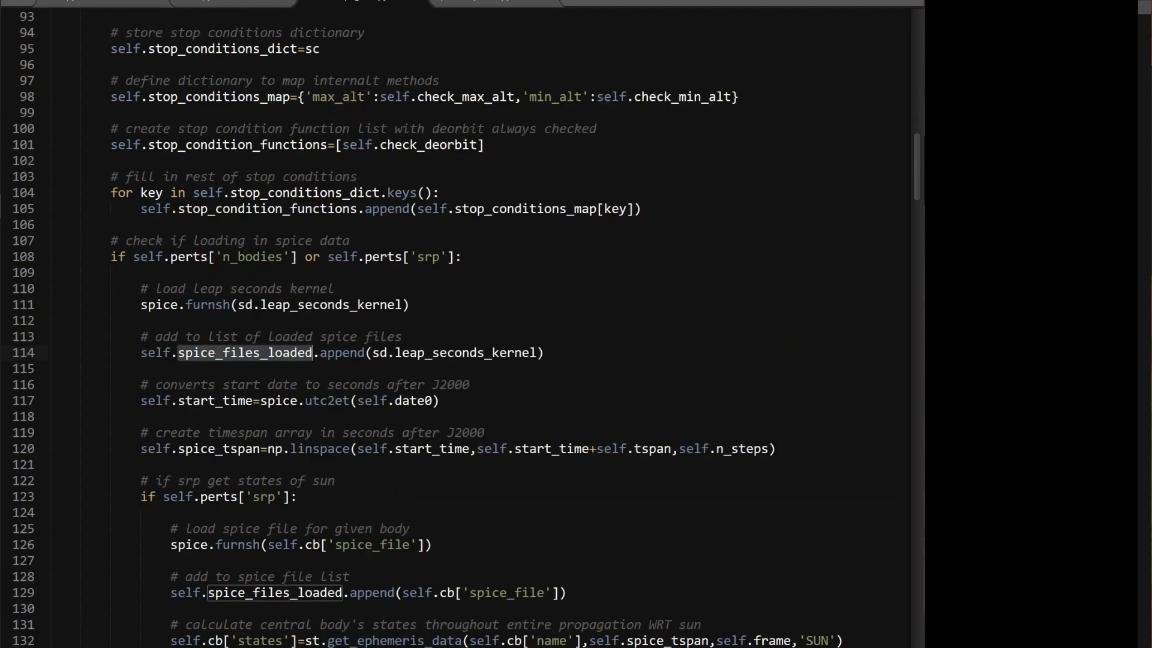
scroll(450, 324, down, 2)
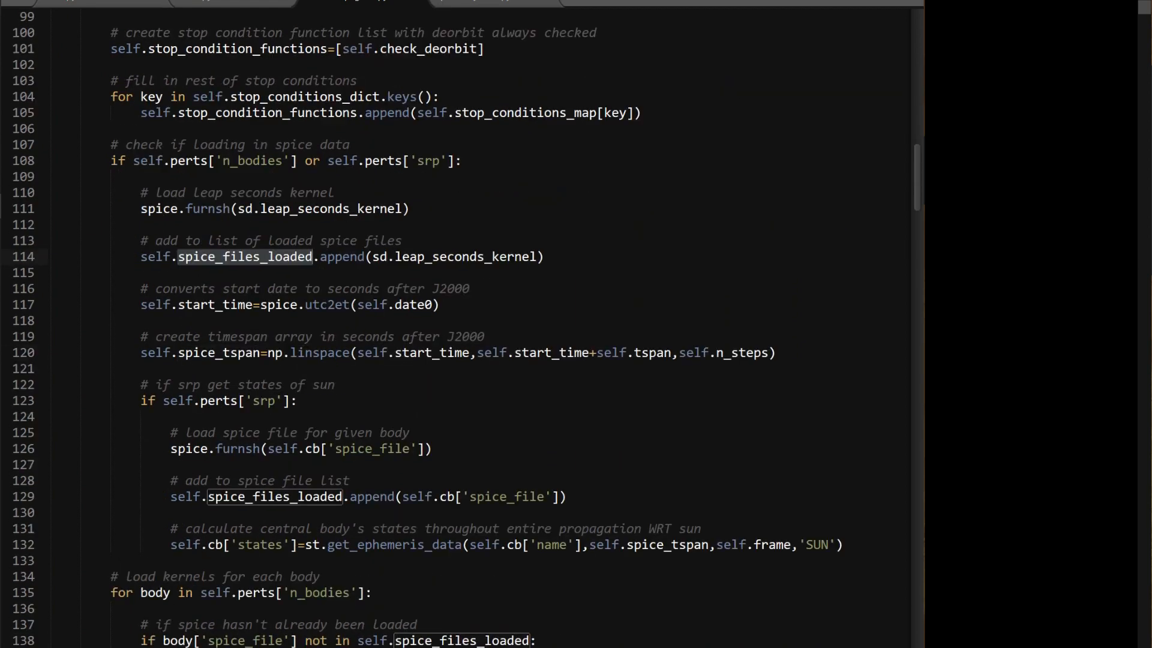
click(243, 306)
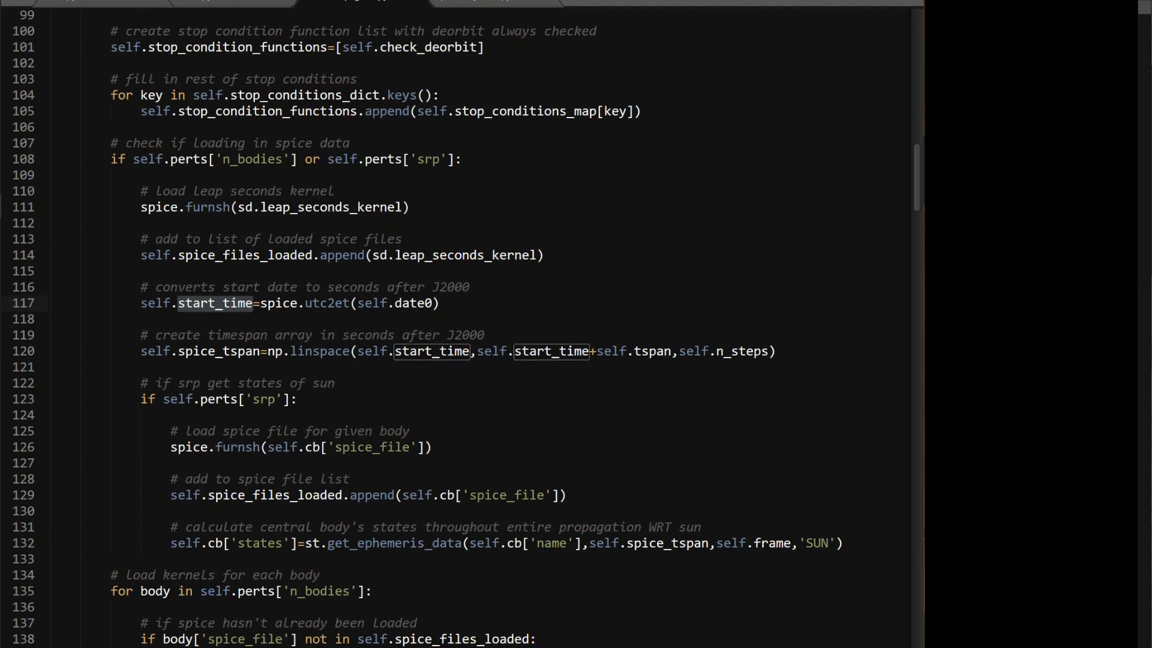
scroll(451, 324, down, 3)
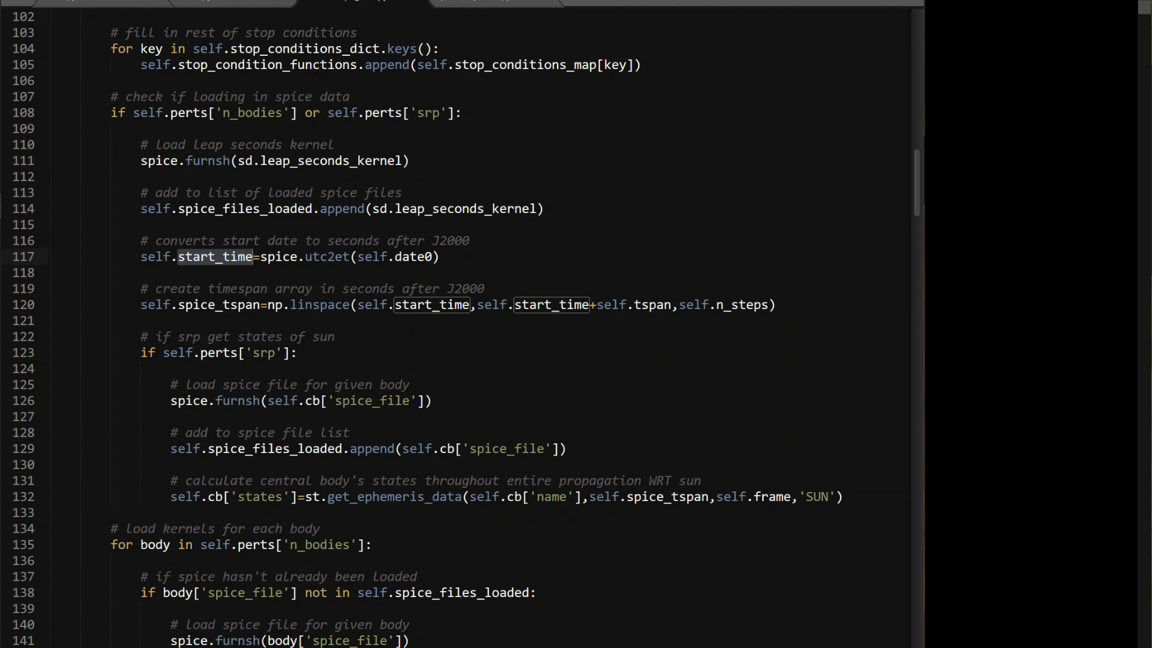
scroll(450, 324, down, 3)
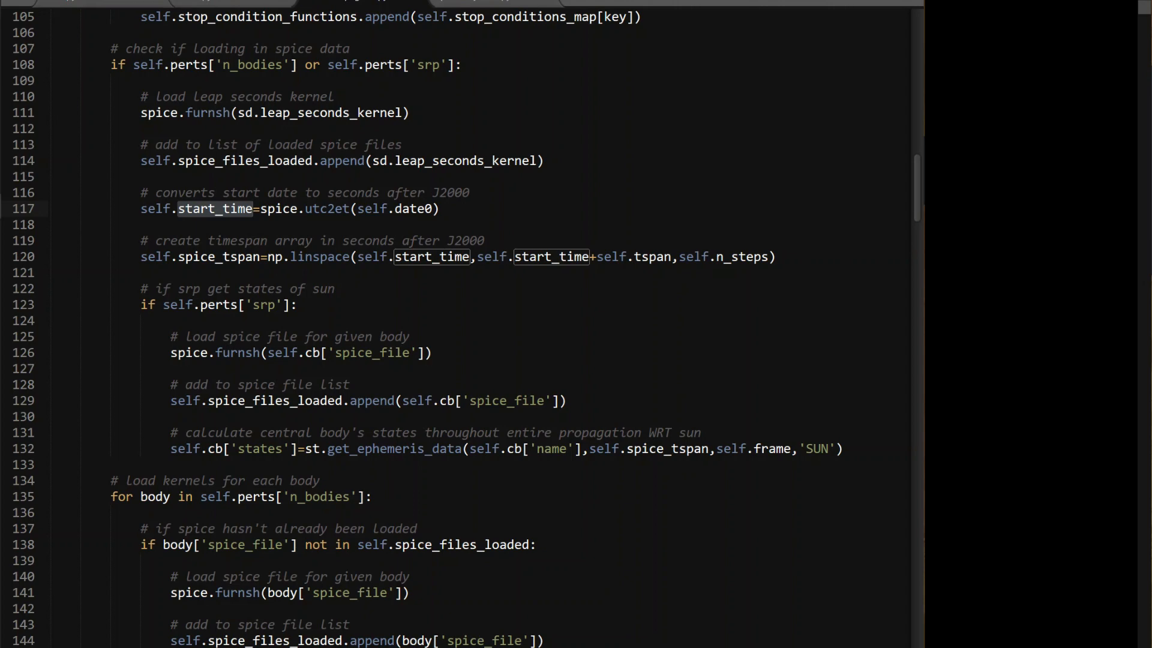
scroll(449, 324, down, 6)
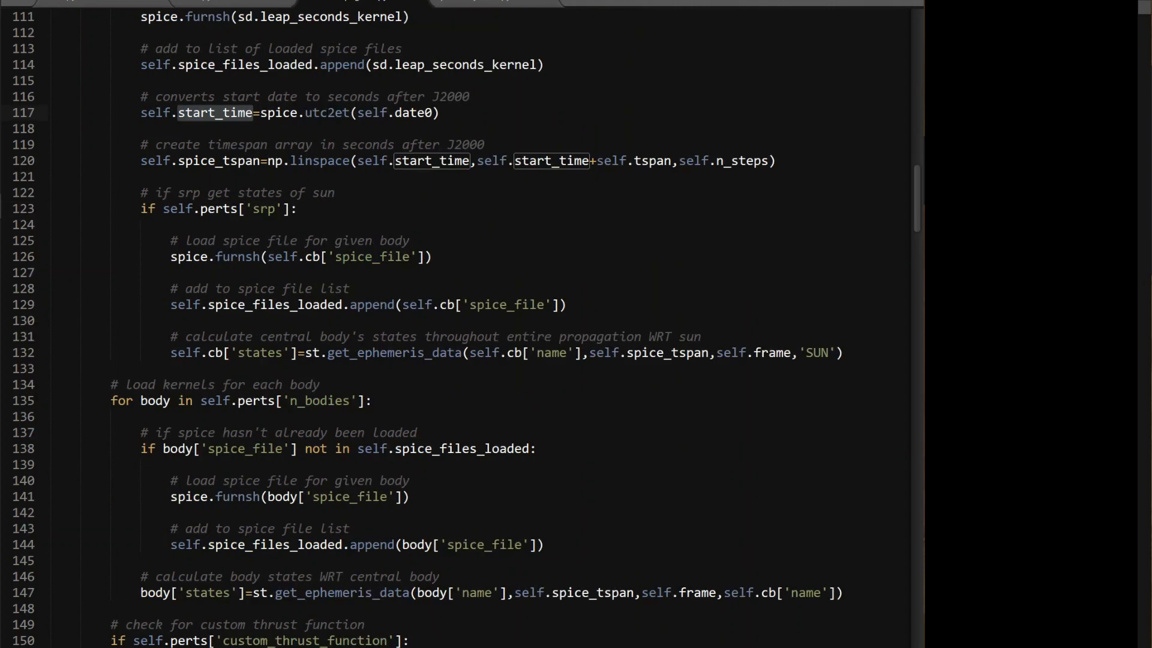
click(304, 241)
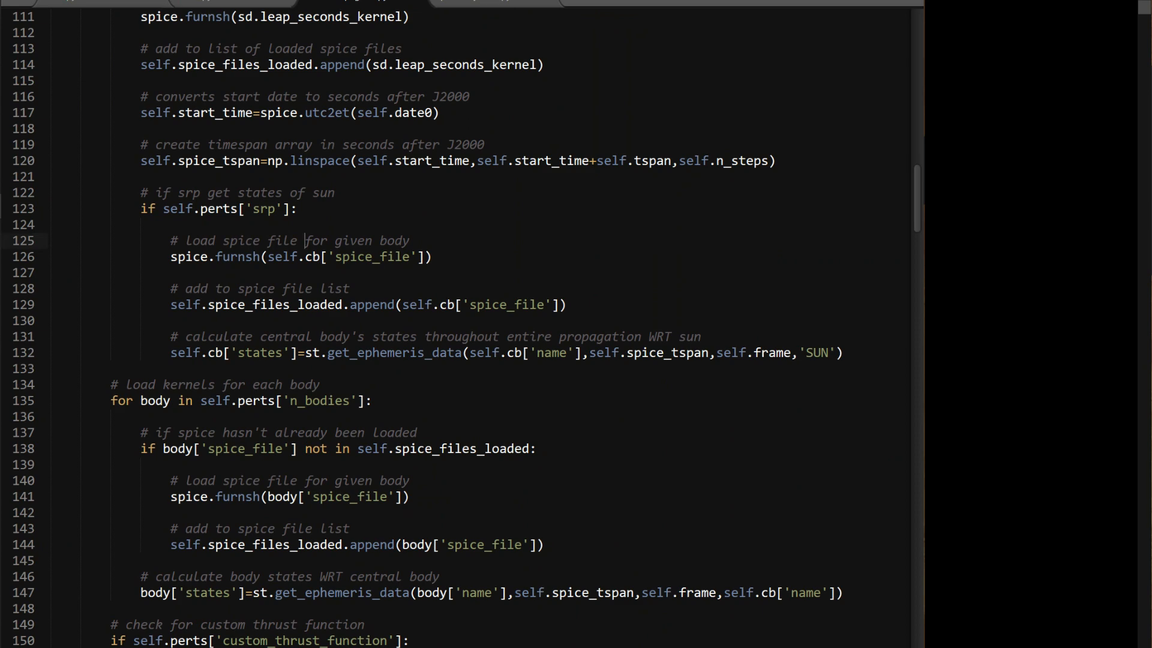
scroll(450, 325, down, 9)
scroll(450, 324, down, 6)
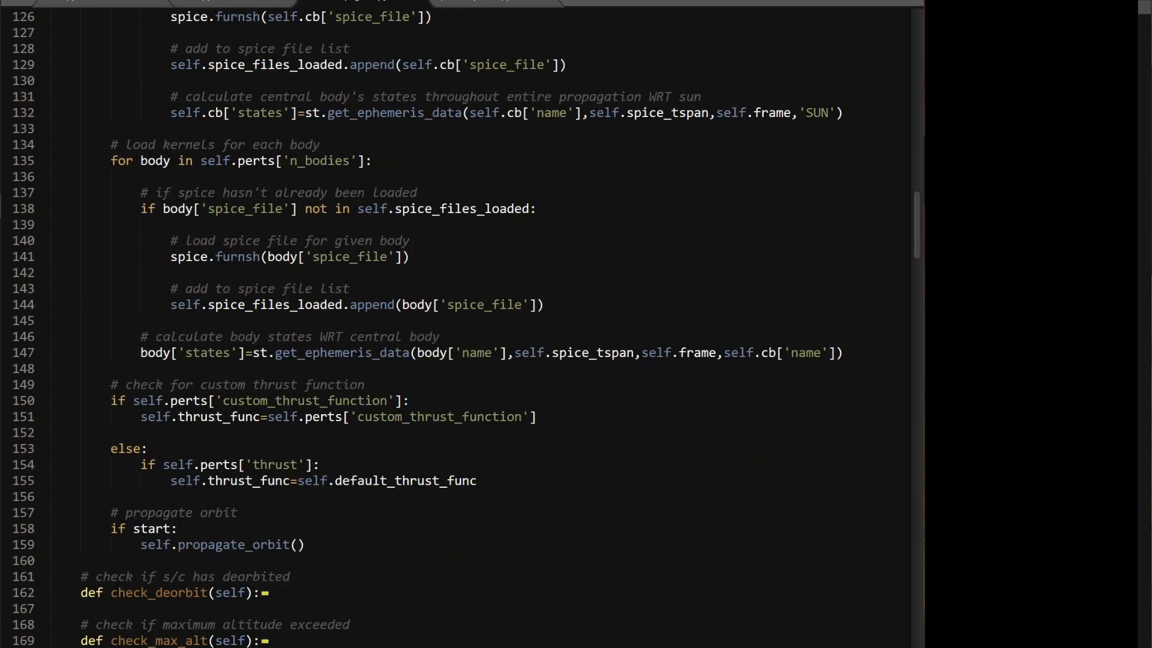
scroll(451, 324, up, 8)
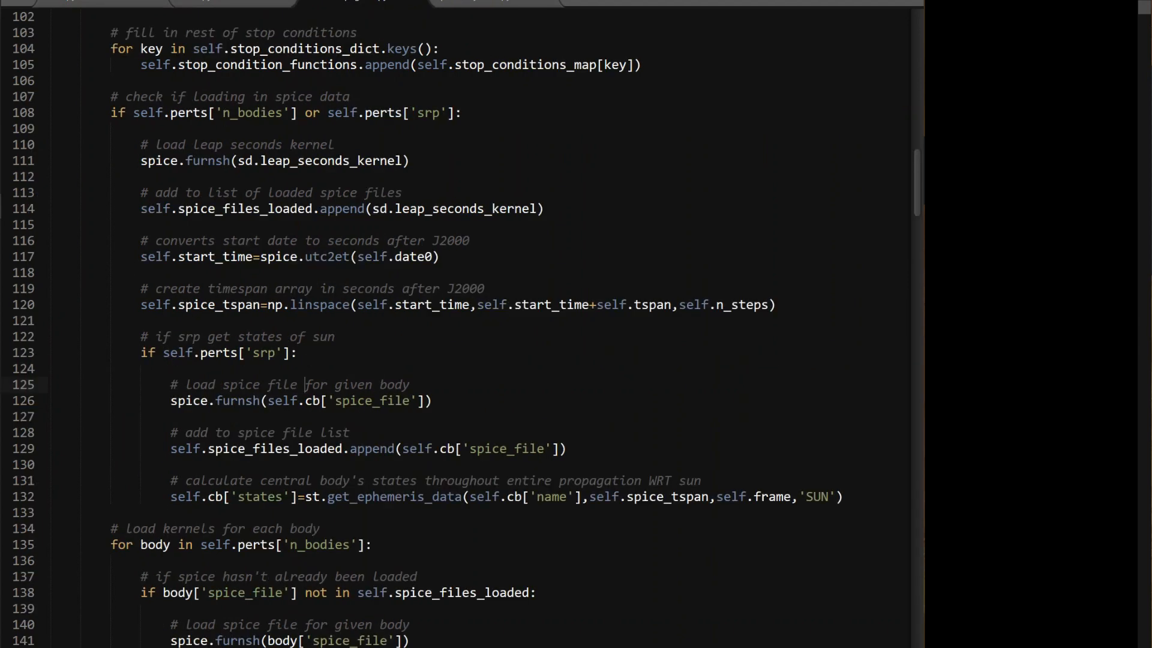
scroll(450, 324, down, 3)
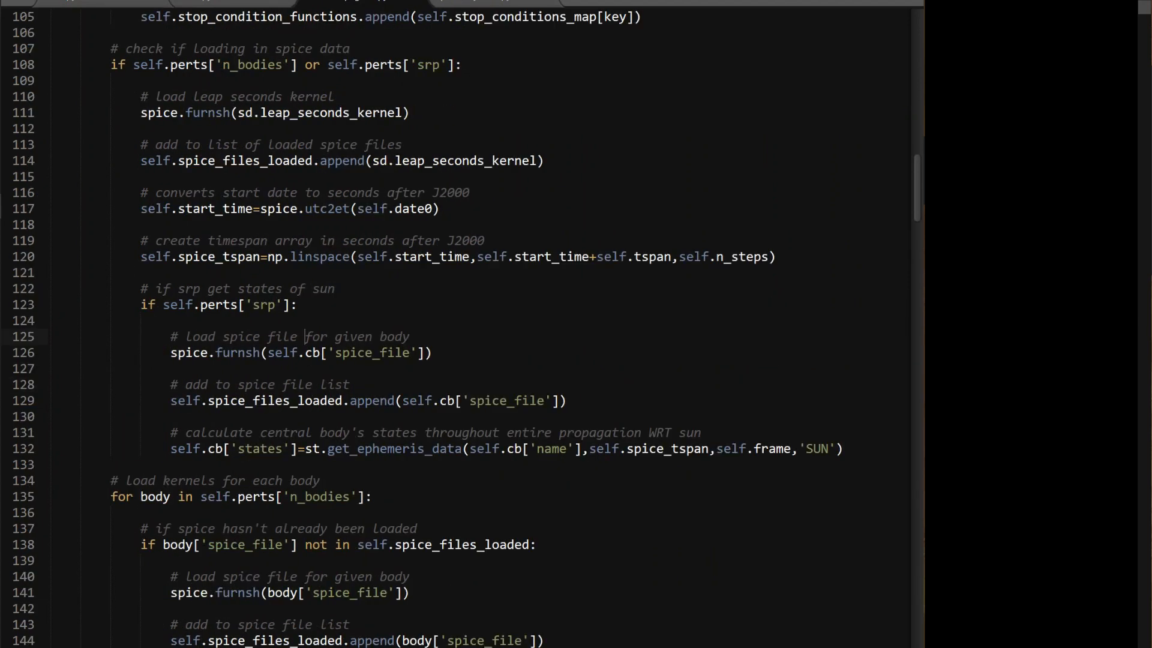
scroll(450, 324, down, 3)
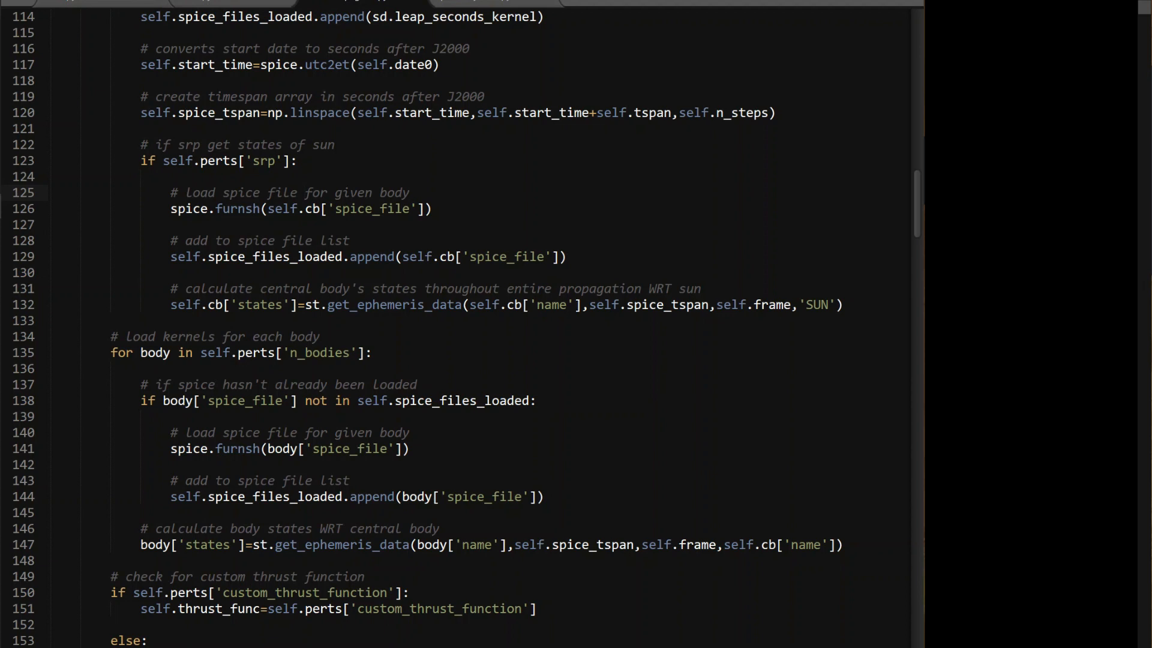
scroll(449, 324, down, 2)
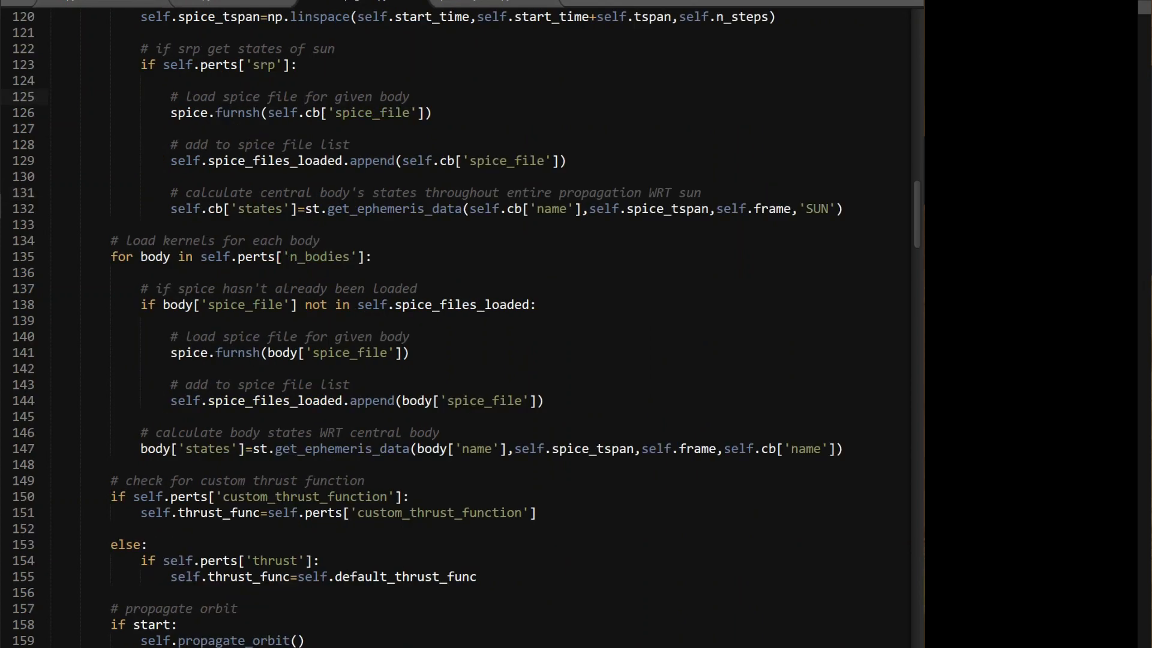
click(462, 309)
scroll(450, 360, down, 1)
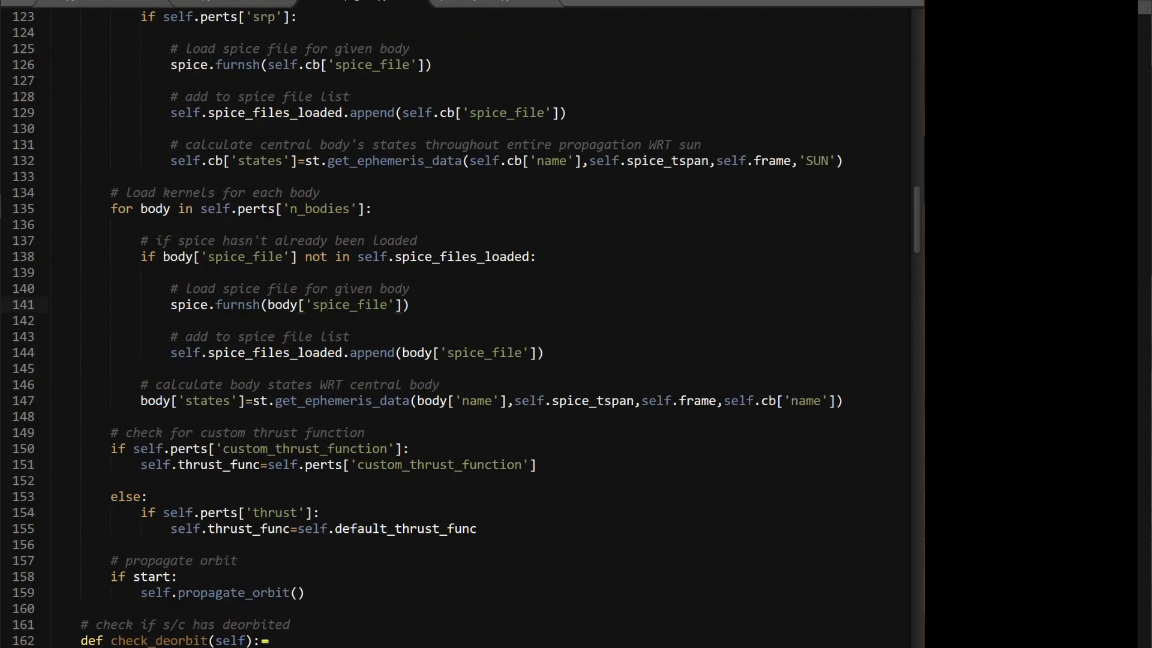
scroll(450, 360, up, 1)
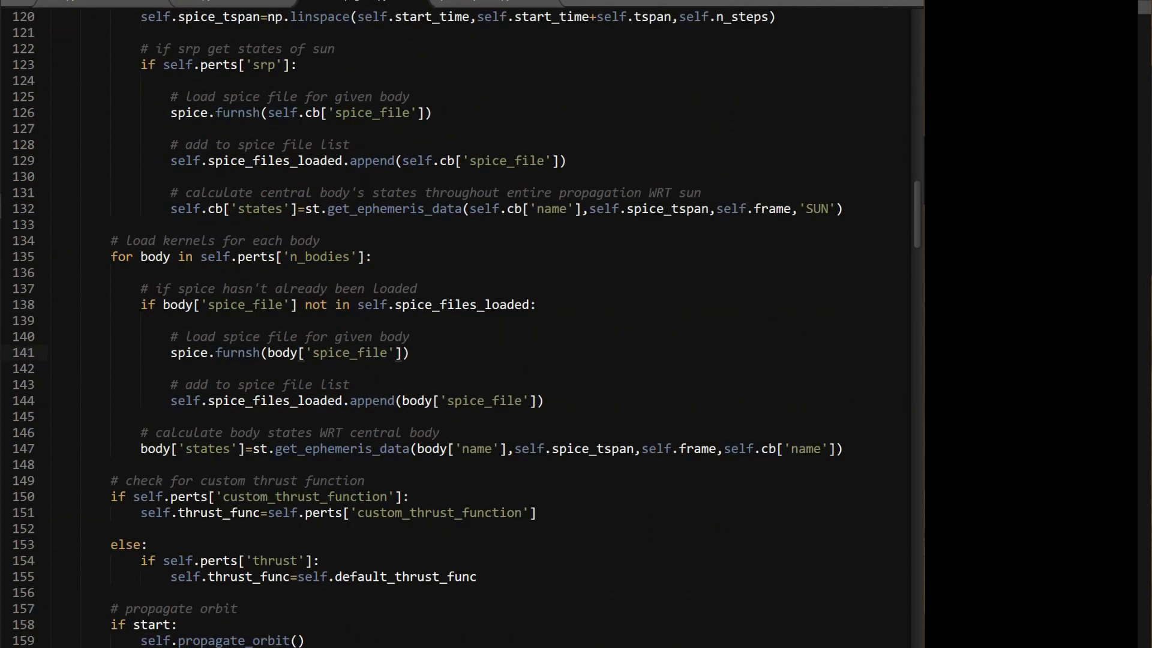
scroll(450, 360, down, 3)
scroll(450, 360, down, 3)
scroll(450, 360, down, 3)
scroll(450, 360, down, 2)
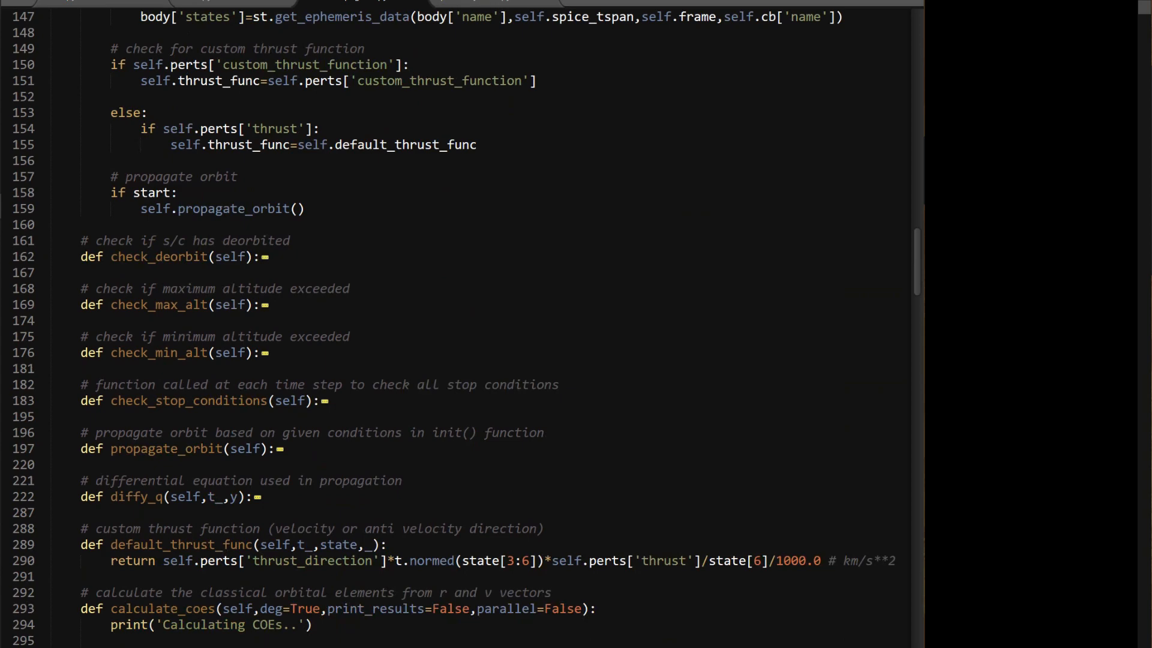
scroll(450, 360, down, 2)
scroll(450, 361, down, 3)
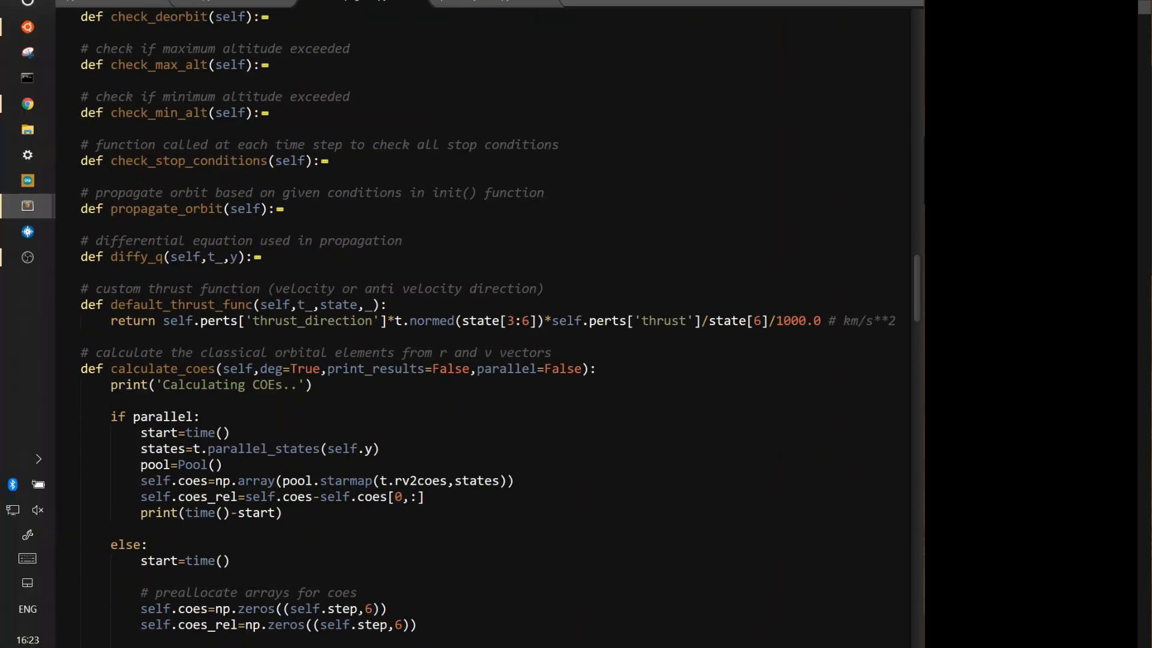
Step: Unfold the diffy_q function to show its n-body perturbation loop
click(45, 256)
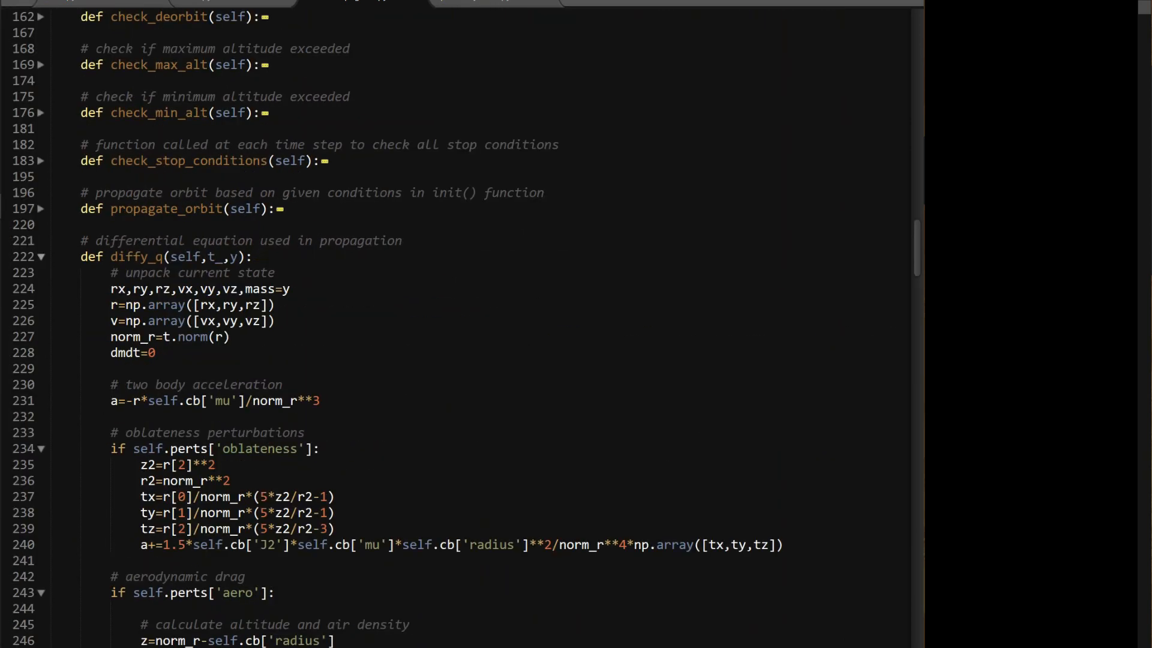
scroll(450, 360, down, 5)
scroll(450, 360, down, 5)
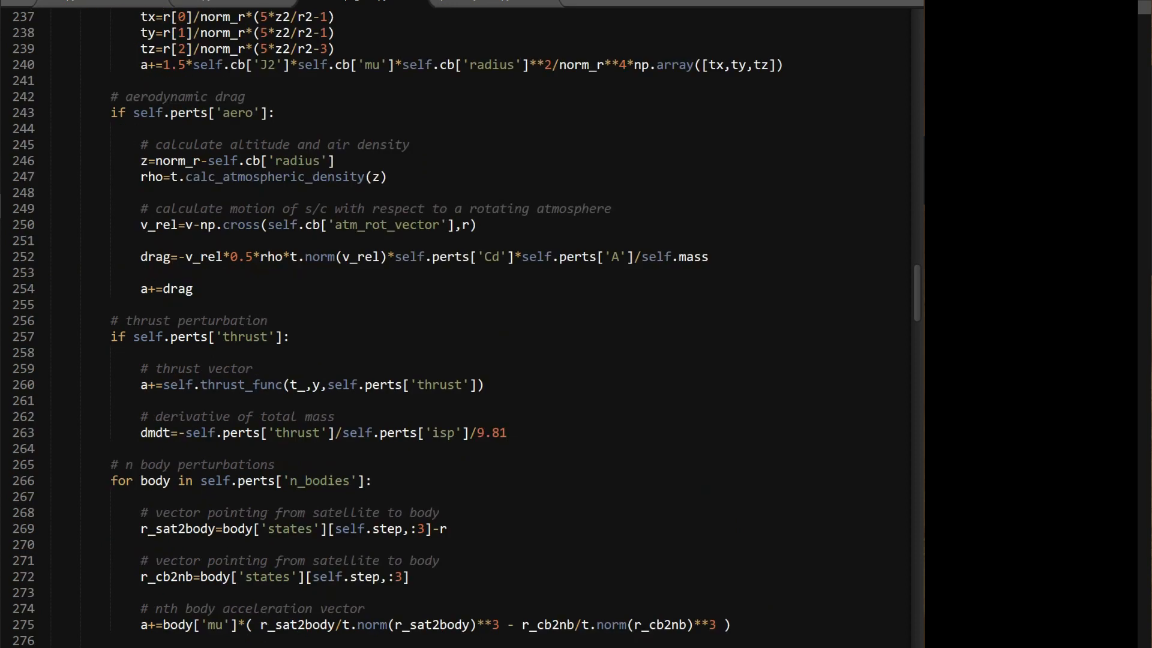
scroll(450, 361, down, 4)
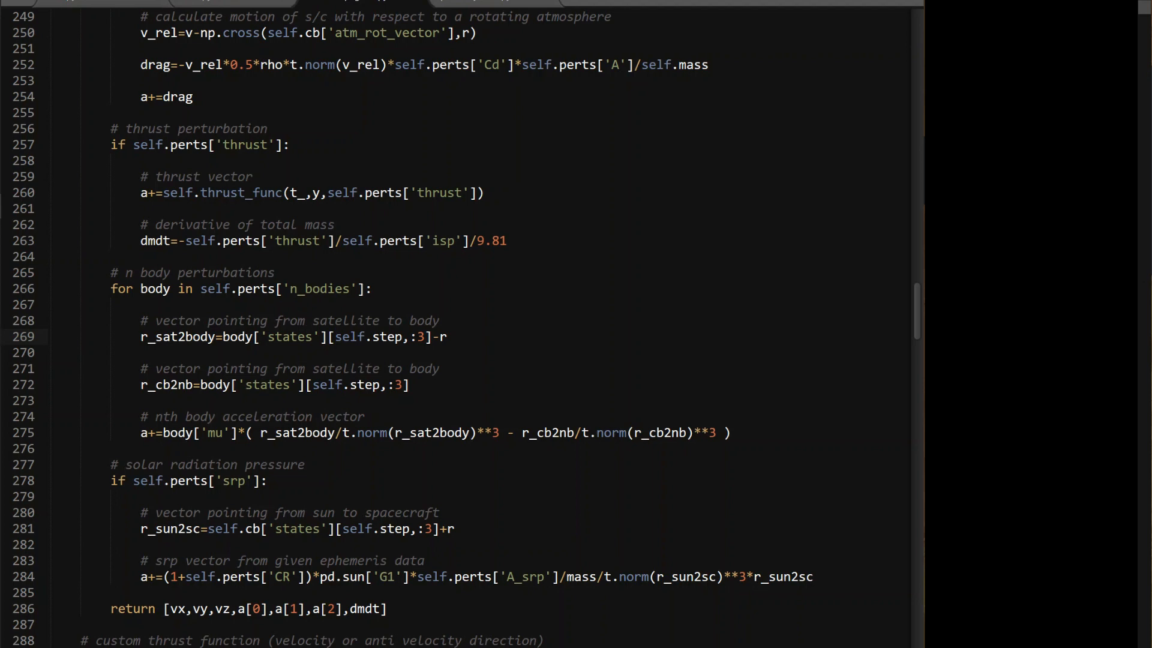
Step: Move the r_cb2nb comment and assignment lines to the start of the n-body loop and tidy the spacing
double_click(168, 385)
key(End)
key(shift+Up)
key(shift+Up)
key(ctrl+c)
key(BackSpace)
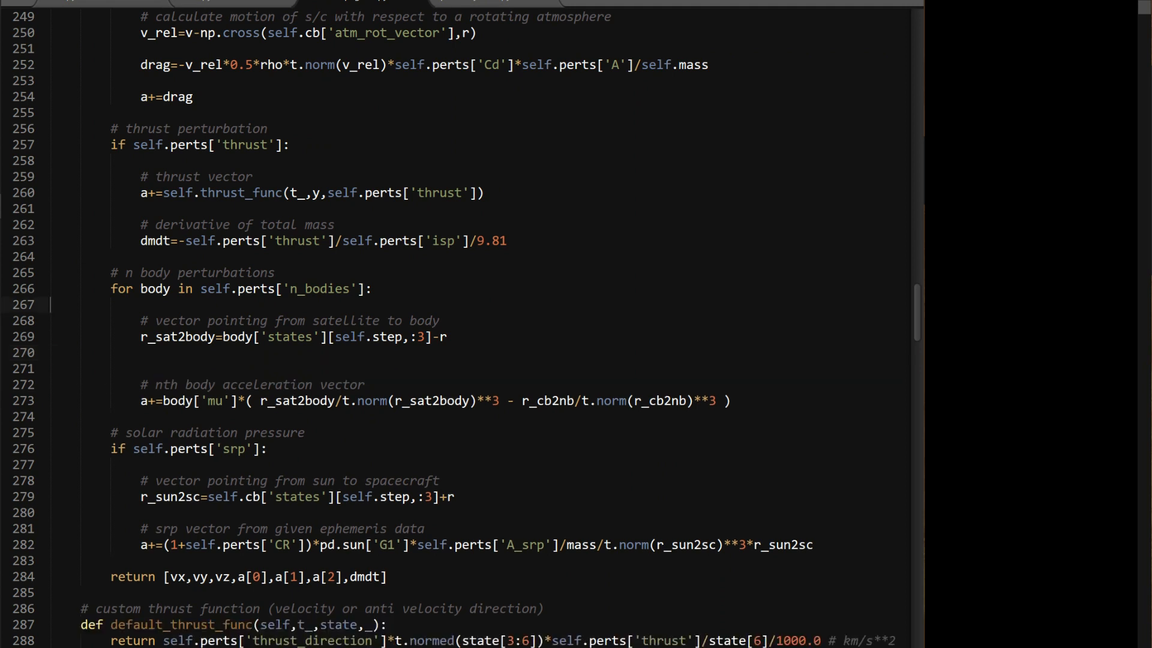
key(ctrl+v)
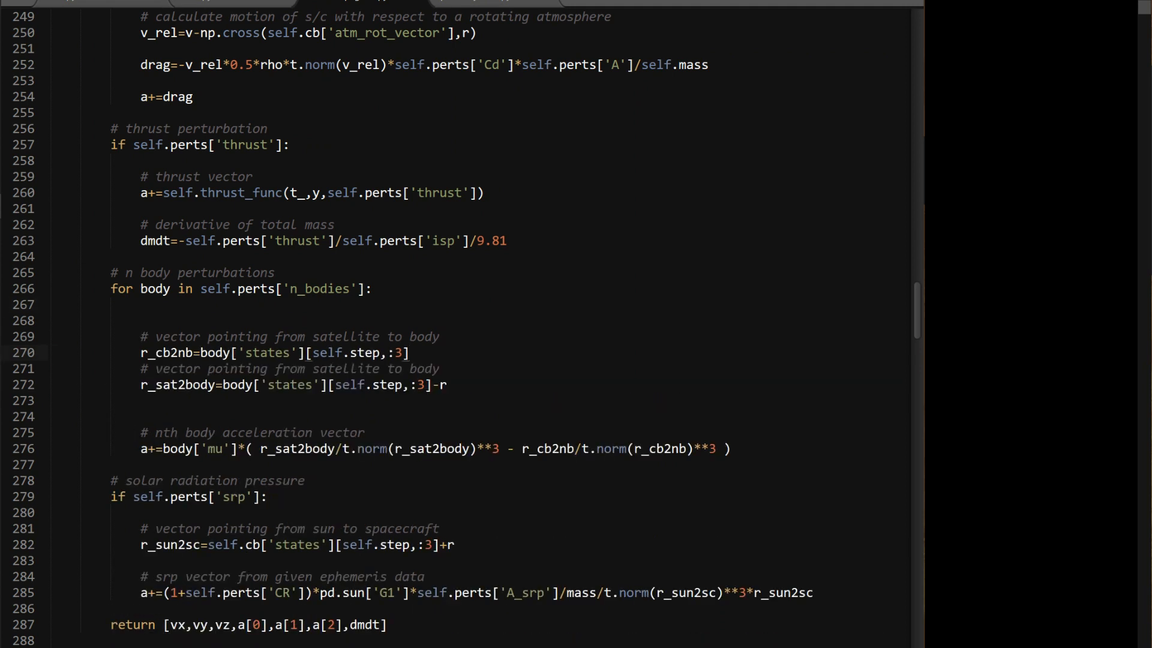
key(Return)
key(Up)
key(Up)
key(Up)
key(BackSpace)
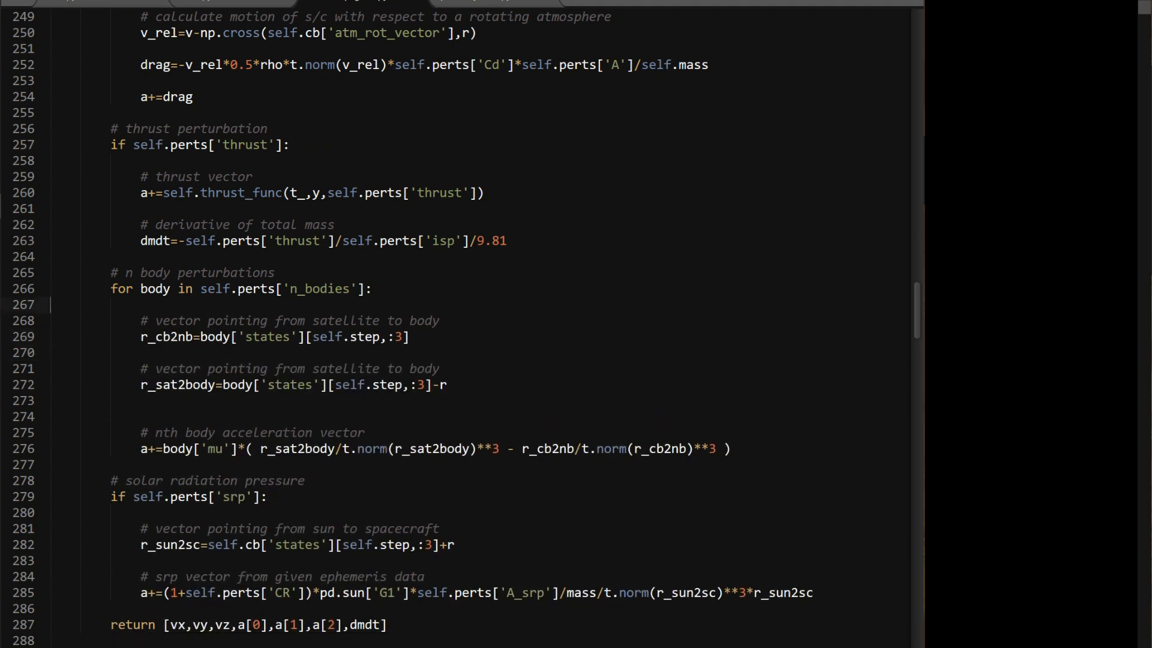
Step: Replace body['states'][self.step,:3] in r_sat2body with r_cb2nb and delete the extra blank line
key(Down)
key(Down)
key(Down)
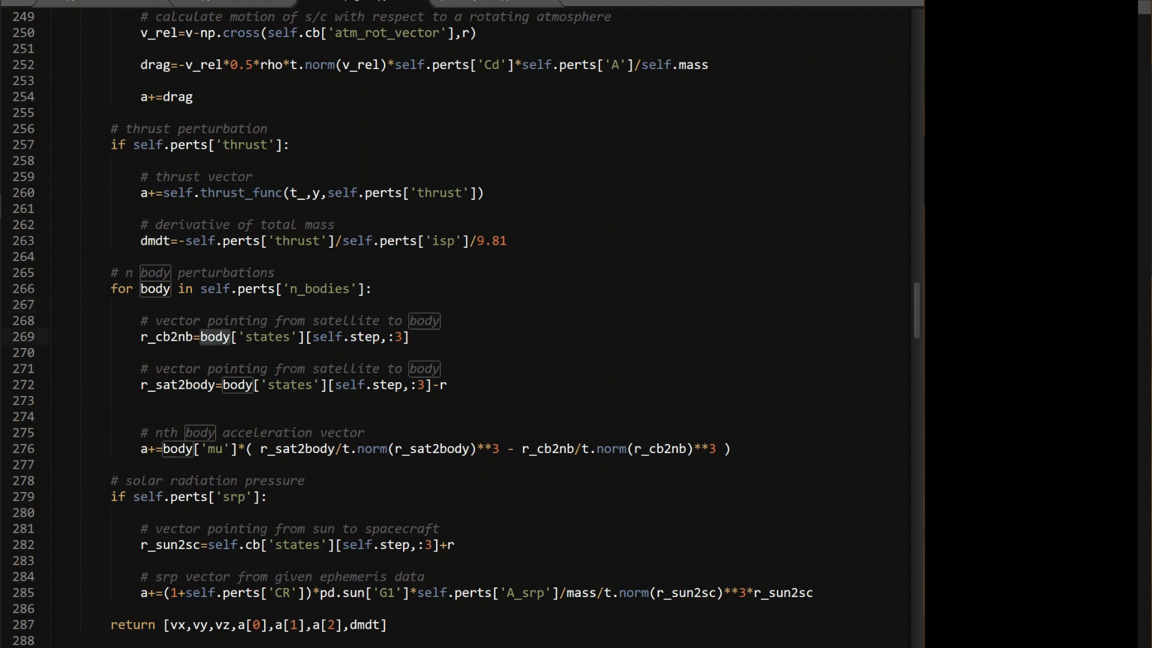
key(Down)
key(Down)
key(ctrl+shift+m)
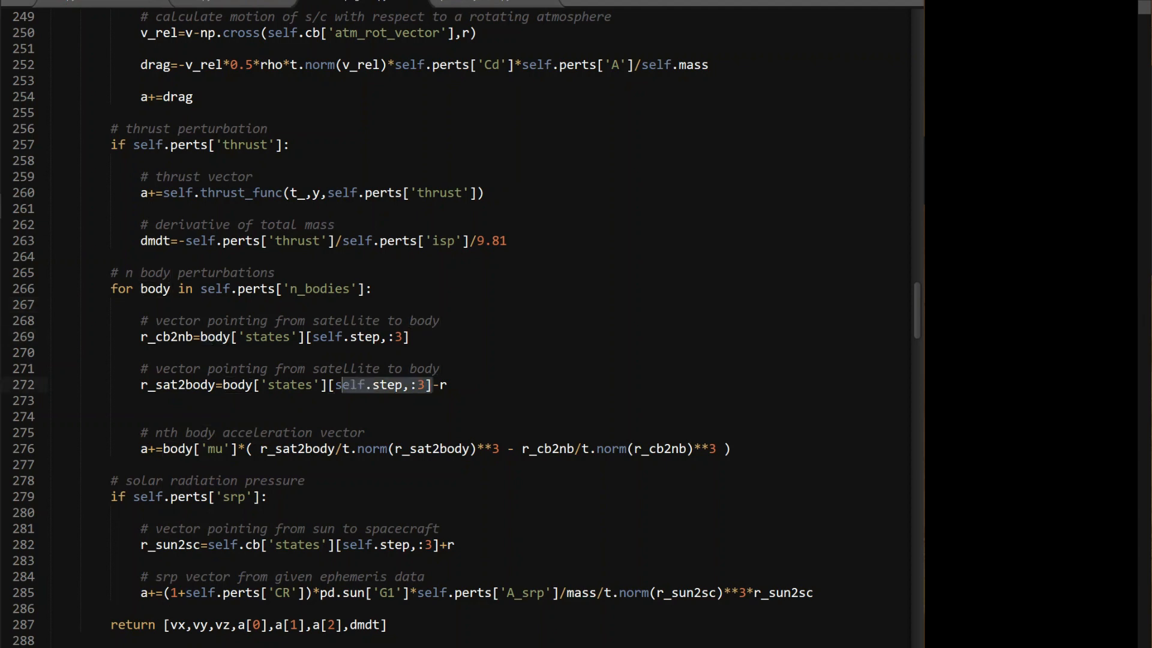
key(ctrl+shift+Left)
key(ctrl+shift+Left)
key(ctrl+shift+Left)
text(r_sat2body=r)
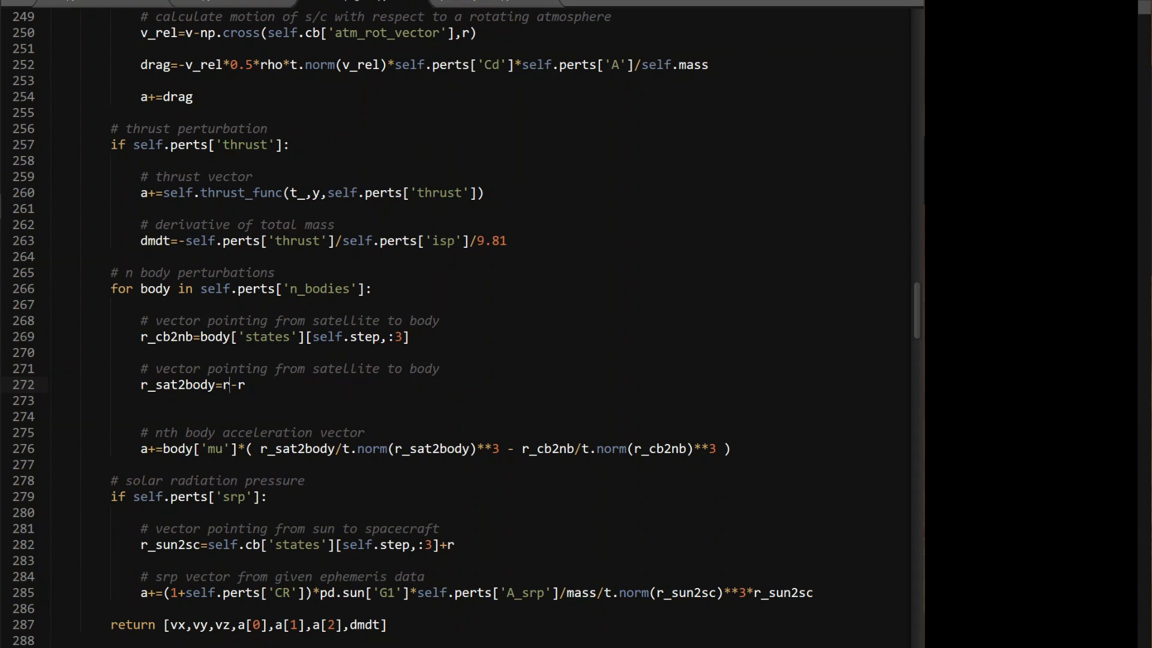
text(_cb)
key(Tab)
key(Down)
key(Down)
key(BackSpace)
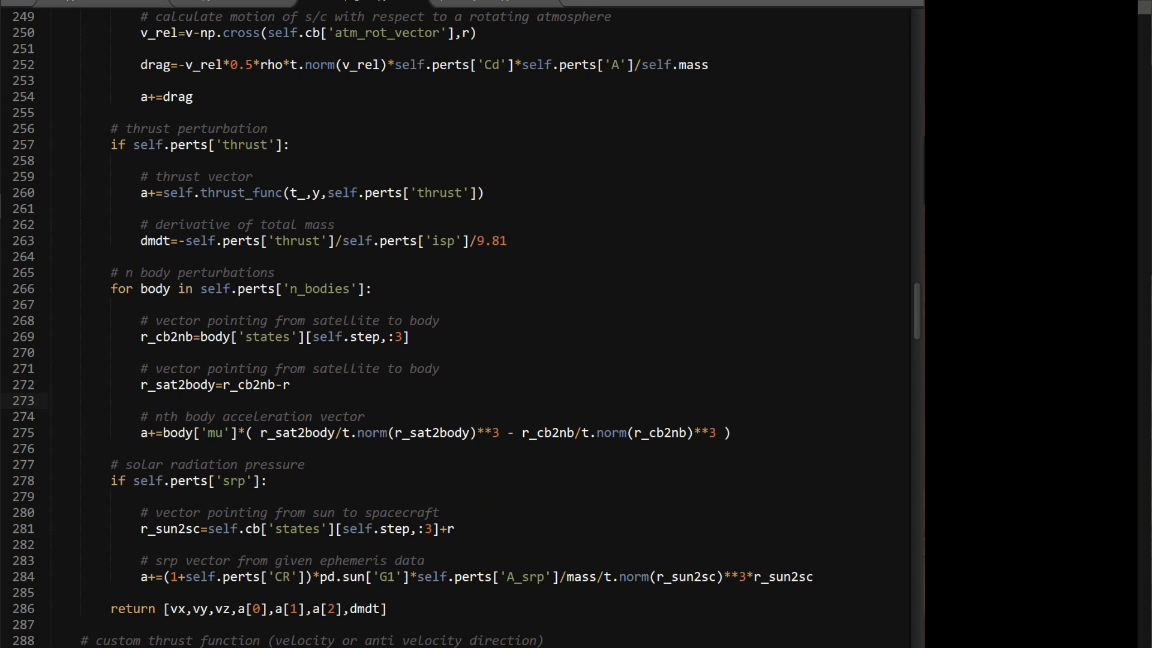
key(Up)
scroll(451, 324, up, 10)
scroll(450, 324, up, 10)
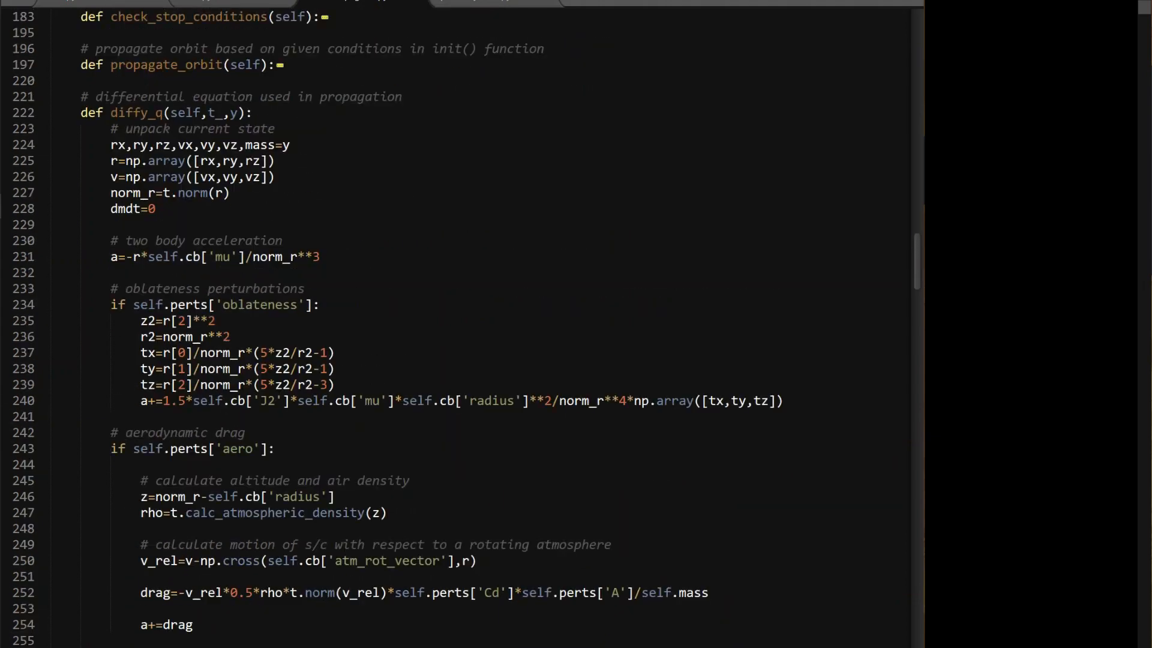
Step: Switch to the main script and select the two ISS and GEO propagator setup lines
key(ctrl+Page_Up)
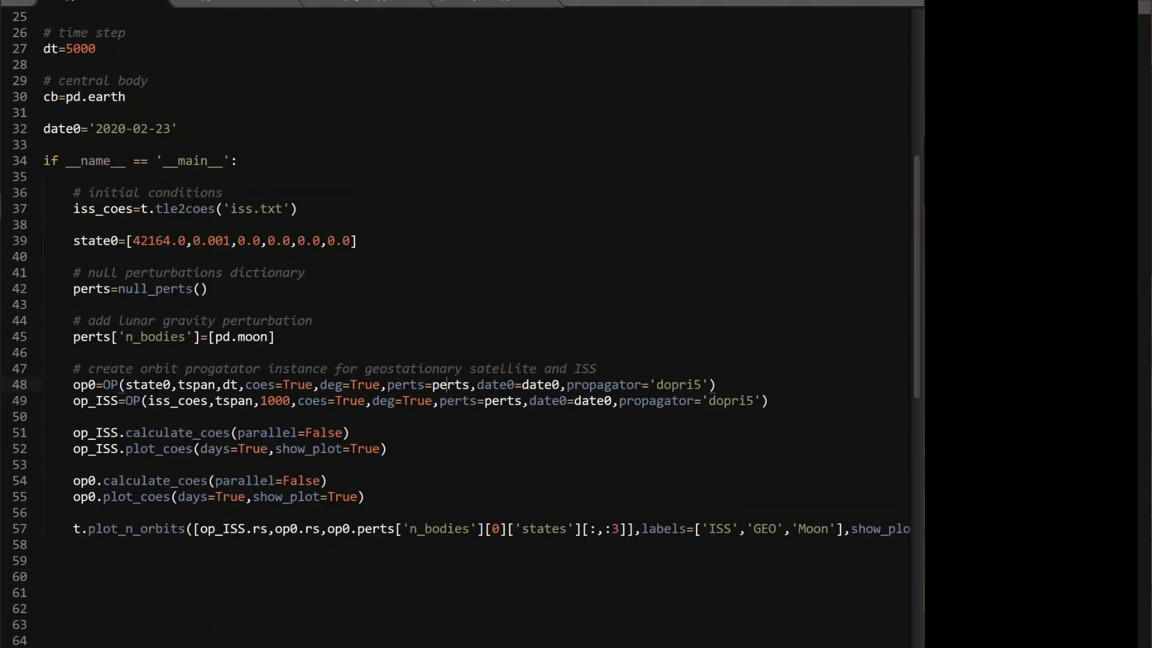
key(shift+Down)
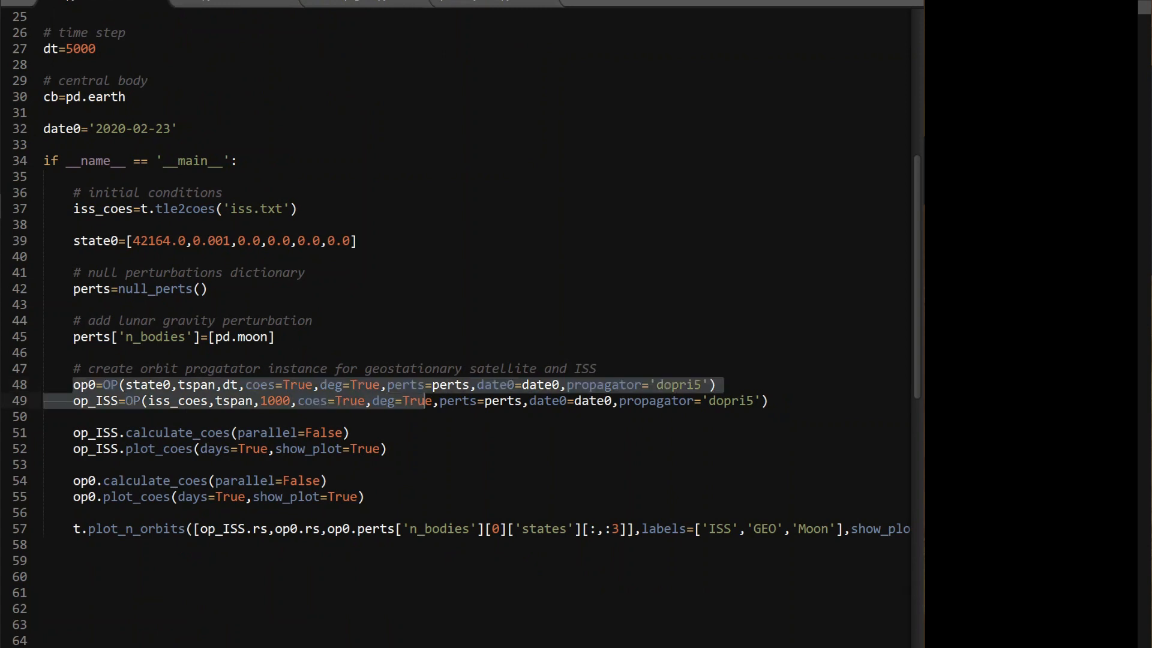
key(shift+Up)
key(shift+Down)
key(shift+End)
key(Right)
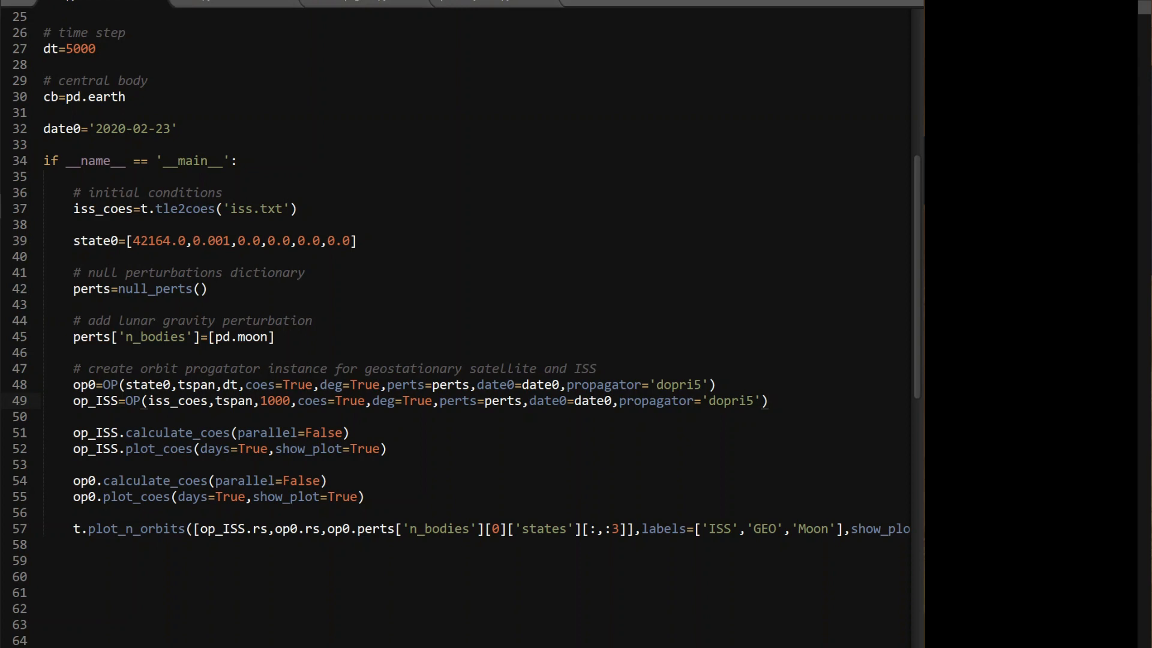
Step: Point out the dopri5 propagator choice and the calculate_coes call with its parallel argument
double_click(687, 384)
double_click(153, 433)
double_click(255, 434)
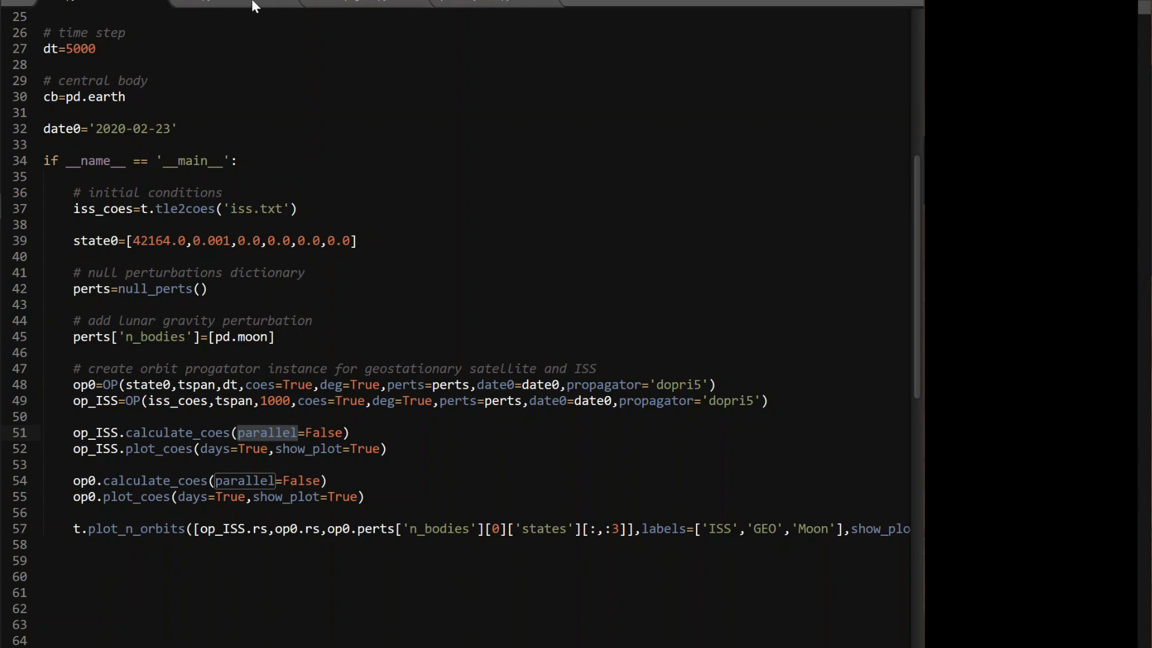
Step: From calculate_coes, go to the propagator file, fold diffy_q and select the rv2coes call
double_click(176, 433)
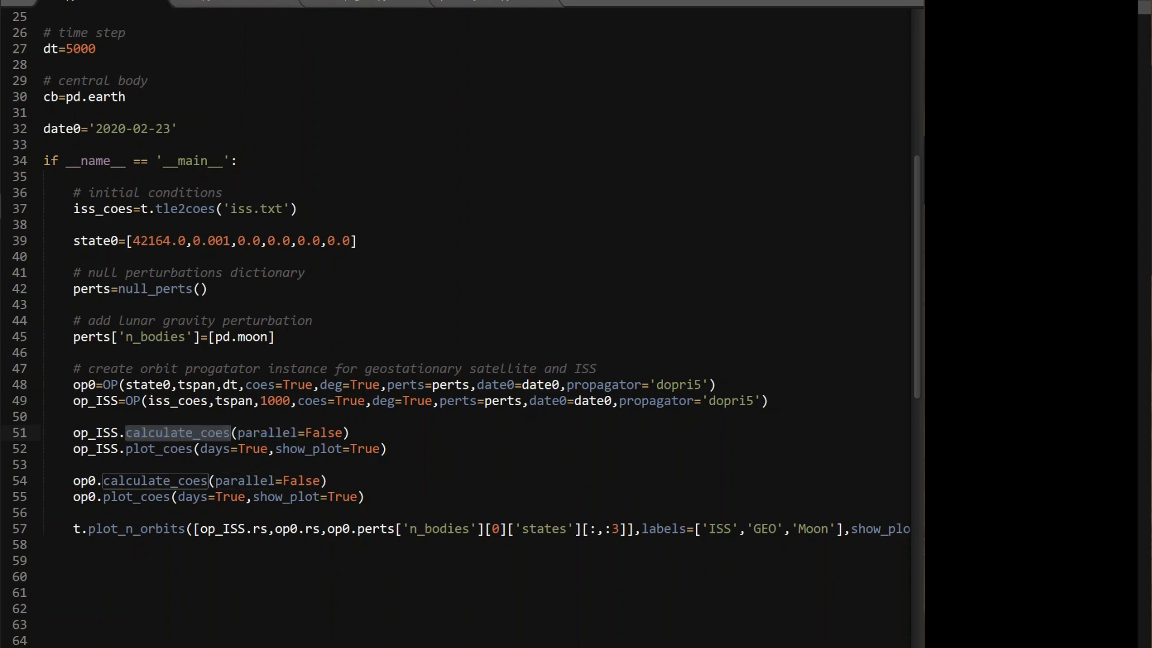
click(334, 10)
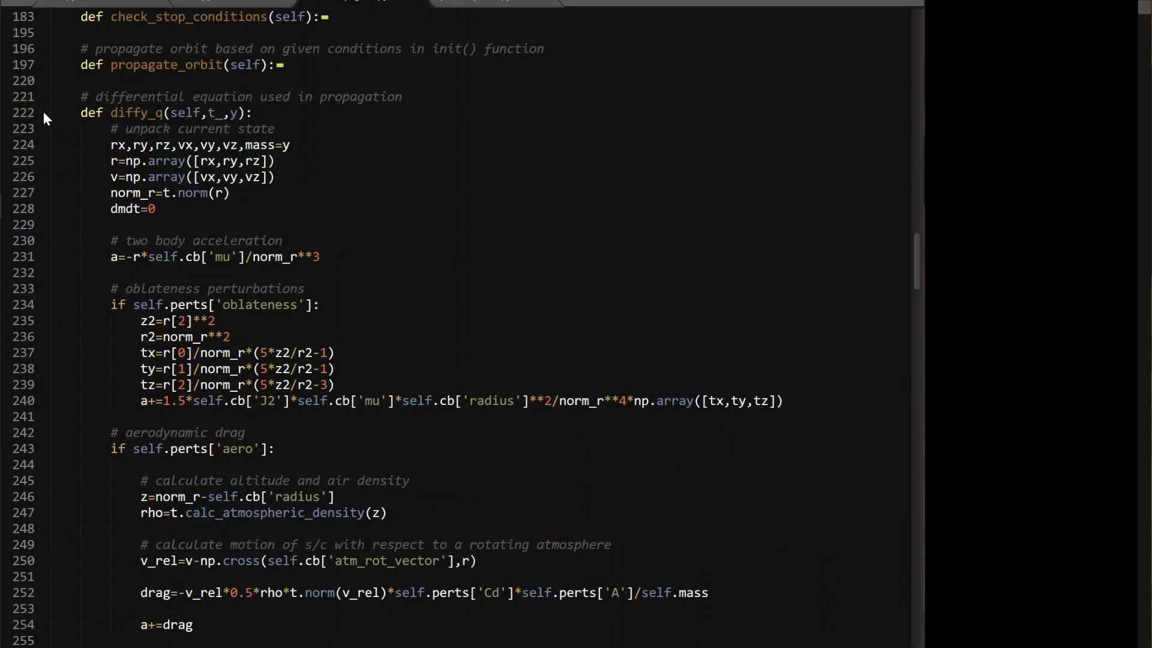
click(44, 112)
scroll(450, 360, down, 3)
scroll(450, 360, down, 3)
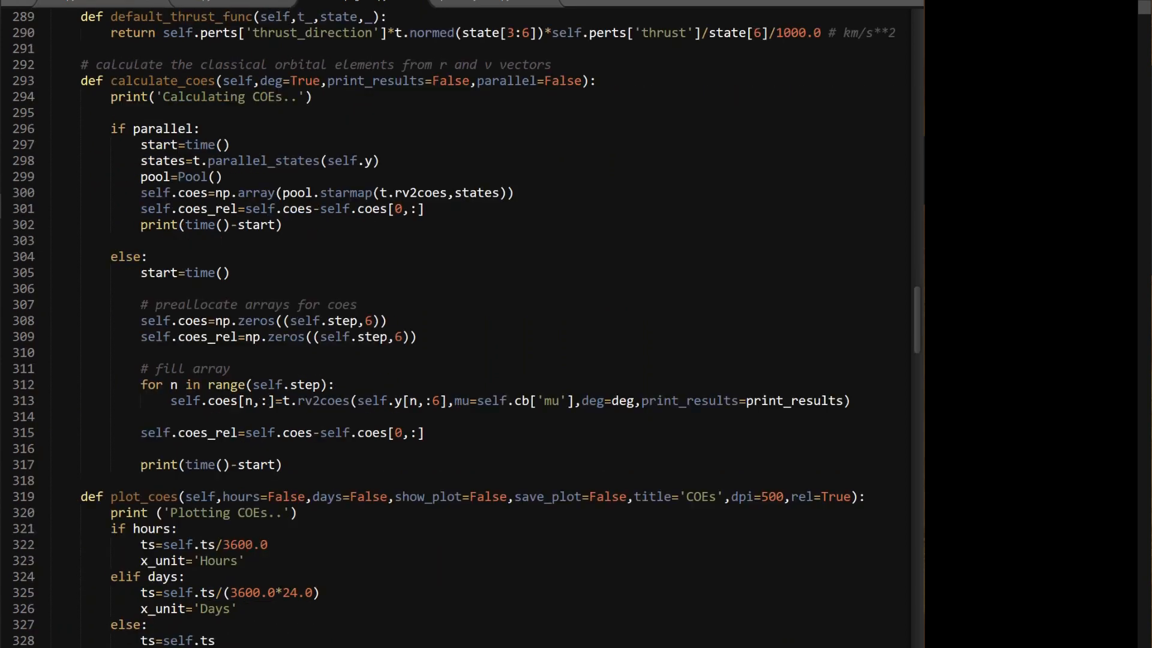
double_click(323, 401)
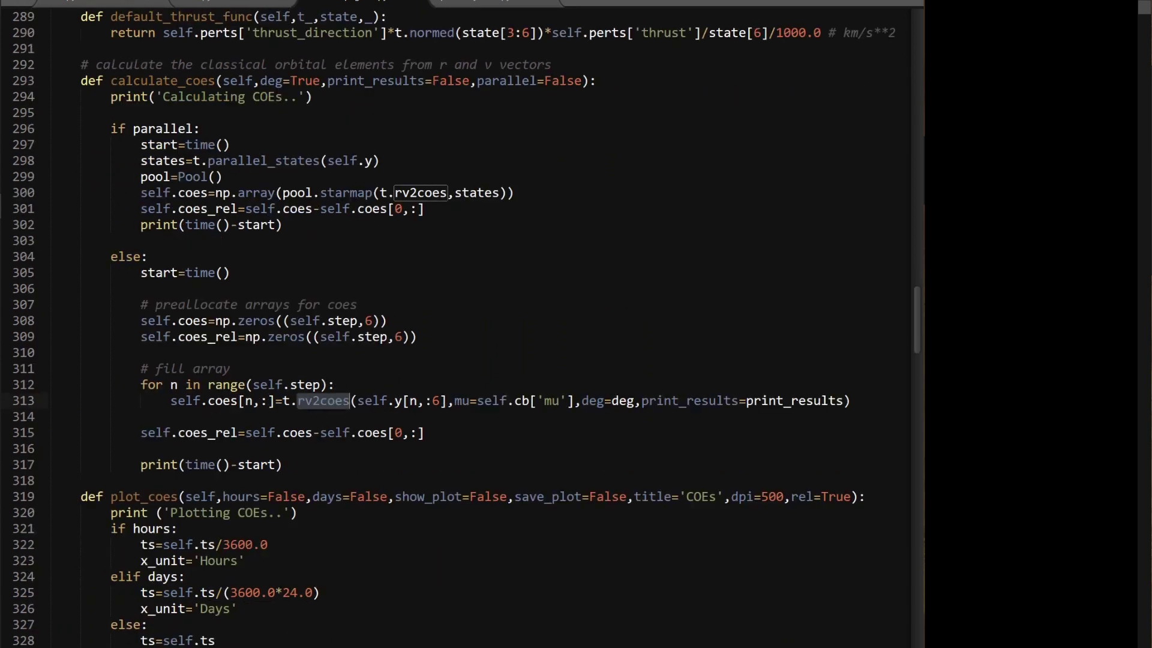
Step: Find the def rv2coes function in tools.py and read it, then return to the main orbit script
click(204, 4)
scroll(450, 360, down, 15)
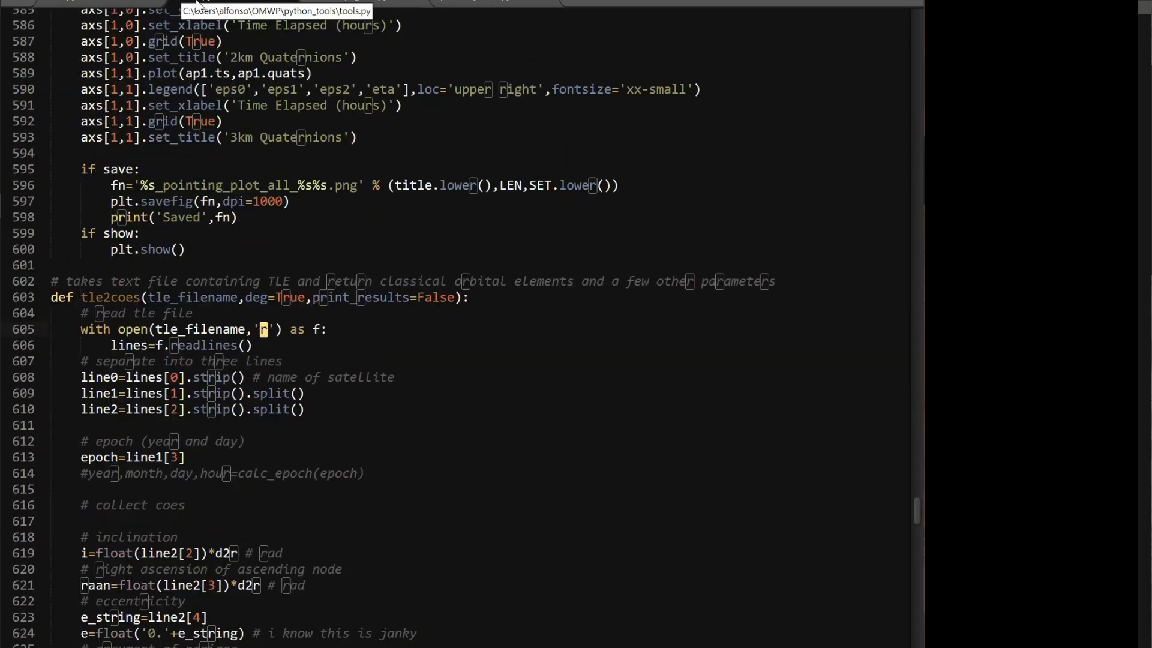
text(v2coes)
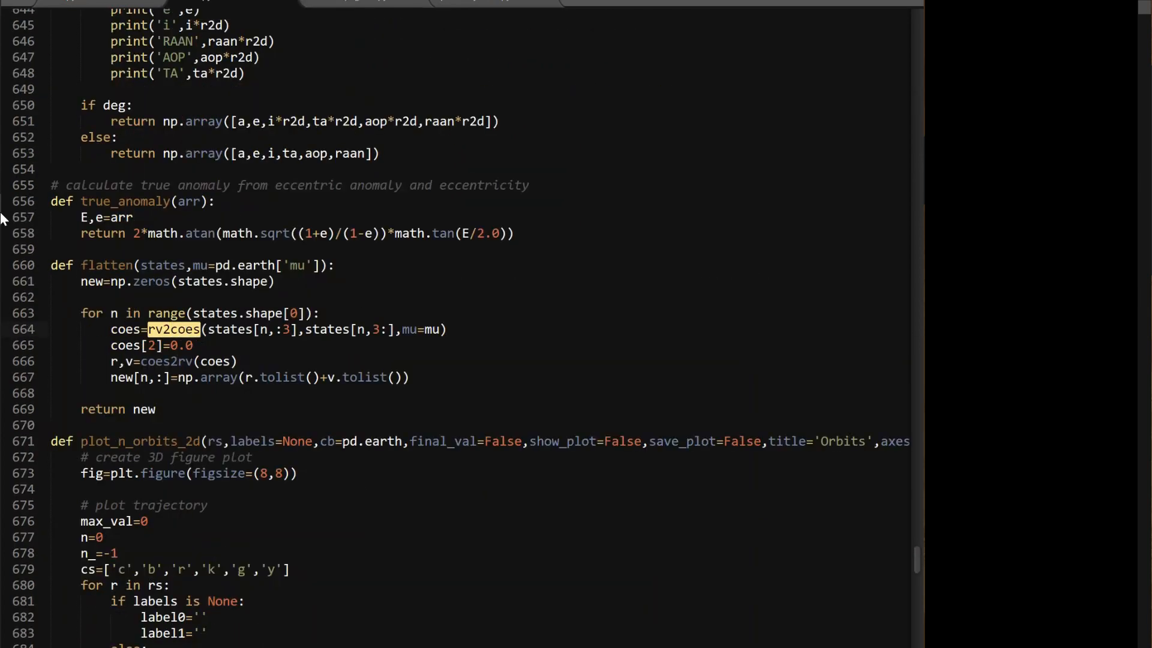
scroll(450, 360, down, 2)
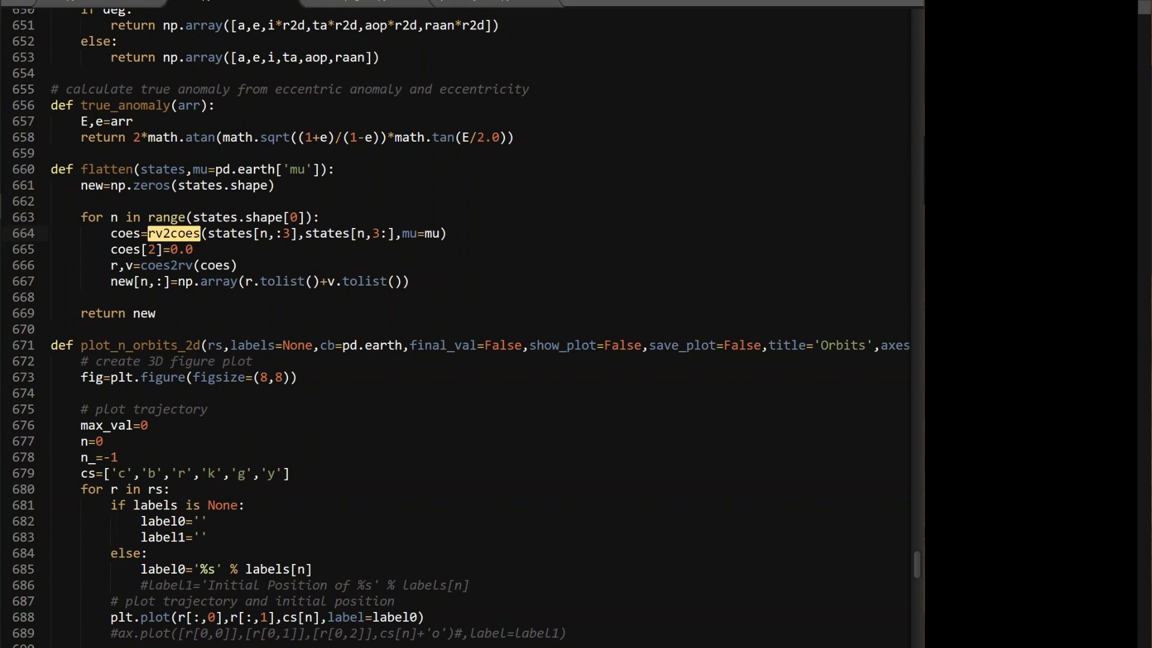
key(Return)
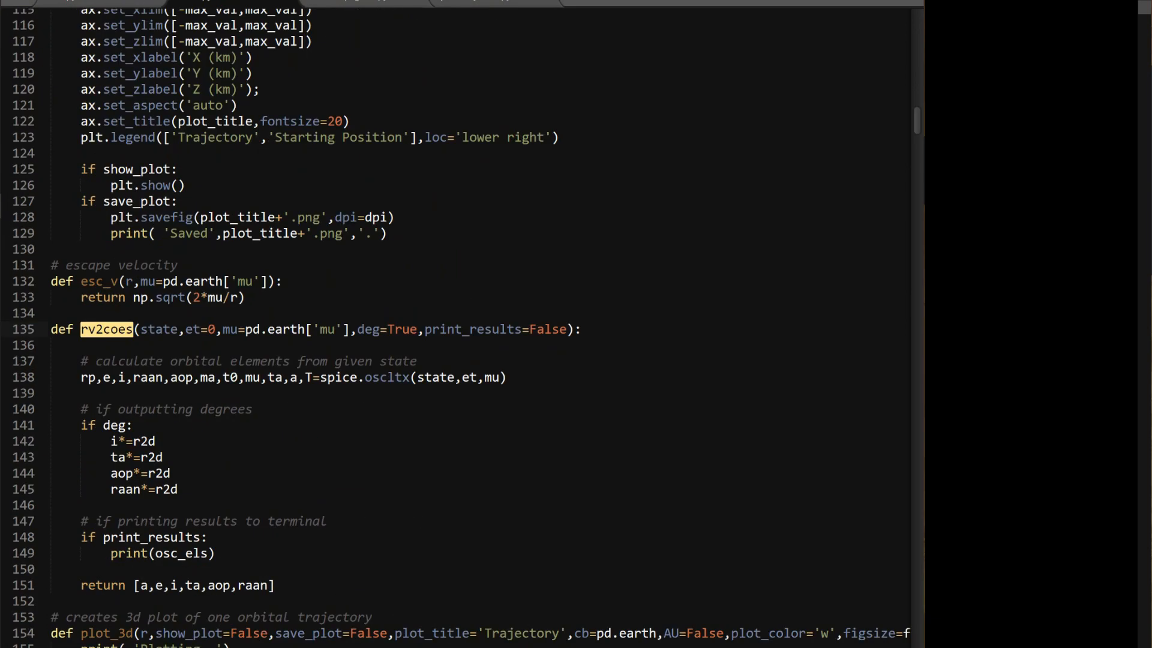
scroll(450, 361, down, 1)
click(317, 329)
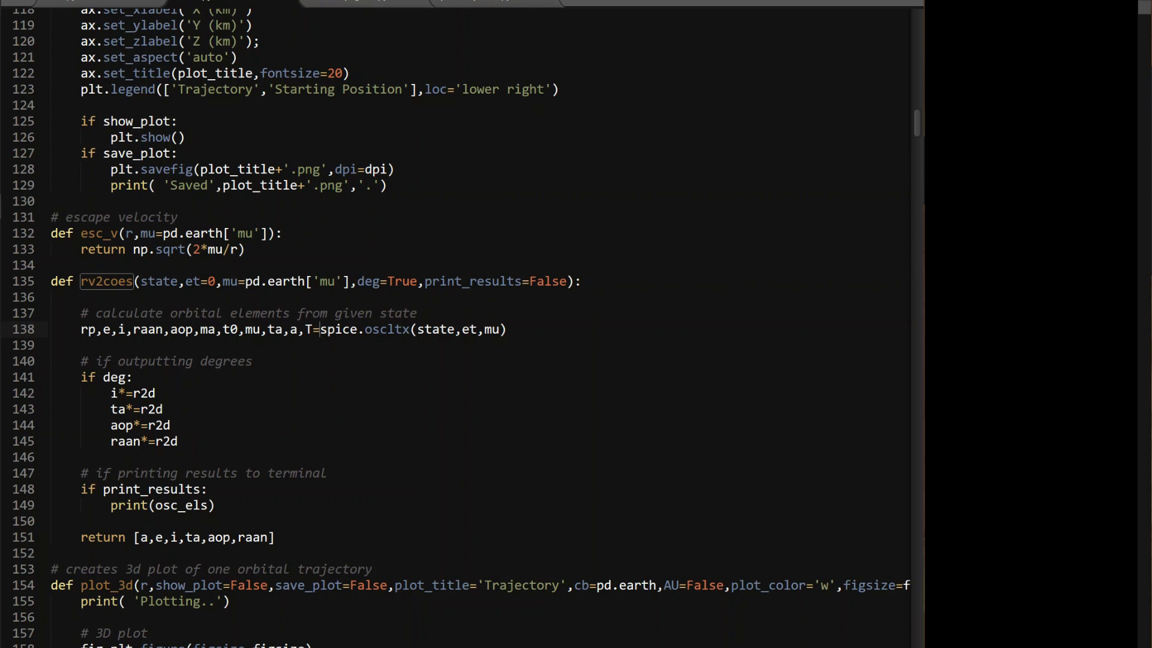
key(ctrl+Tab)
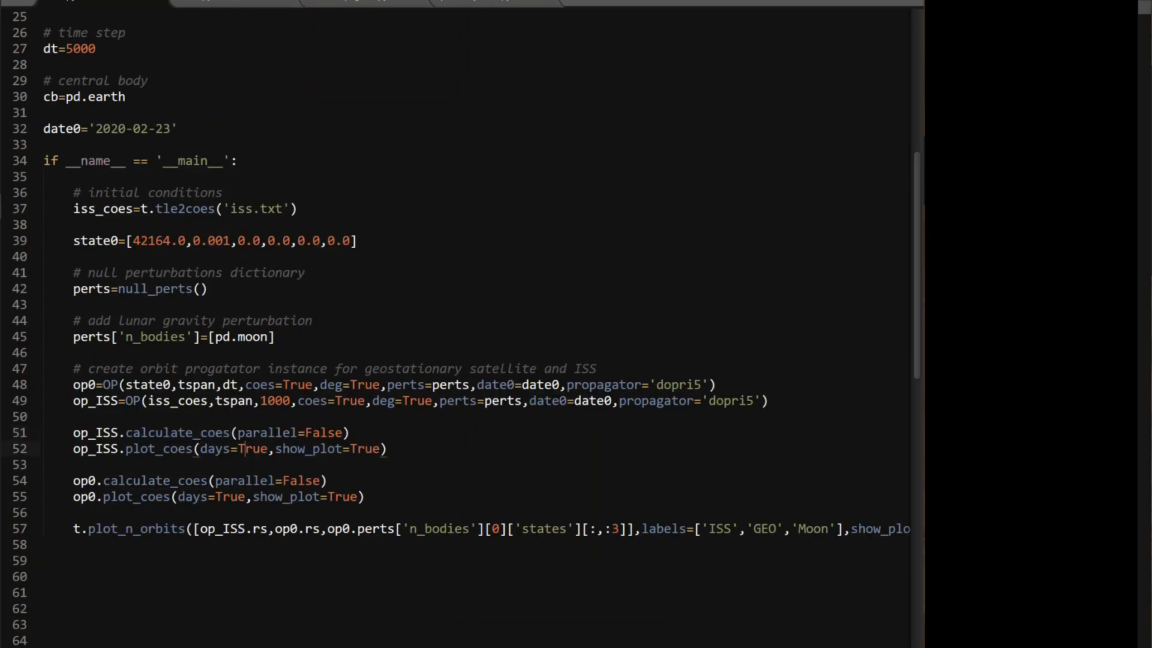
Step: Pull OrbitPropagator.py into its own window docked on the right half beside the main script
key(Up)
scroll(450, 325, down, 3)
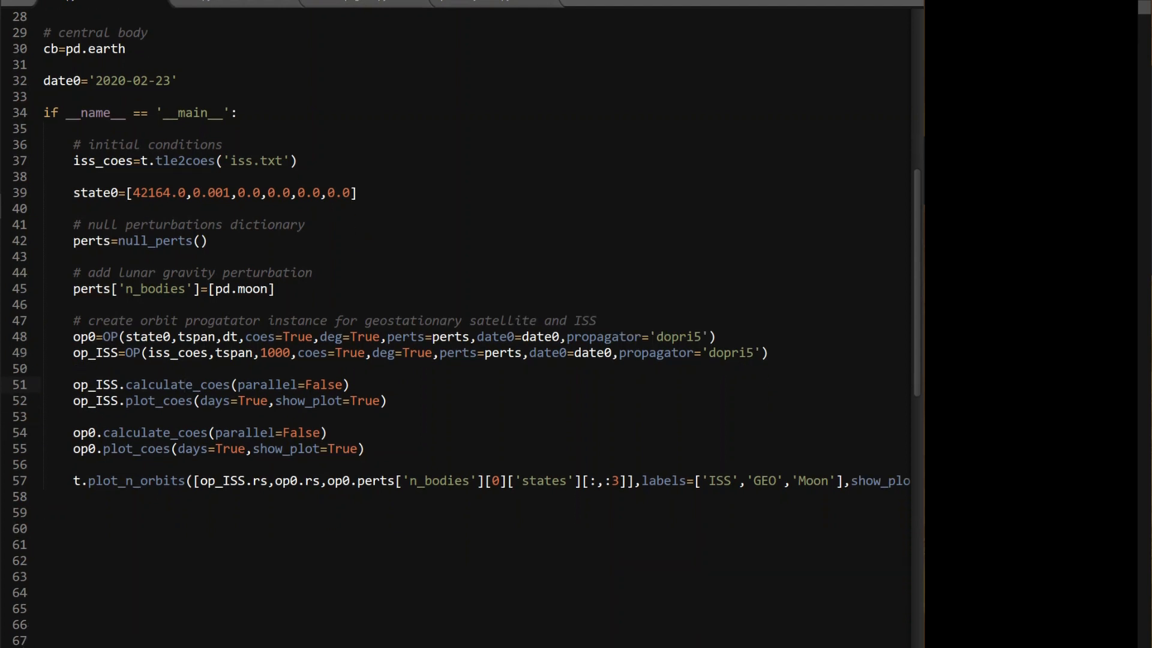
mouse_move(216, 5)
mouse_down()
mouse_move(462, 171)
mouse_move(519, 134)
mouse_up()
drag(598, 117, 1148, 180)
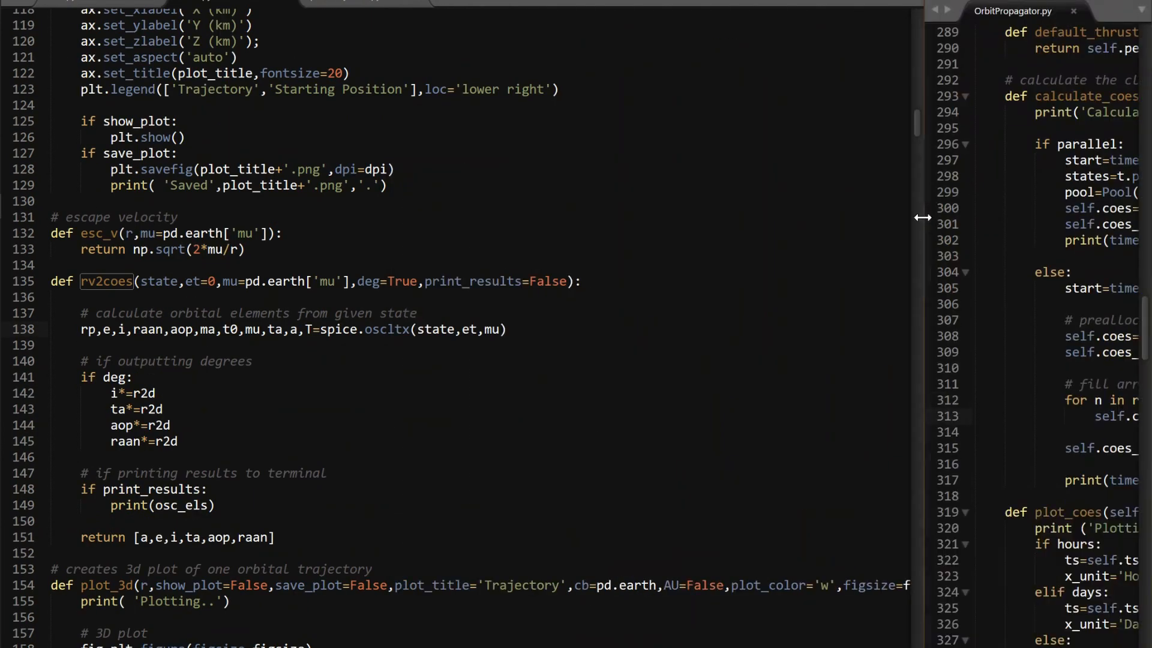
drag(743, 224, 675, 224)
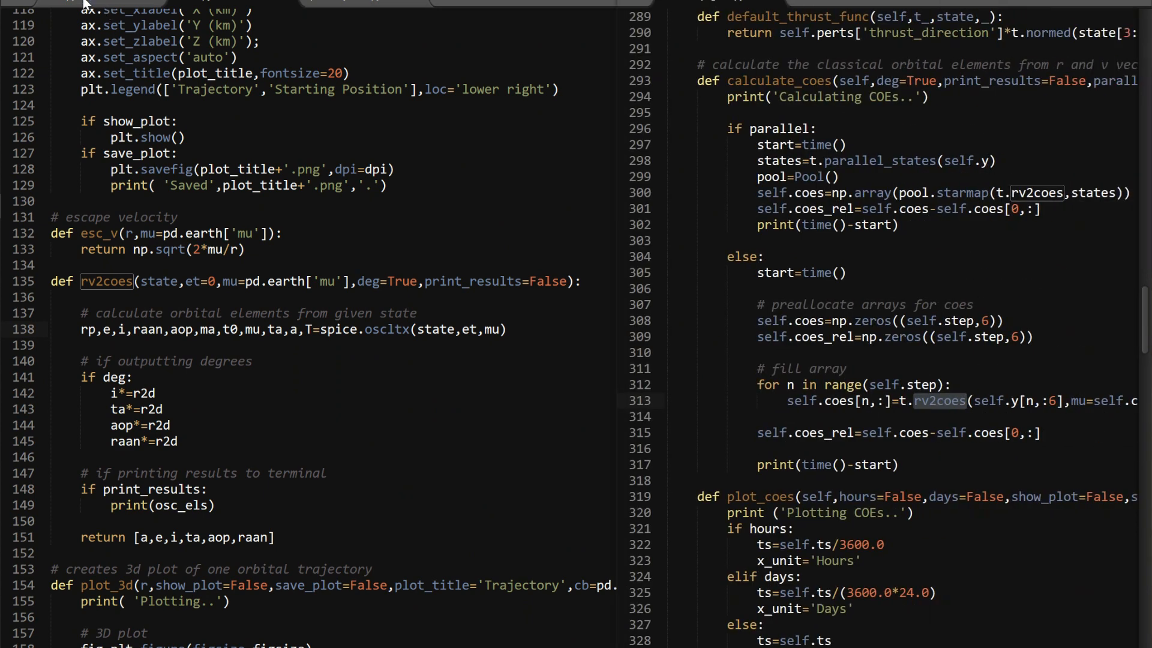
scroll(342, 325, down, 1)
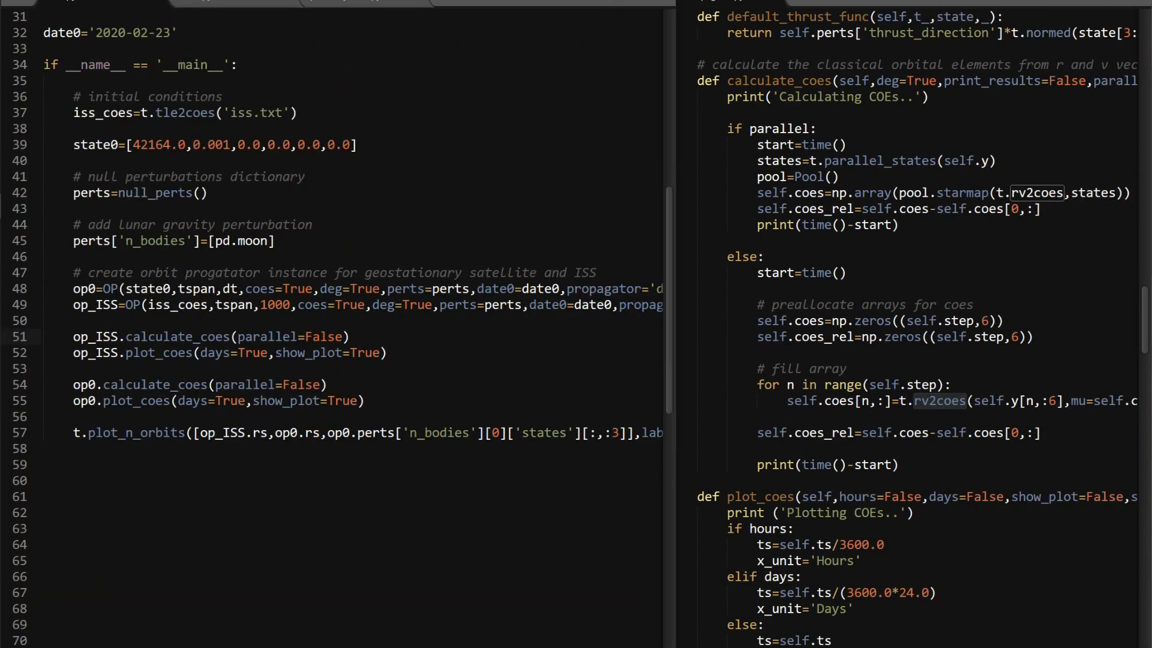
scroll(909, 324, up, 4)
scroll(909, 324, up, 4)
scroll(909, 324, up, 4)
scroll(909, 324, up, 4)
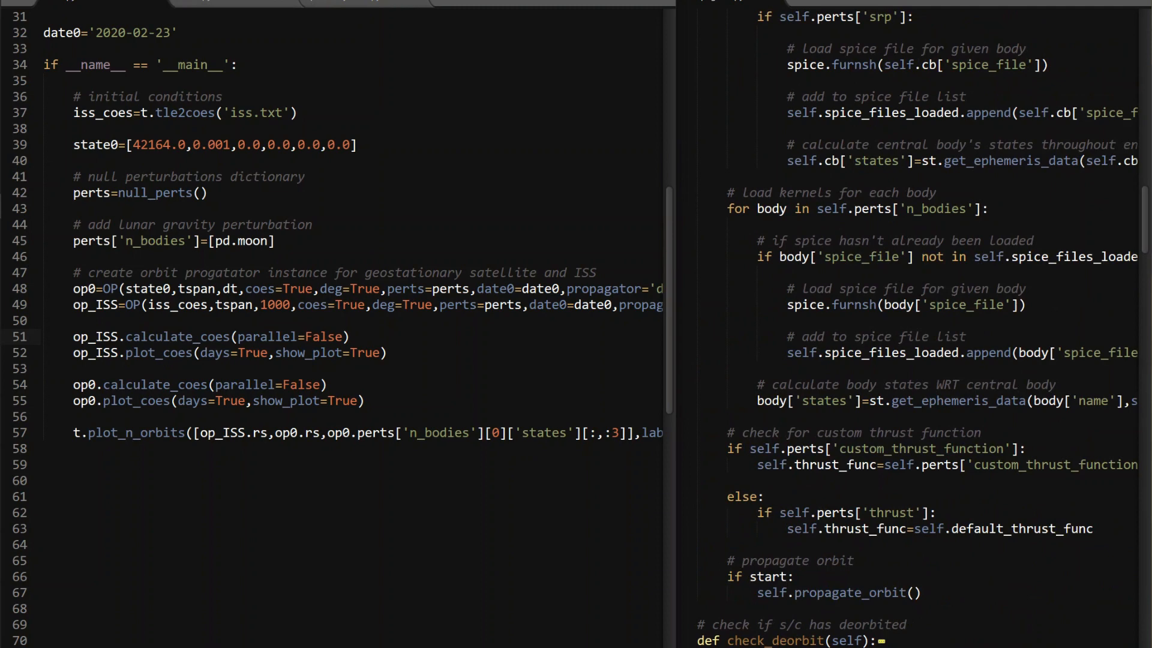
scroll(909, 324, right, 2)
scroll(909, 324, left, 4)
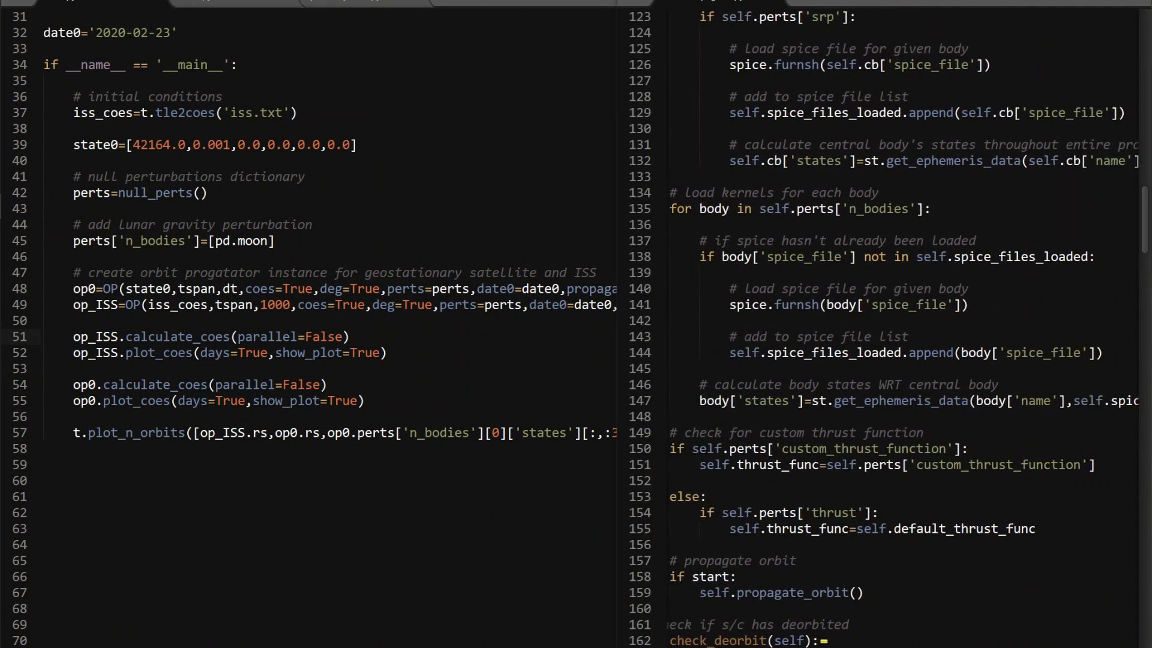
scroll(909, 324, left, 1)
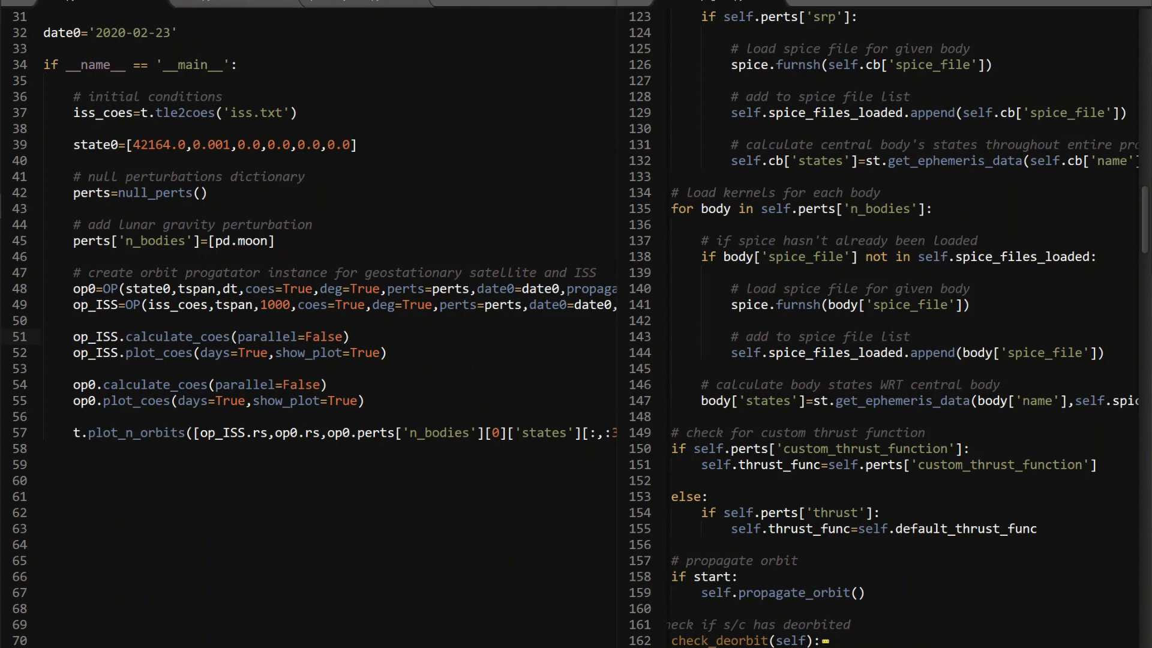
Step: Highlight uses of perts and widen the main script so the plot_n_orbits line shows fully
double_click(814, 208)
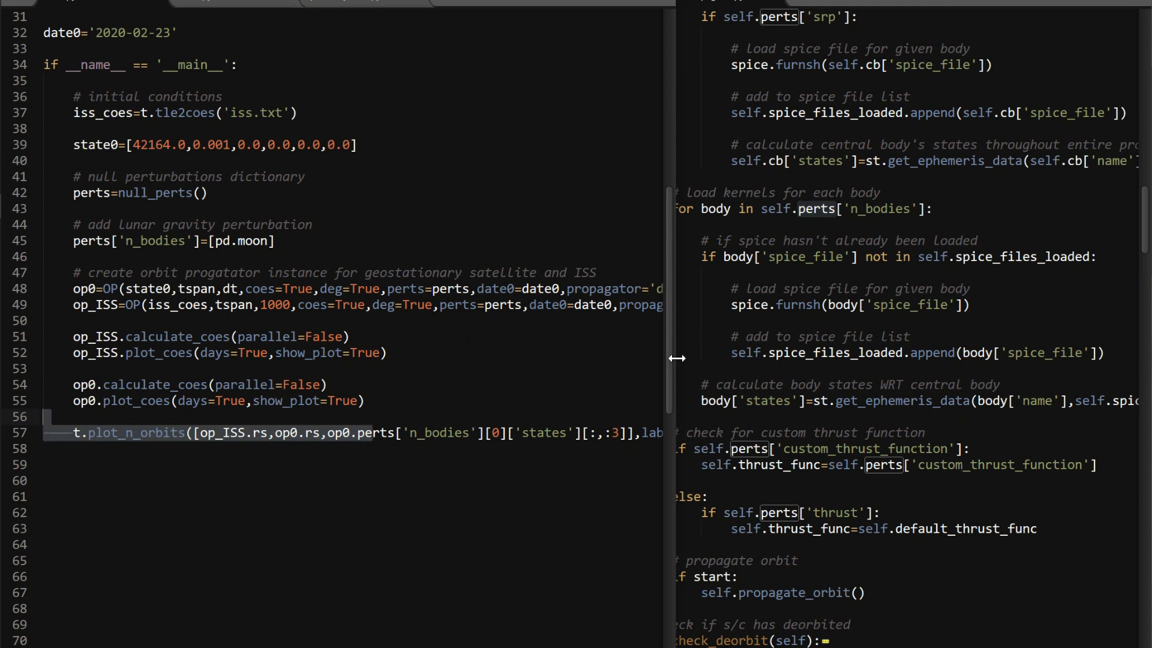
drag(671, 358, 886, 365)
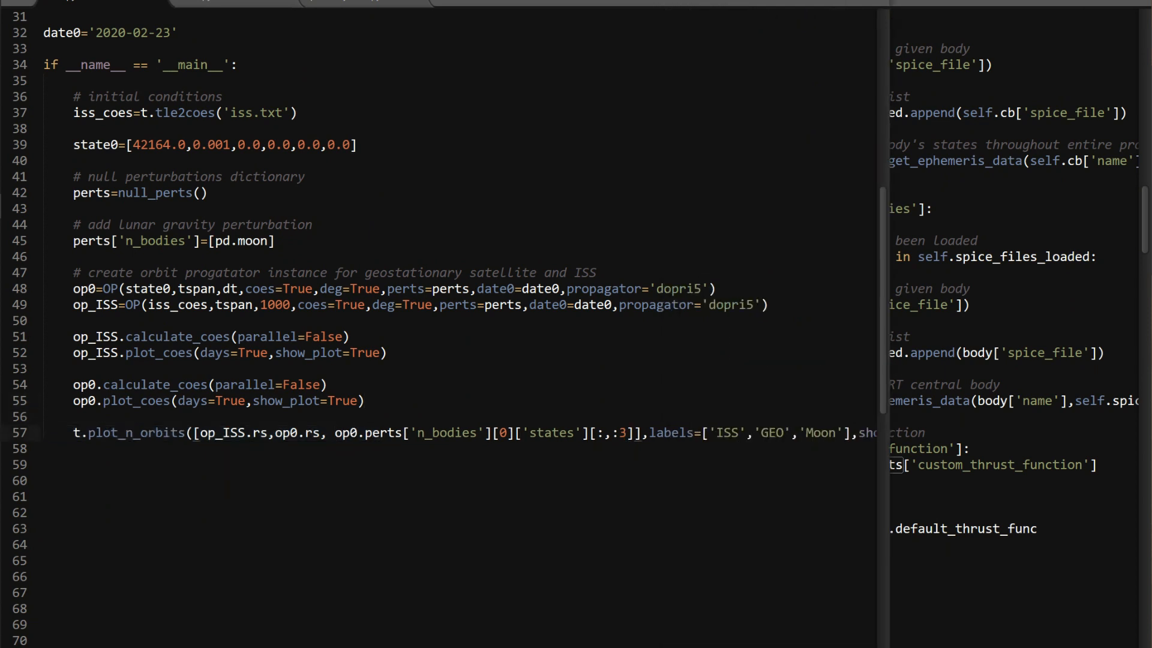
Step: Separate the closing ]] brackets on line 57 and review the pd moon lookup on line 45
key(Left)
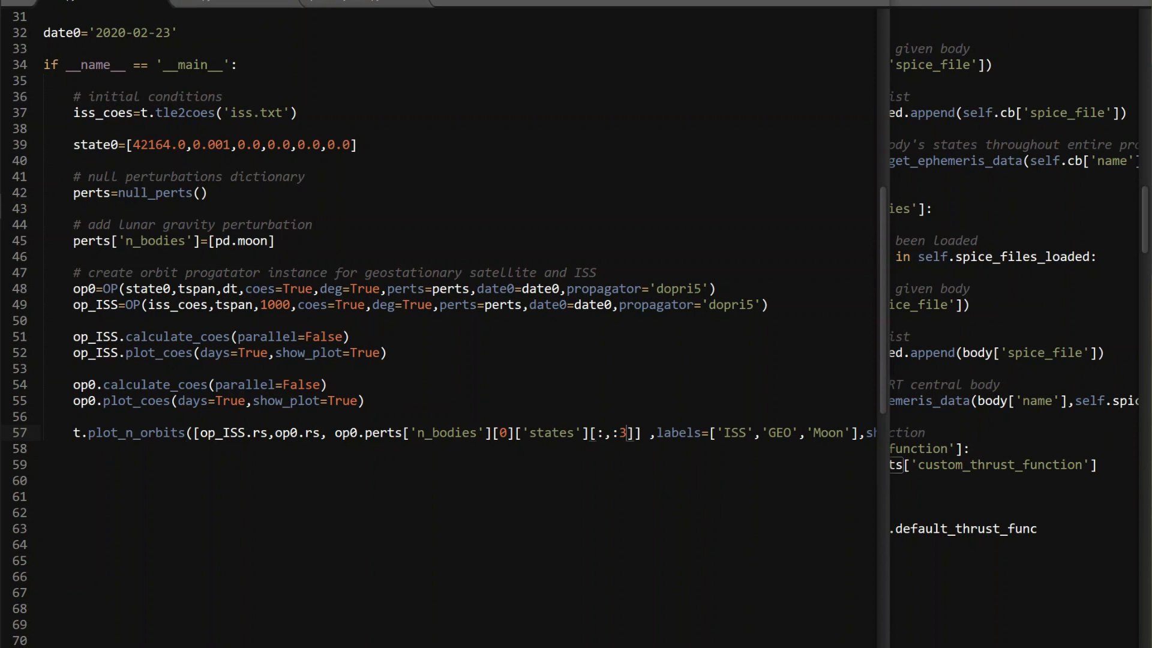
key(Left)
key(Left)
key(Left)
key(ctrl+Left)
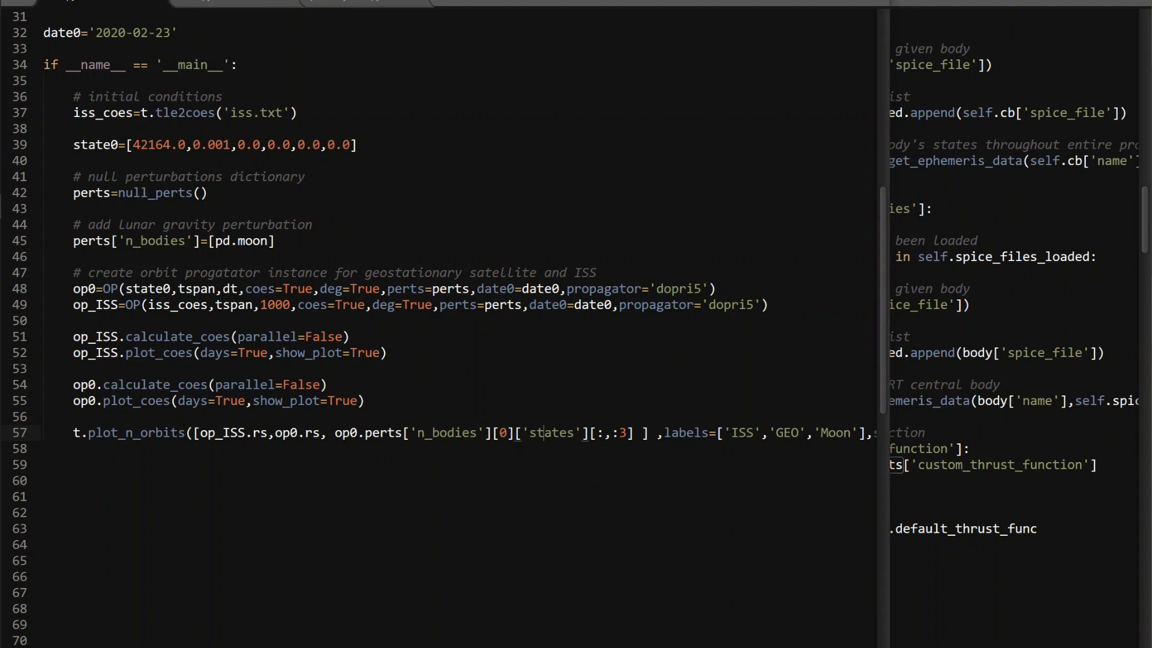
double_click(250, 240)
double_click(222, 241)
Step: Review the Moon states slice on line 57 and remove the extra space after op0.rs,
double_click(539, 433)
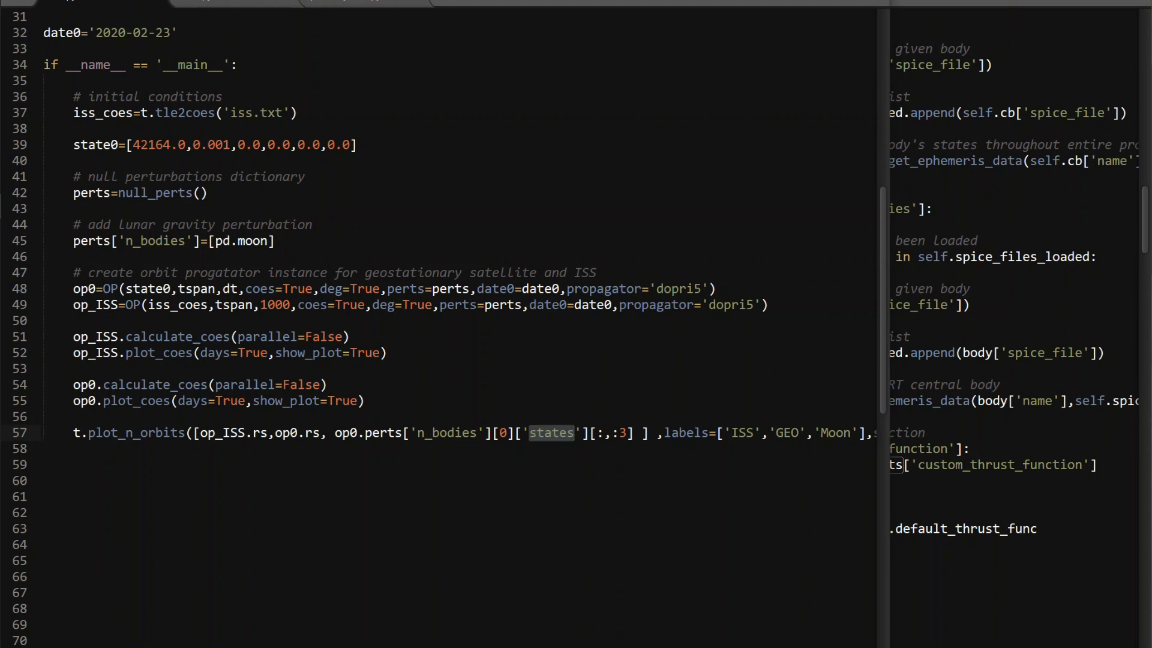
drag(576, 433, 620, 433)
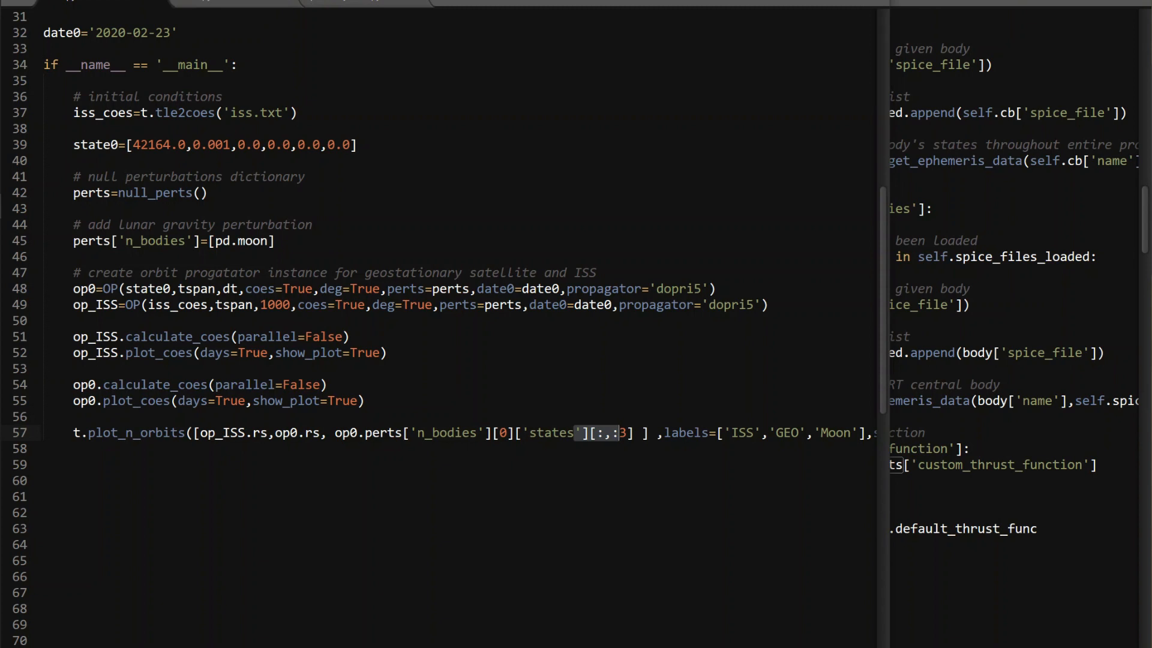
drag(554, 433, 873, 433)
click(338, 433)
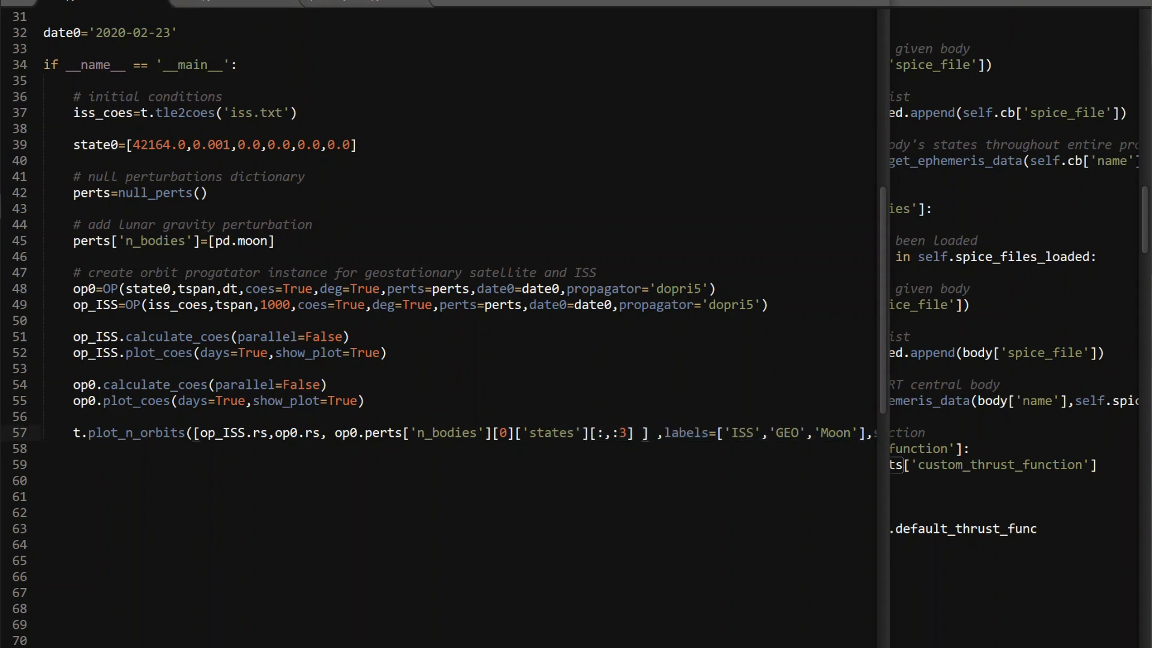
key(BackSpace)
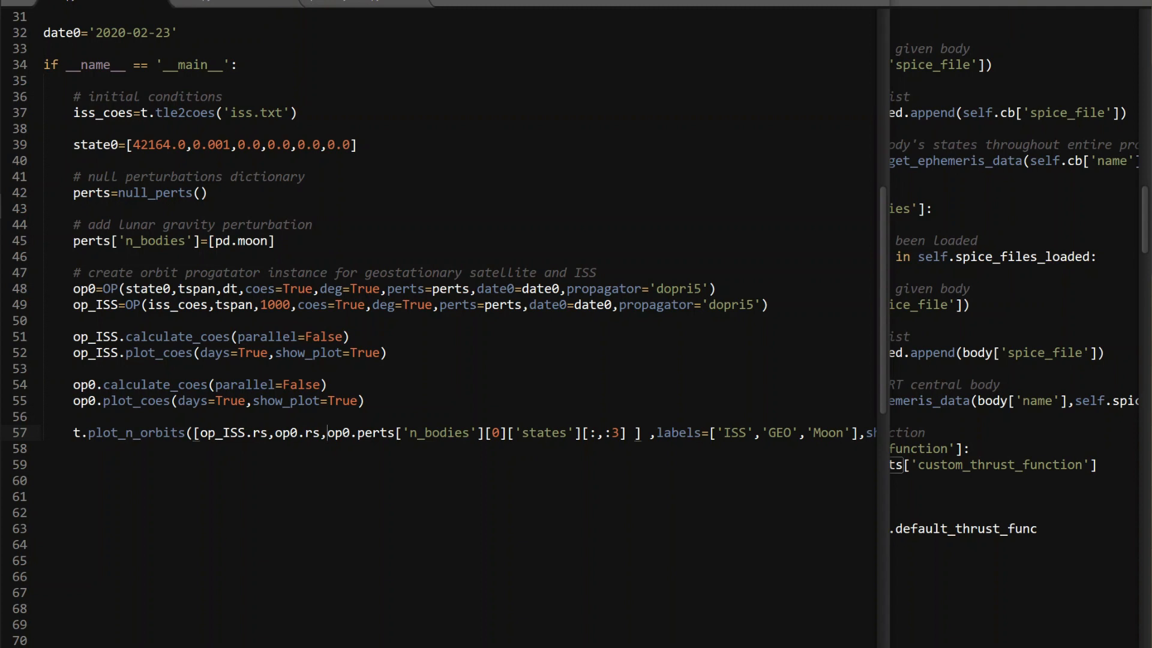
scroll(450, 360, right, 3)
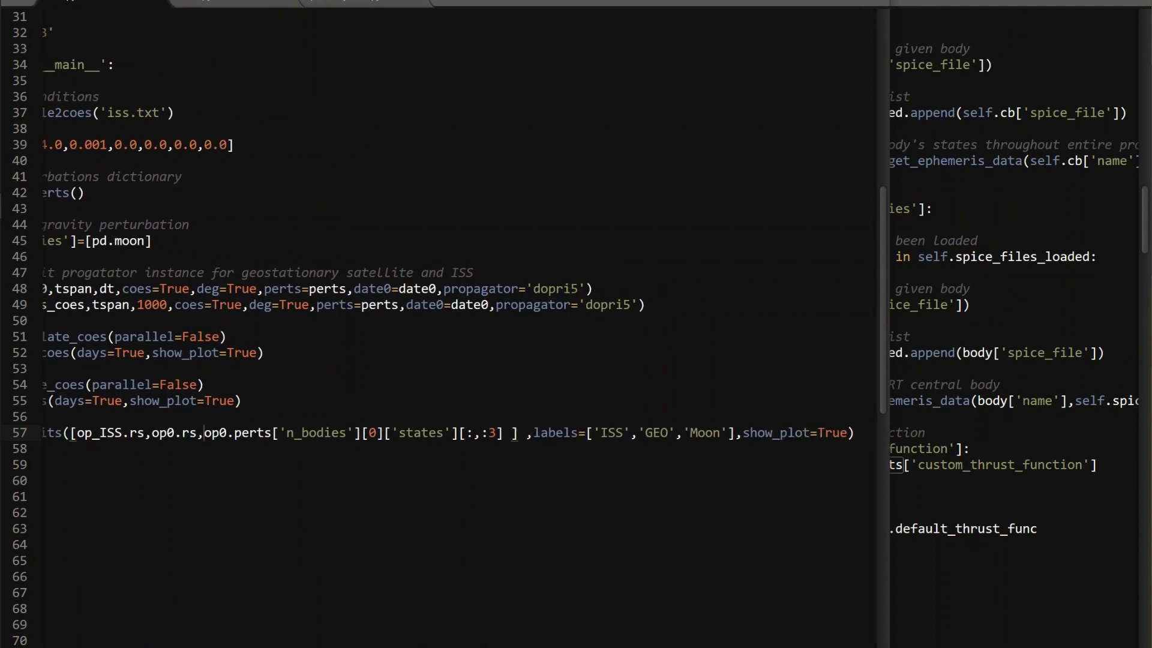
scroll(450, 270, left, 5)
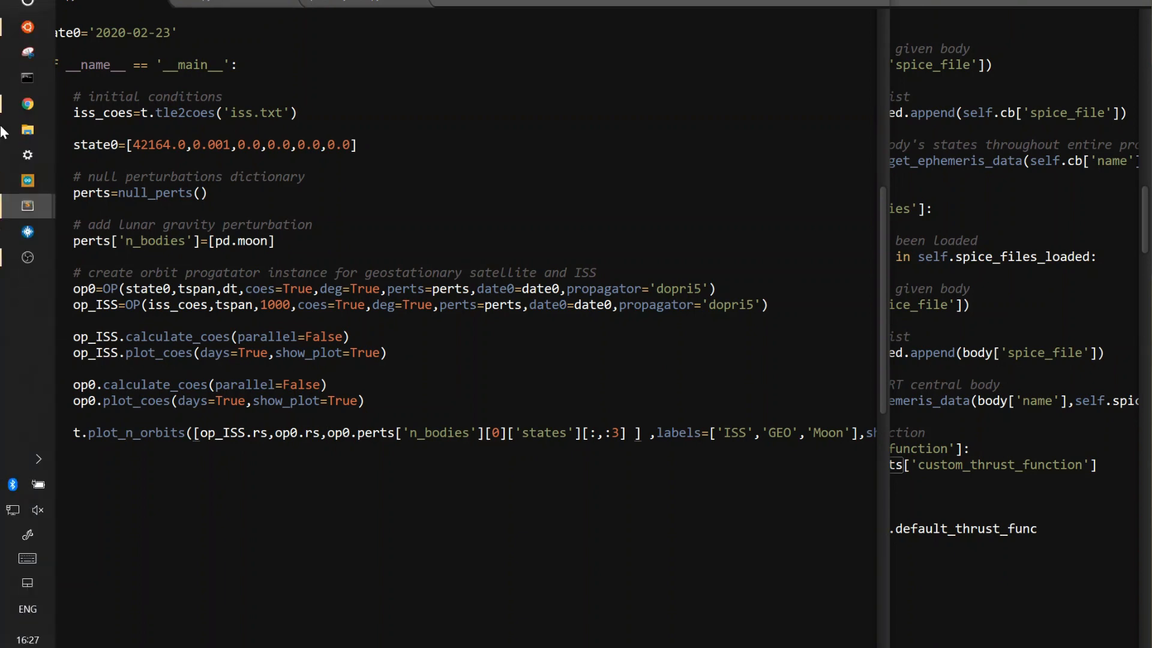
click(28, 206)
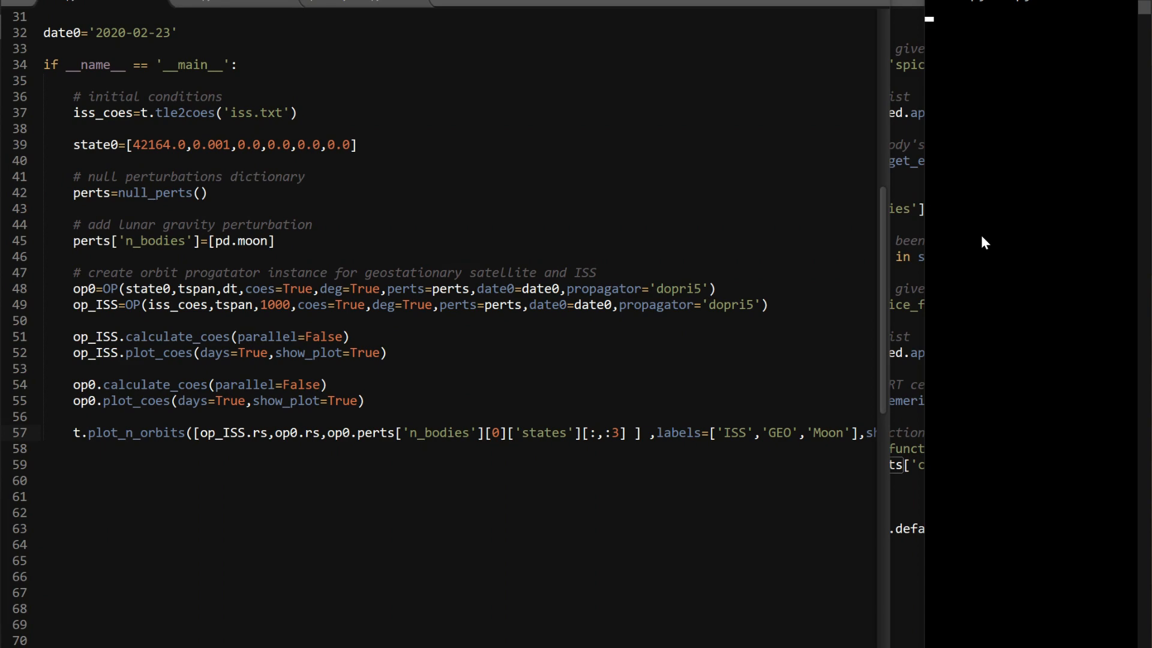
scroll(451, 324, up, 7)
scroll(450, 323, up, 3)
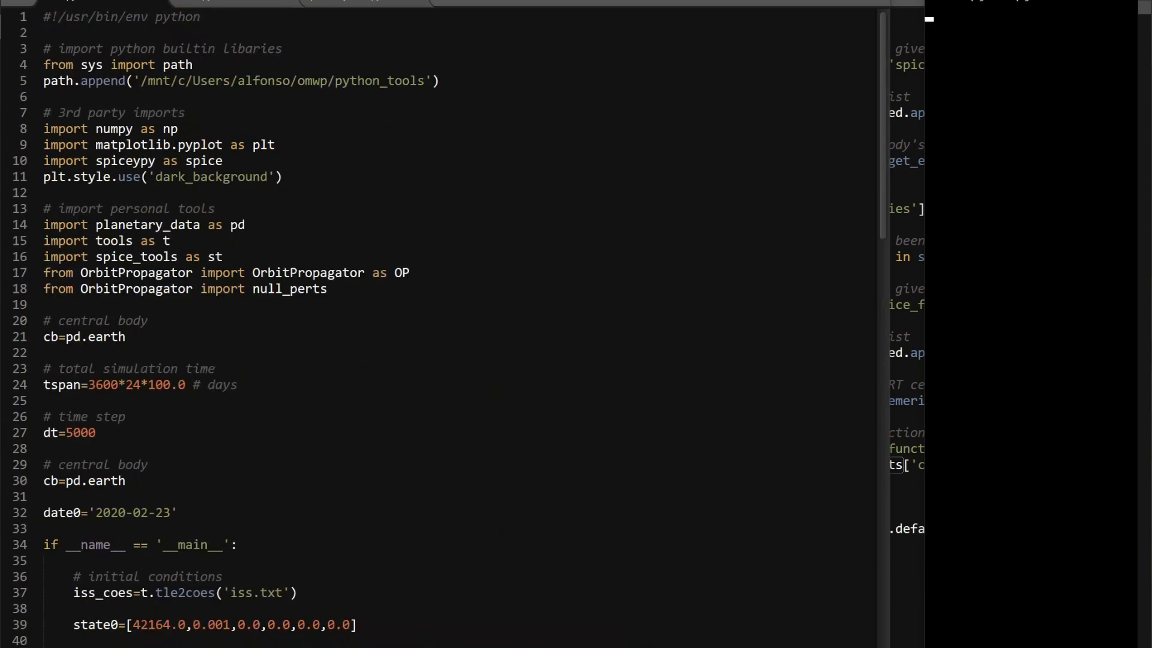
scroll(450, 324, down, 3)
scroll(450, 324, down, 1)
scroll(450, 324, down, 4)
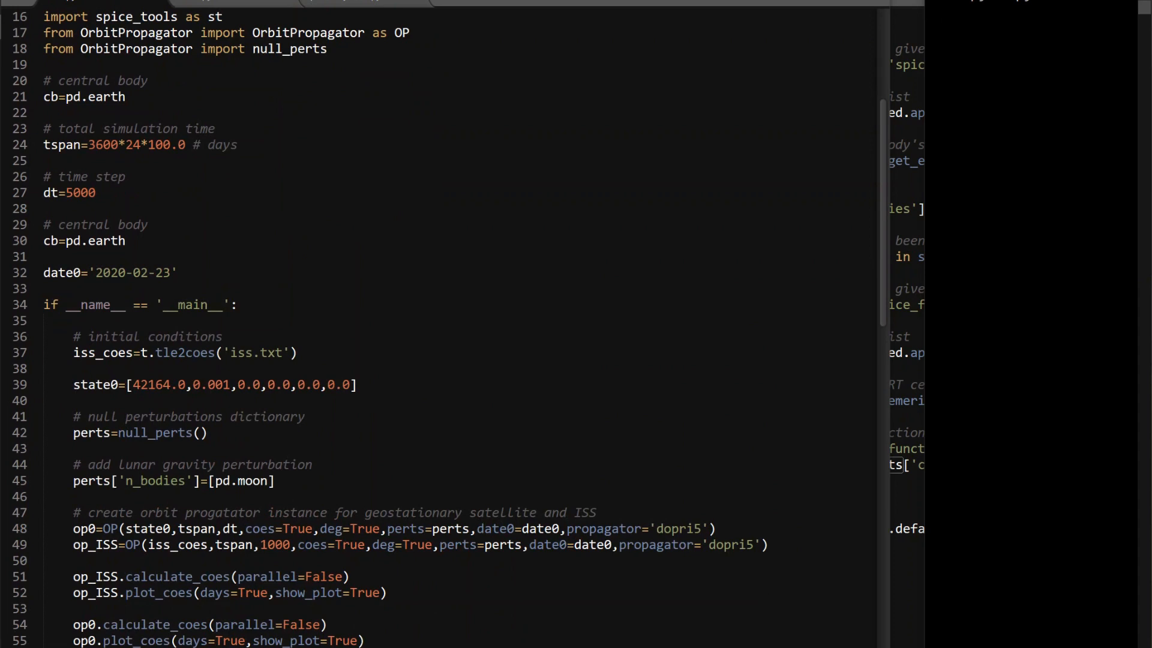
key(Return)
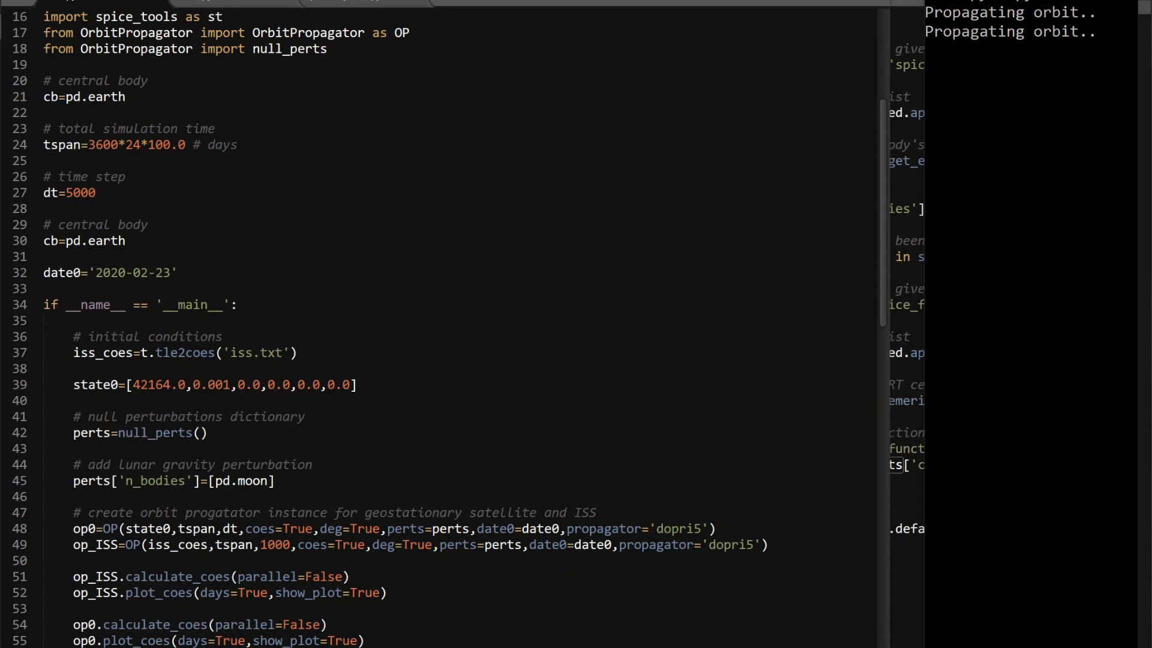
key(ctrl+d)
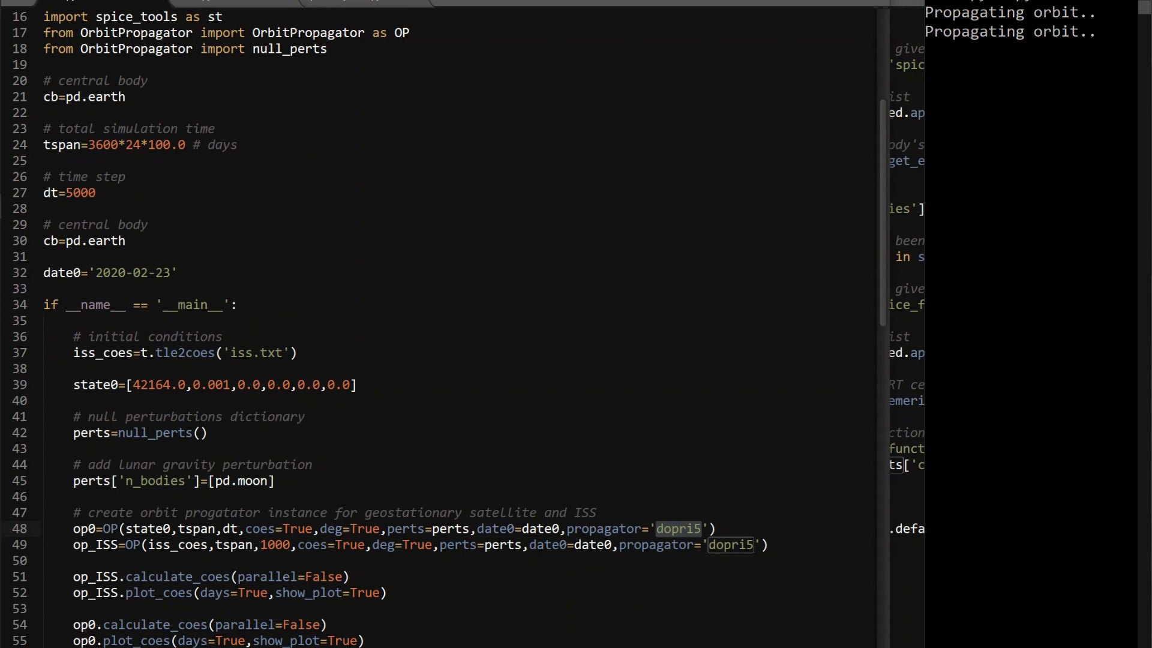
click(44, 400)
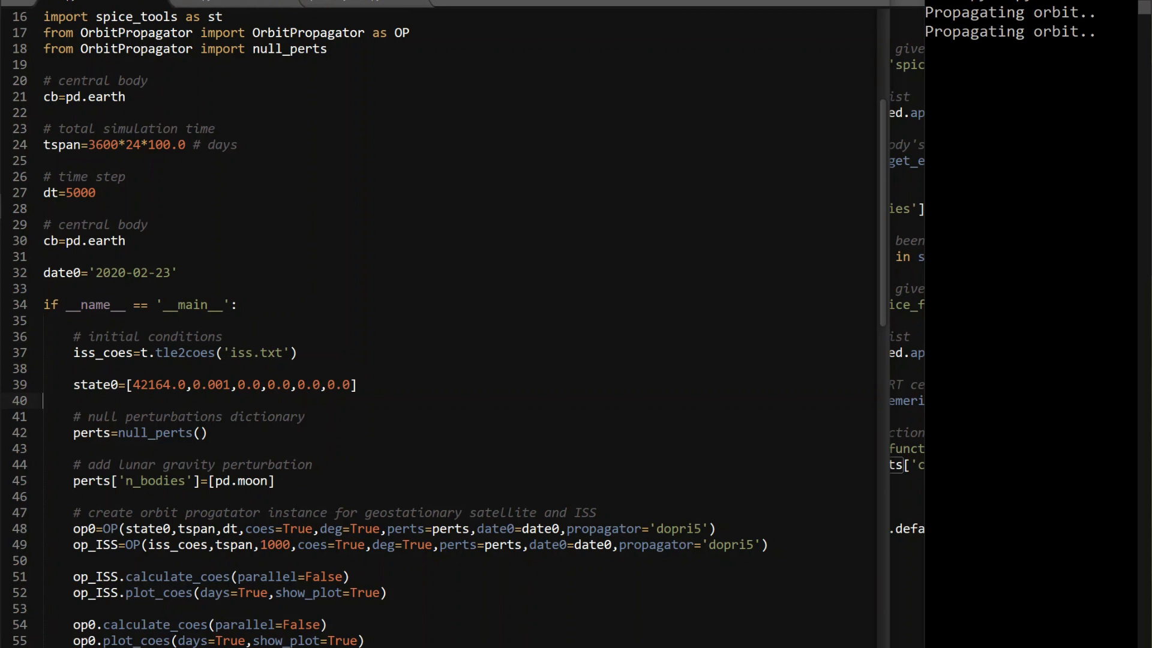
click(976, 70)
double_click(163, 273)
scroll(450, 324, up, 5)
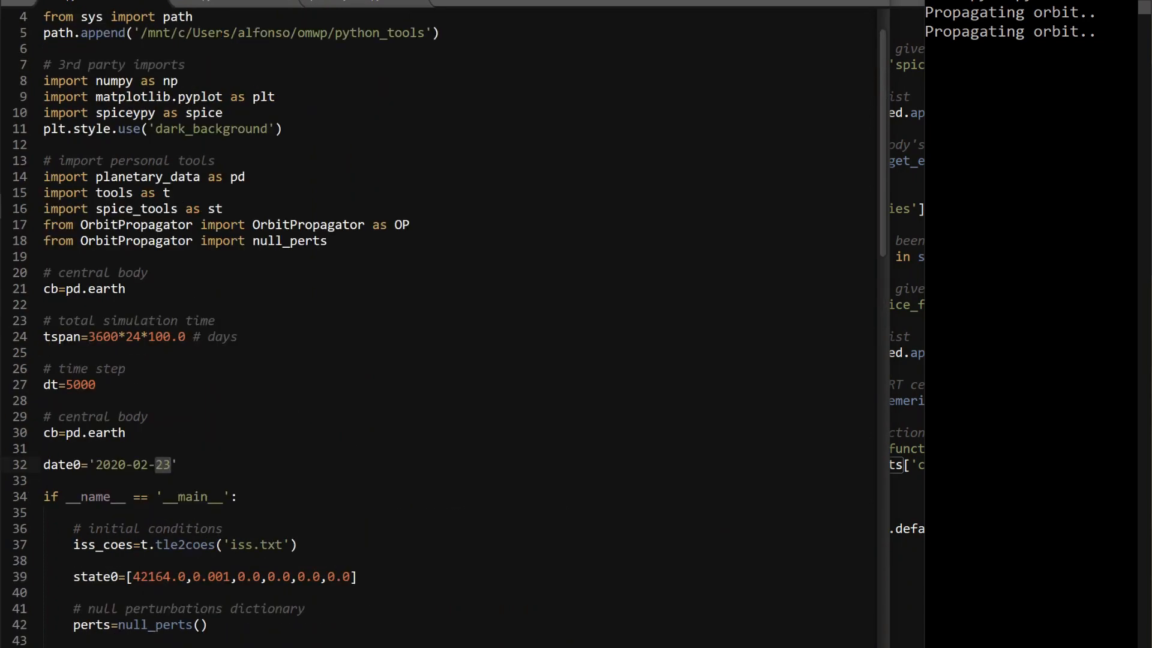
scroll(451, 324, up, 3)
scroll(450, 325, down, 2)
scroll(450, 324, down, 5)
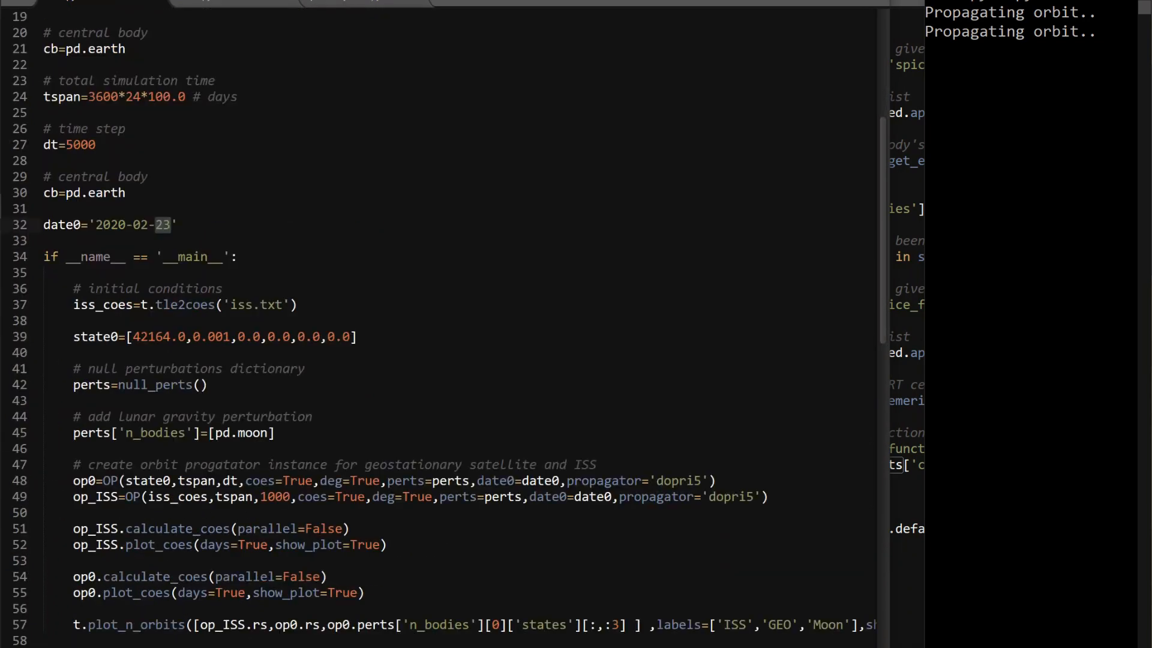
scroll(450, 324, down, 3)
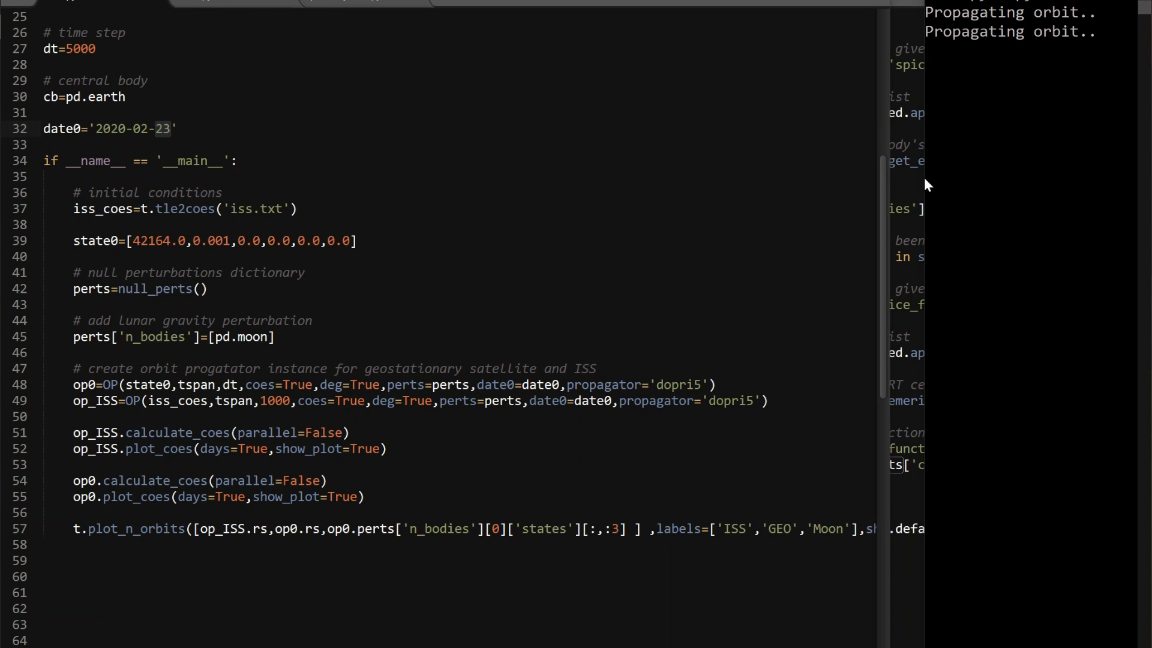
scroll(450, 324, up, 3)
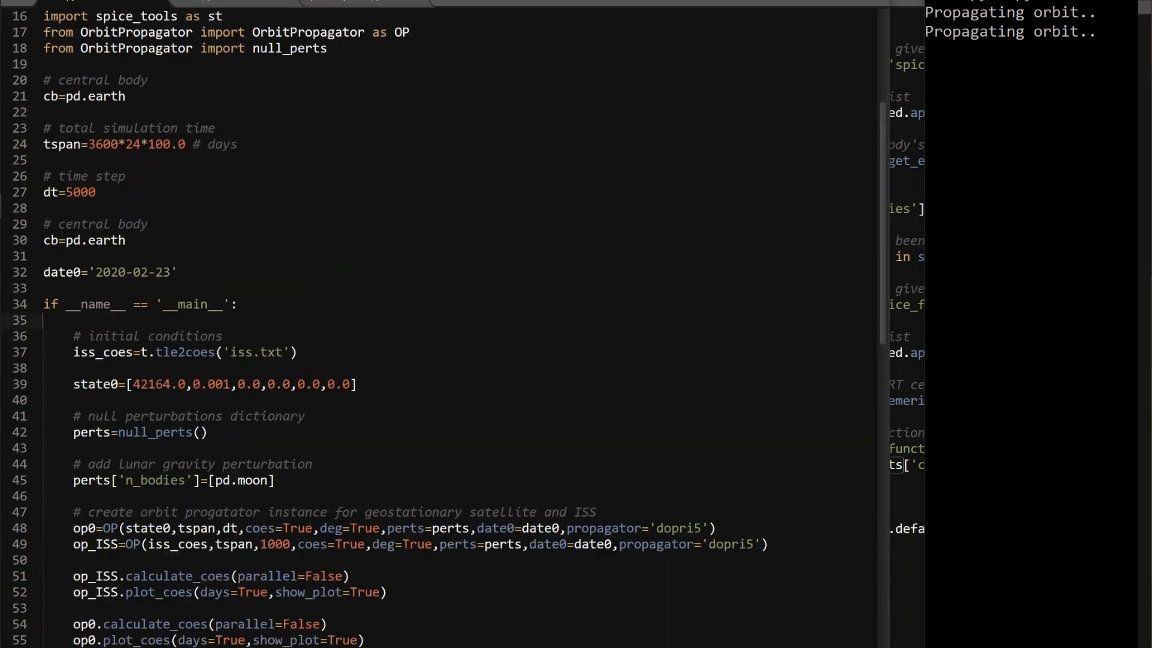
scroll(451, 324, up, 2)
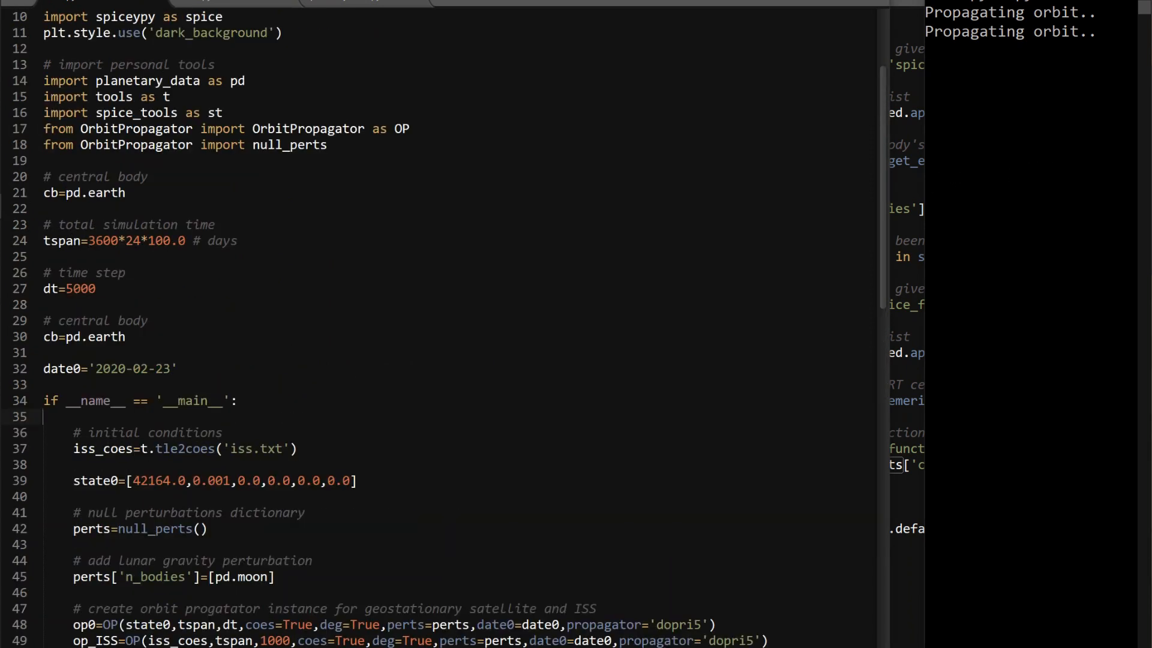
Step: Interrupt the running propagation with Ctrl+C, leaving a KeyboardInterrupt traceback
key(ctrl+c)
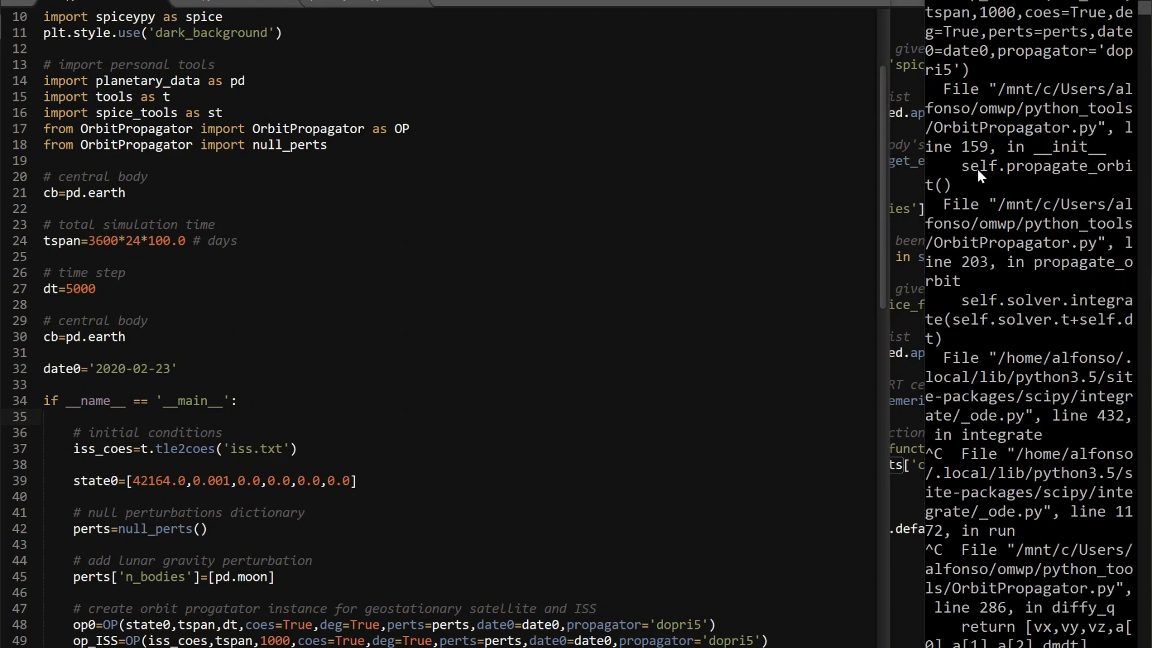
Step: Send Ctrl+C again to make sure the propagation is stopped before retyping python3 v18.py
key(ctrl+c)
key(ctrl+c)
key(ctrl+c)
key(ctrl+c)
key(ctrl+c)
text(python3)
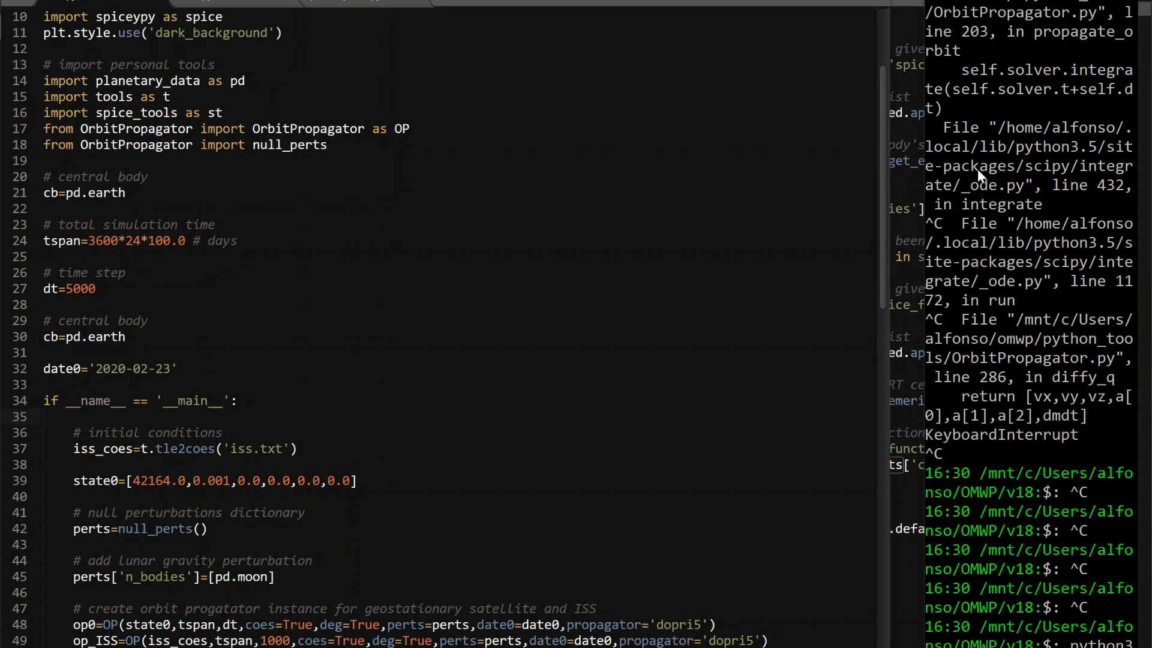
text( v18.py)
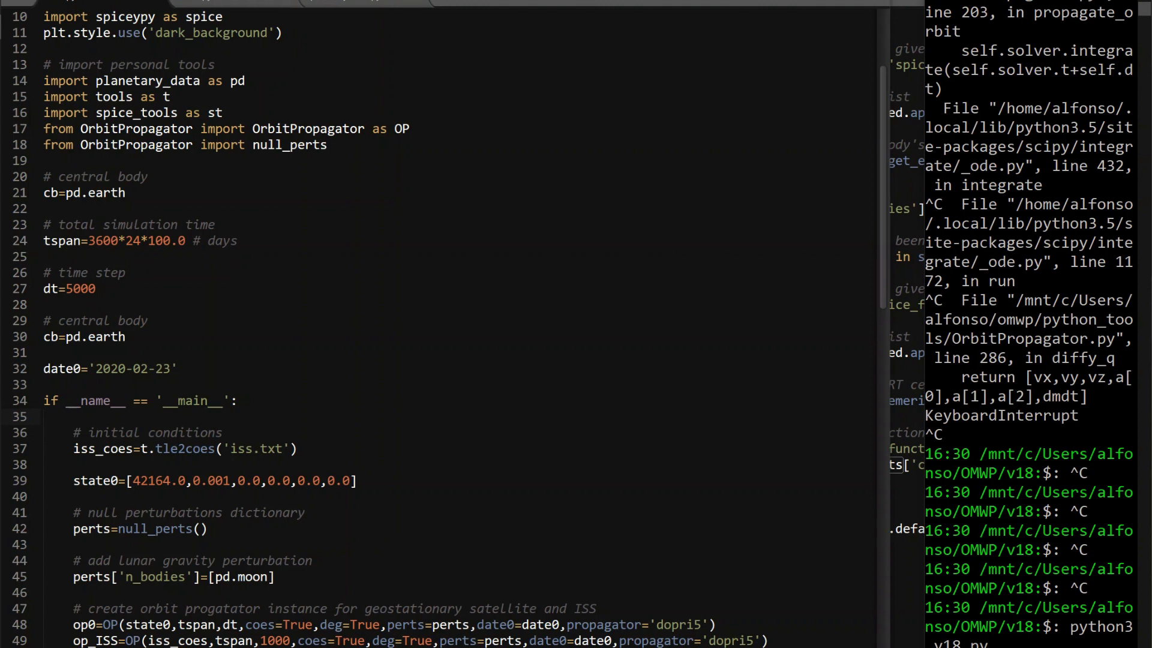
Step: Run python3 v18.py again and select the dt value 5000 in the editor
key(Return)
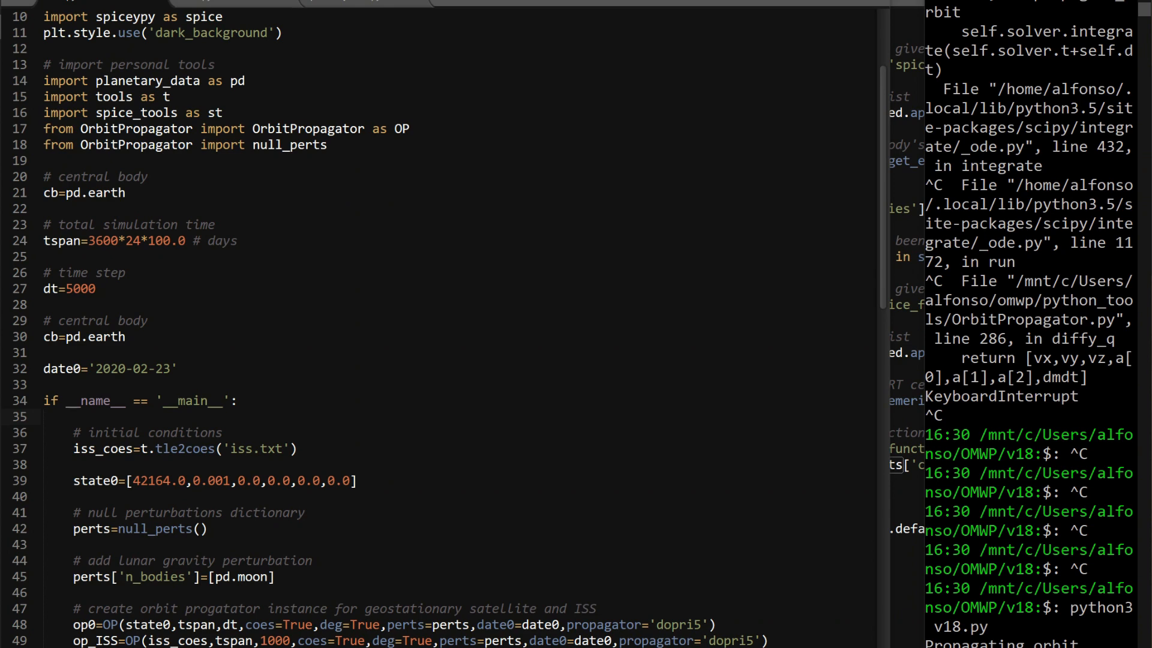
scroll(449, 324, down, 2)
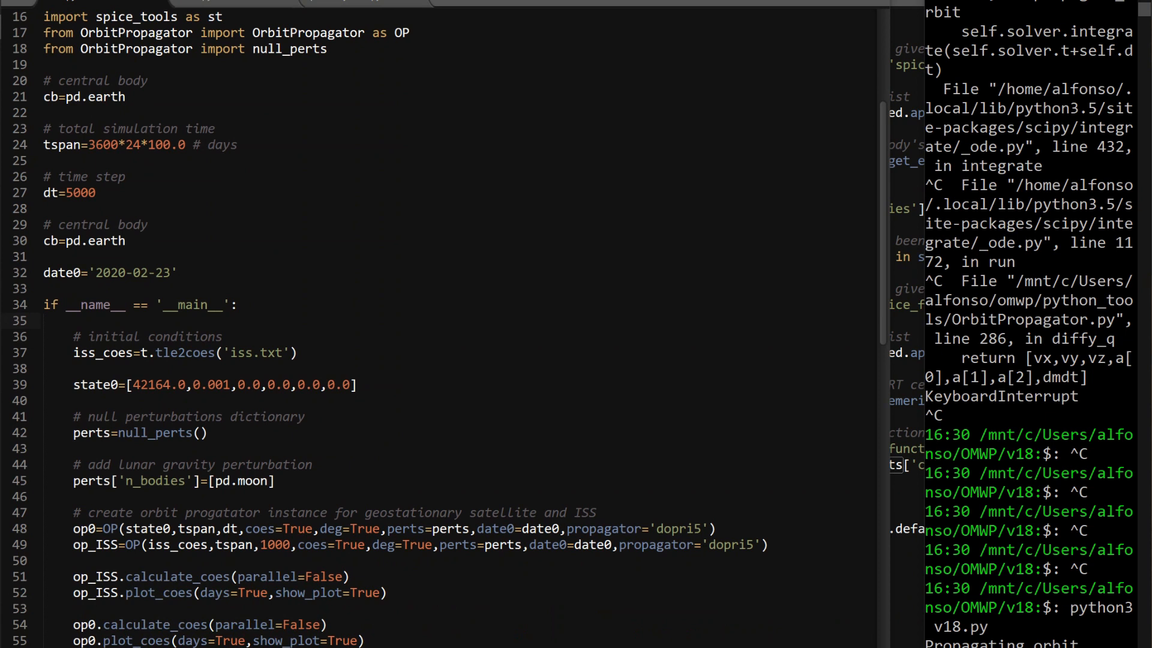
double_click(83, 193)
scroll(316, 189, down, 5)
scroll(316, 187, up, 2)
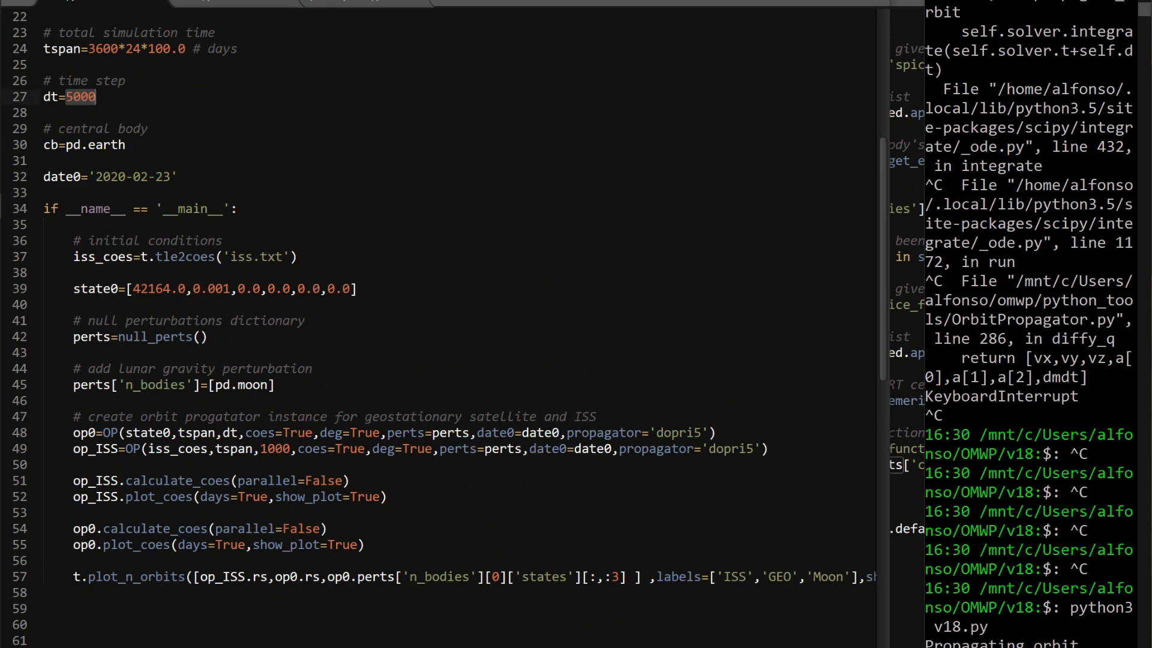
Step: Switch between the OrbitPropagator.py window and the terminal output
key(alt+Tab)
key(Tab)
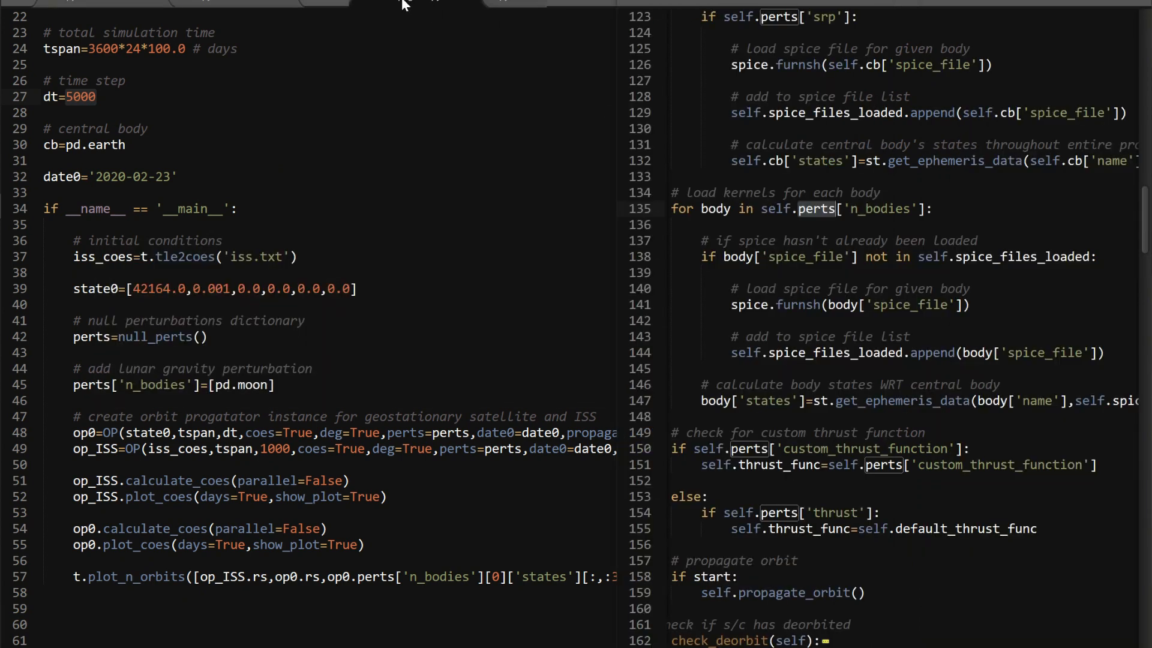
key(alt+Tab)
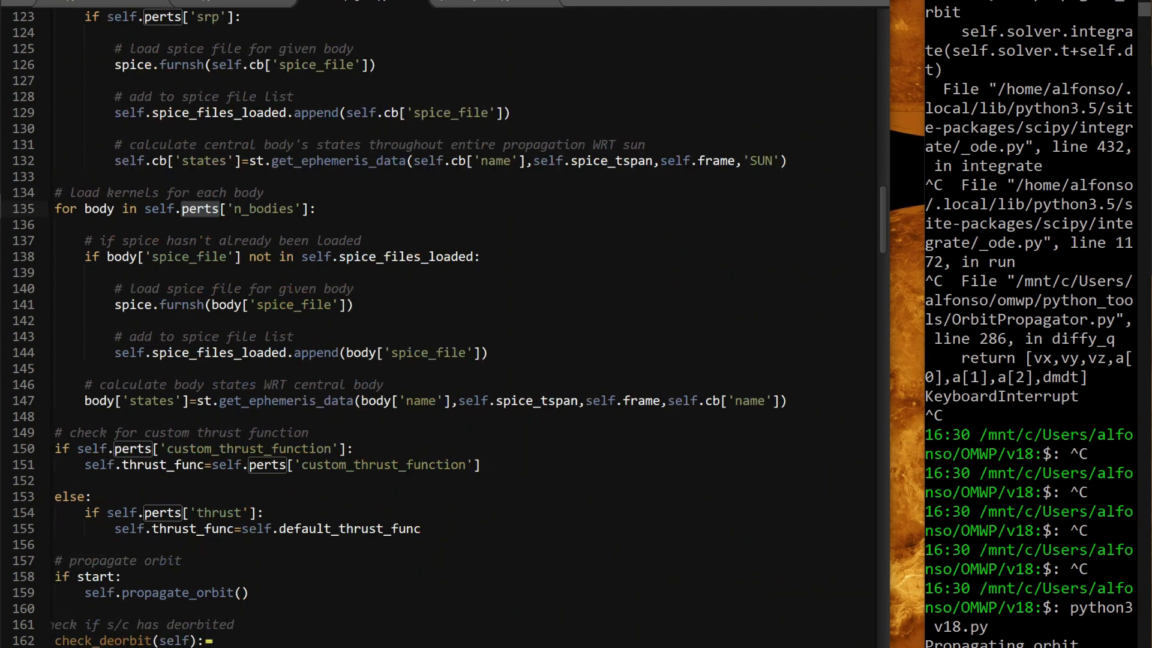
scroll(432, 324, up, 5)
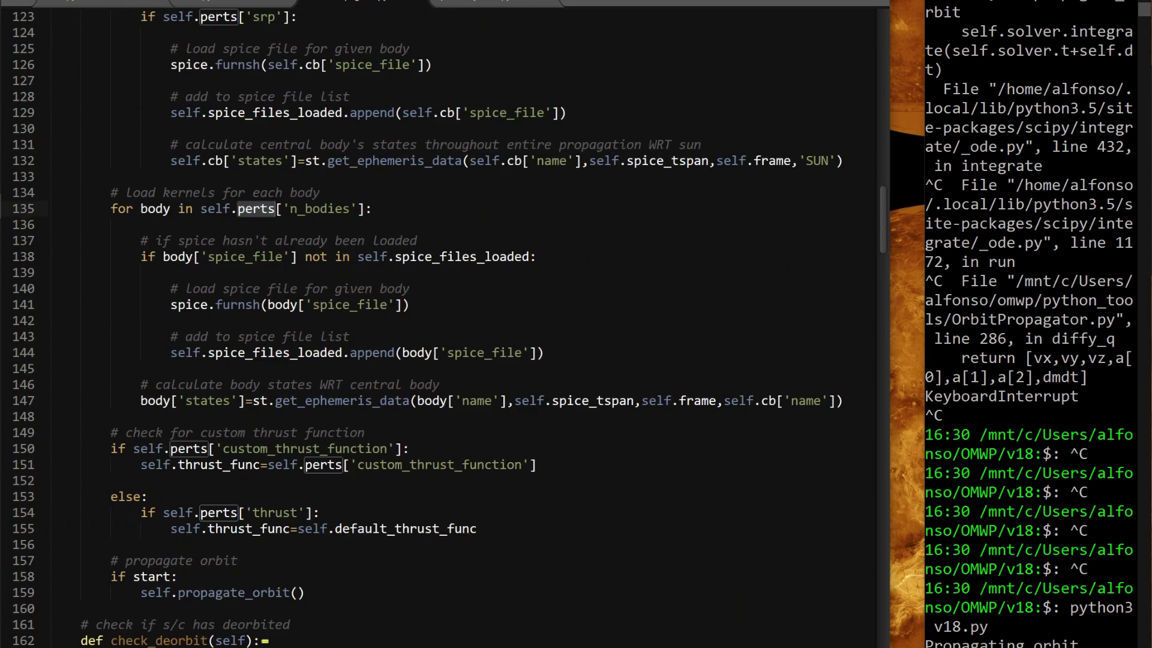
scroll(433, 324, down, 3)
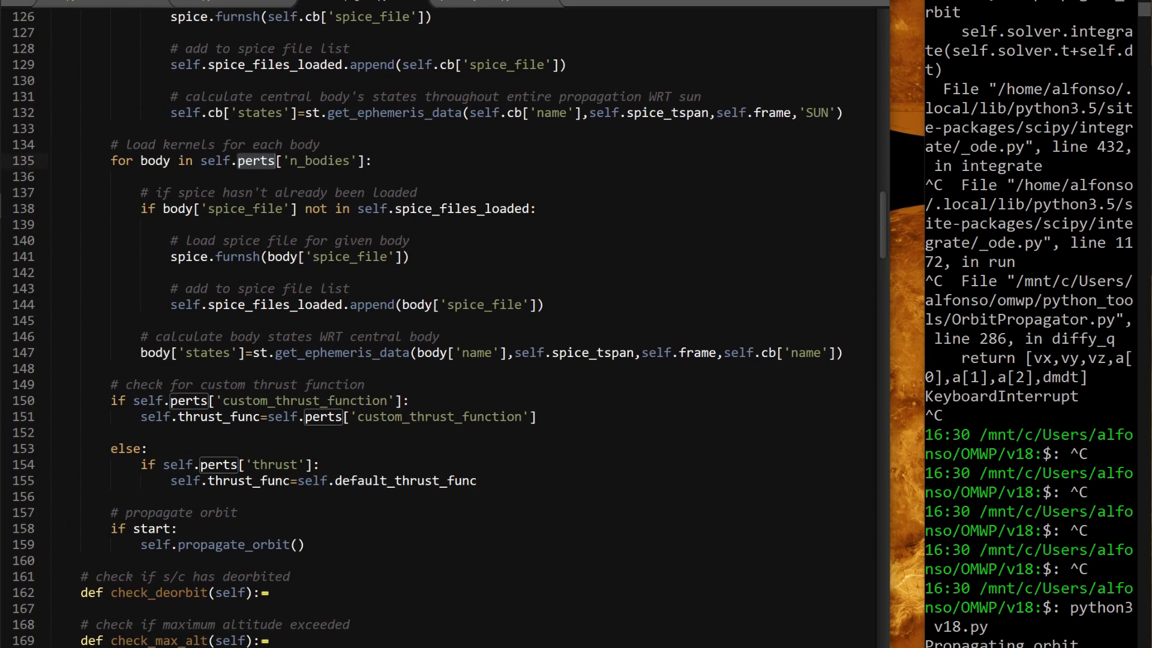
scroll(433, 324, down, 4)
scroll(432, 323, down, 3)
scroll(432, 323, down, 4)
scroll(433, 325, down, 2)
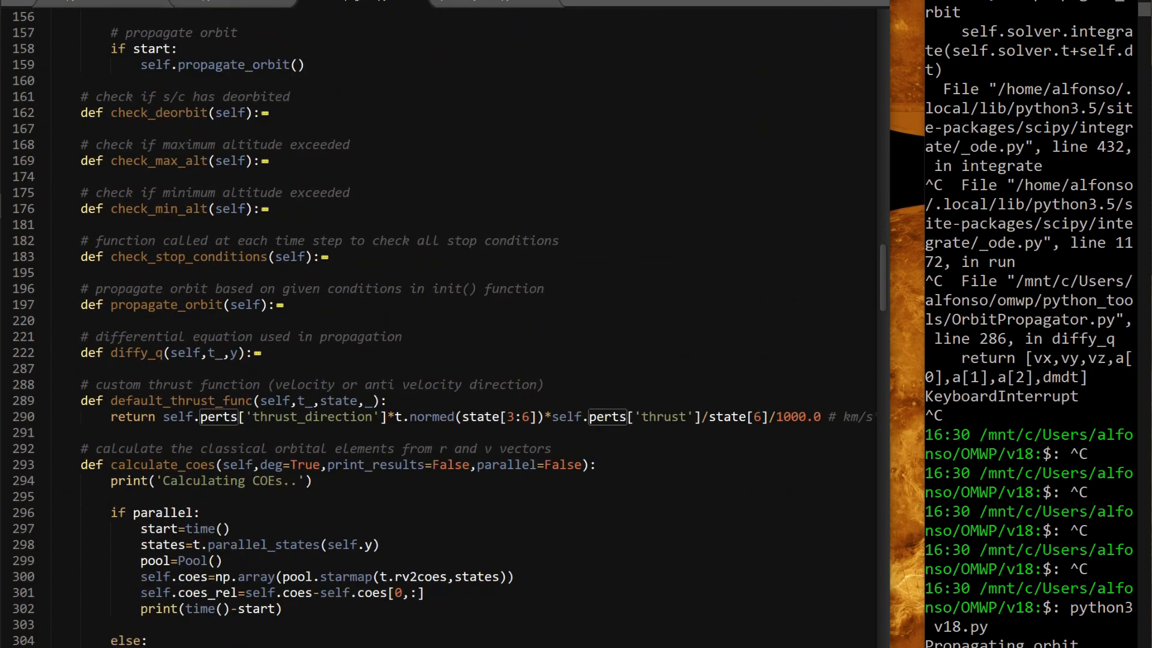
scroll(44, 281, down, 6)
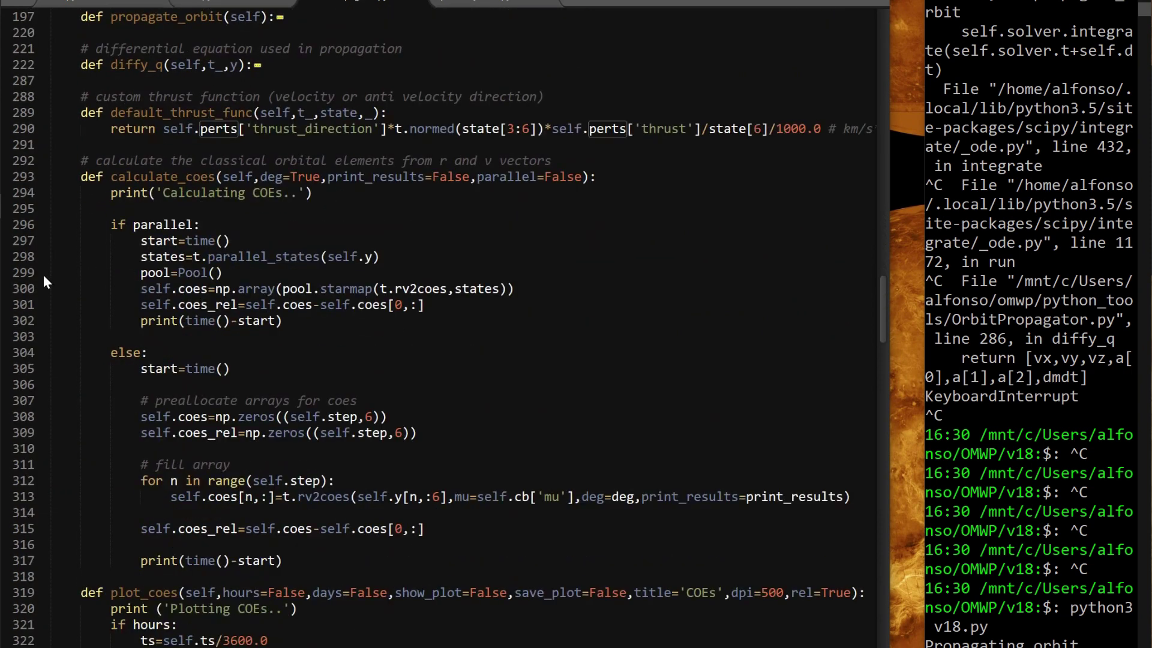
Step: Fold and unfold calculate_coes, then place the caret on its coes_rel line
click(40, 176)
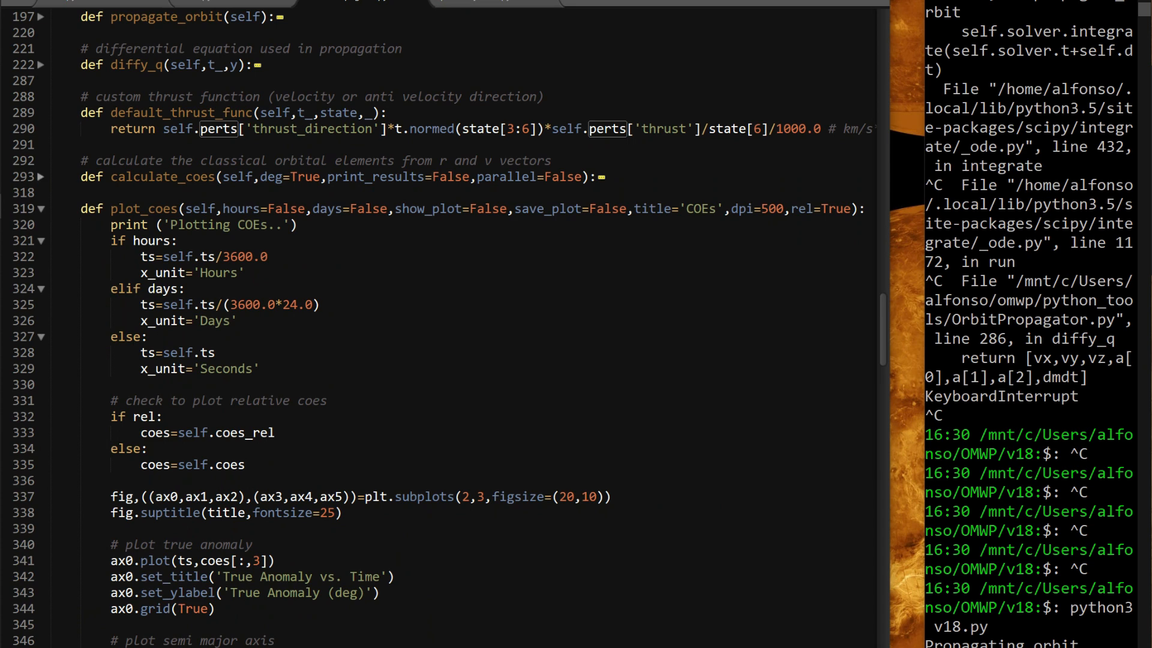
click(40, 176)
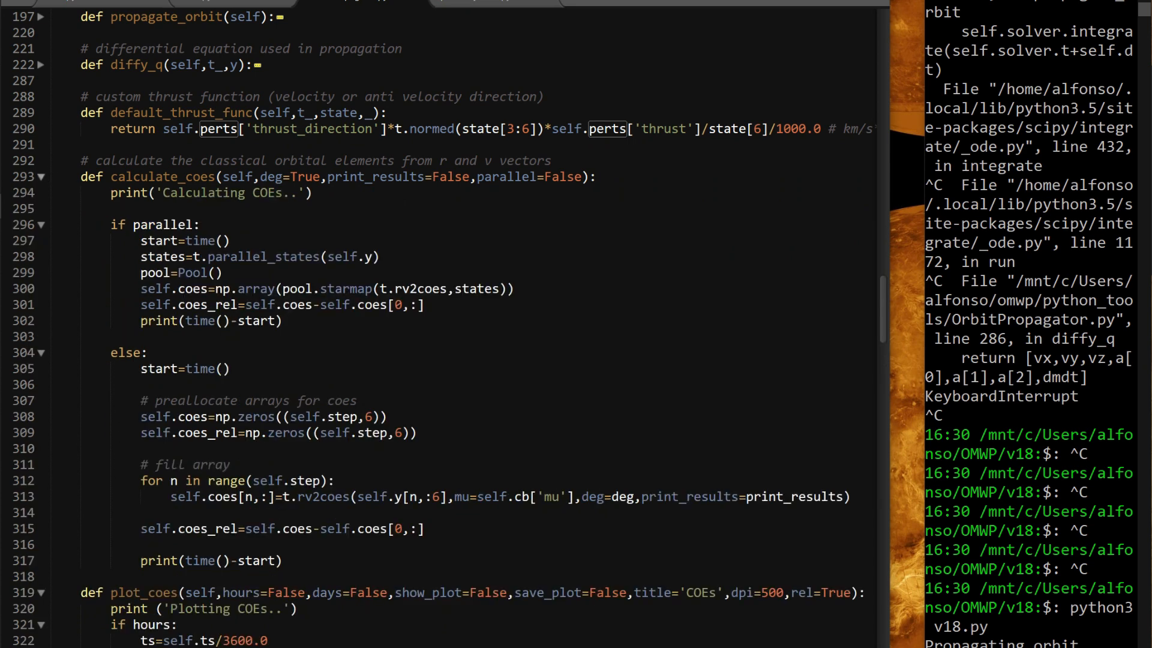
scroll(432, 324, down, 2)
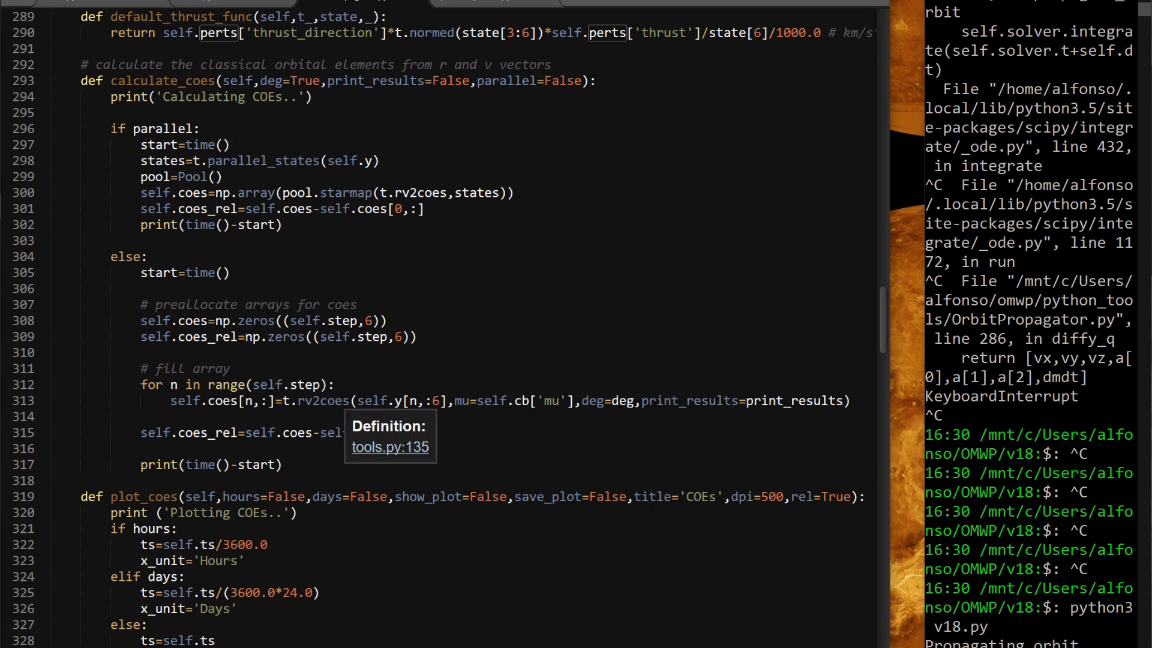
click(450, 416)
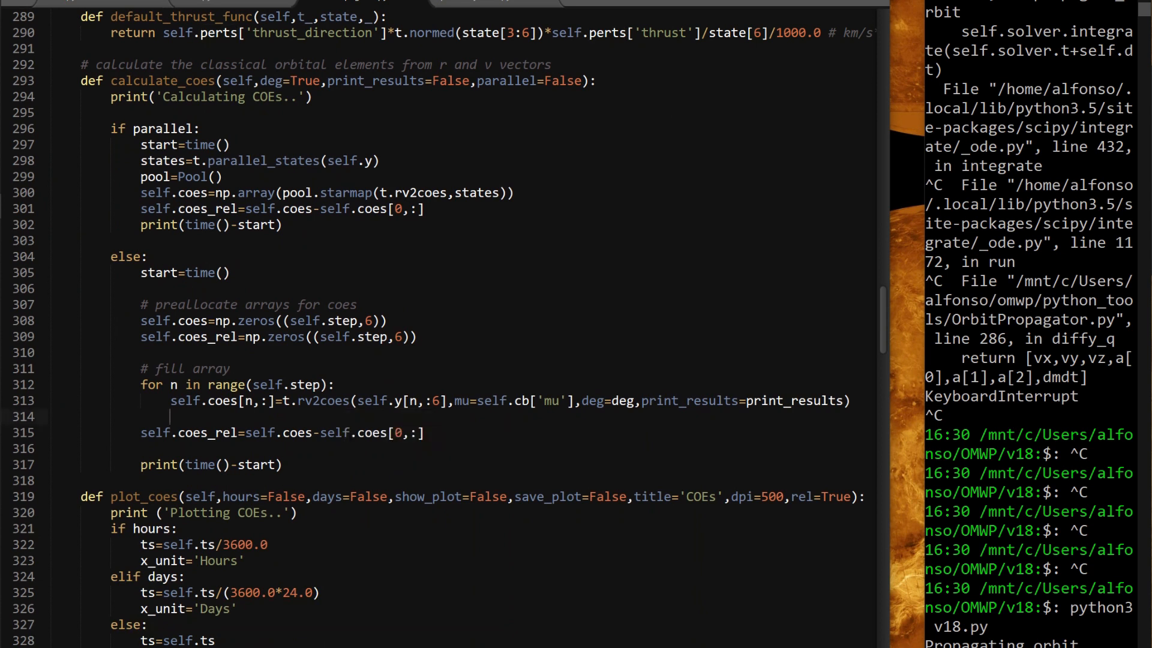
click(290, 433)
double_click(207, 433)
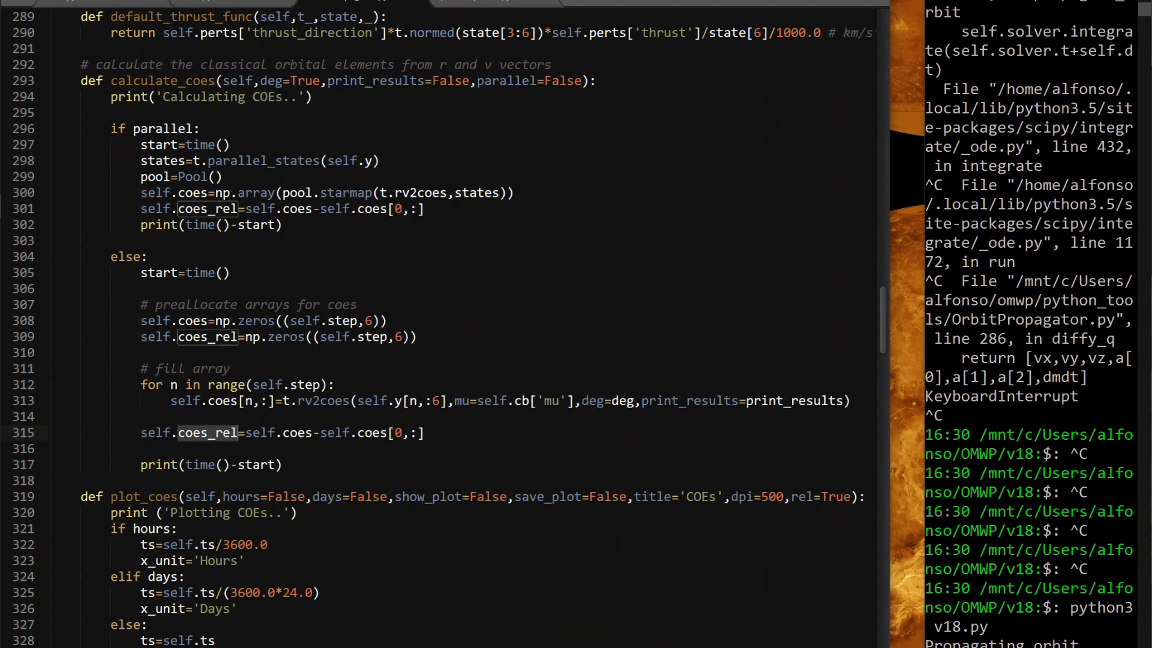
scroll(450, 360, down, 2)
scroll(450, 360, down, 2)
scroll(450, 360, down, 2)
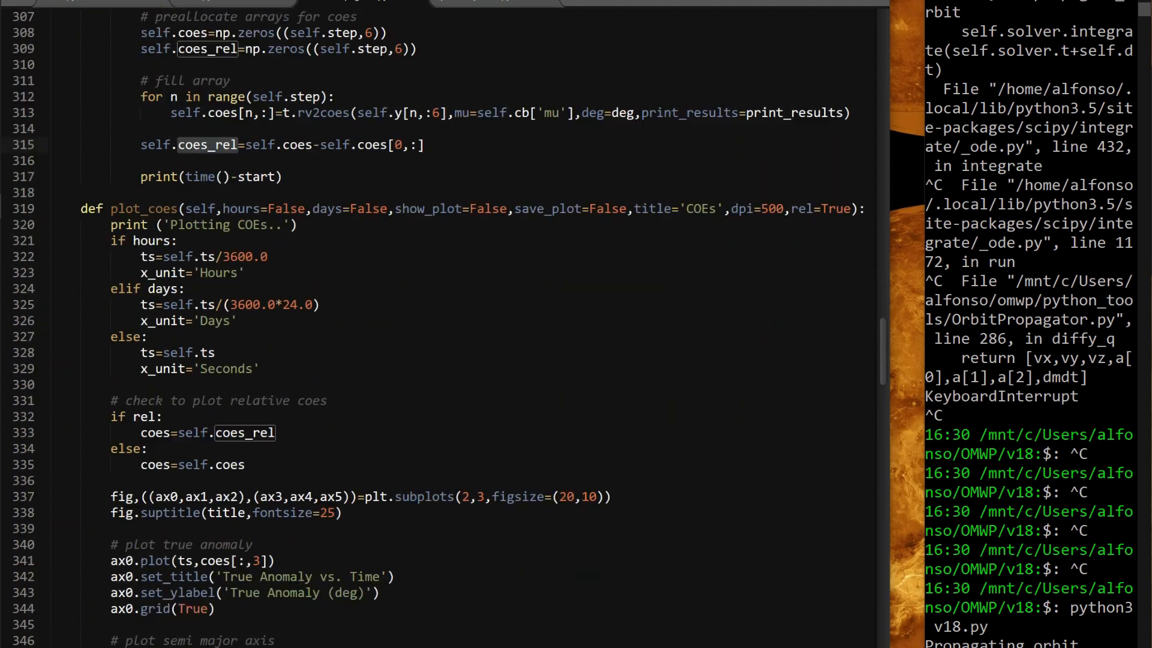
double_click(802, 208)
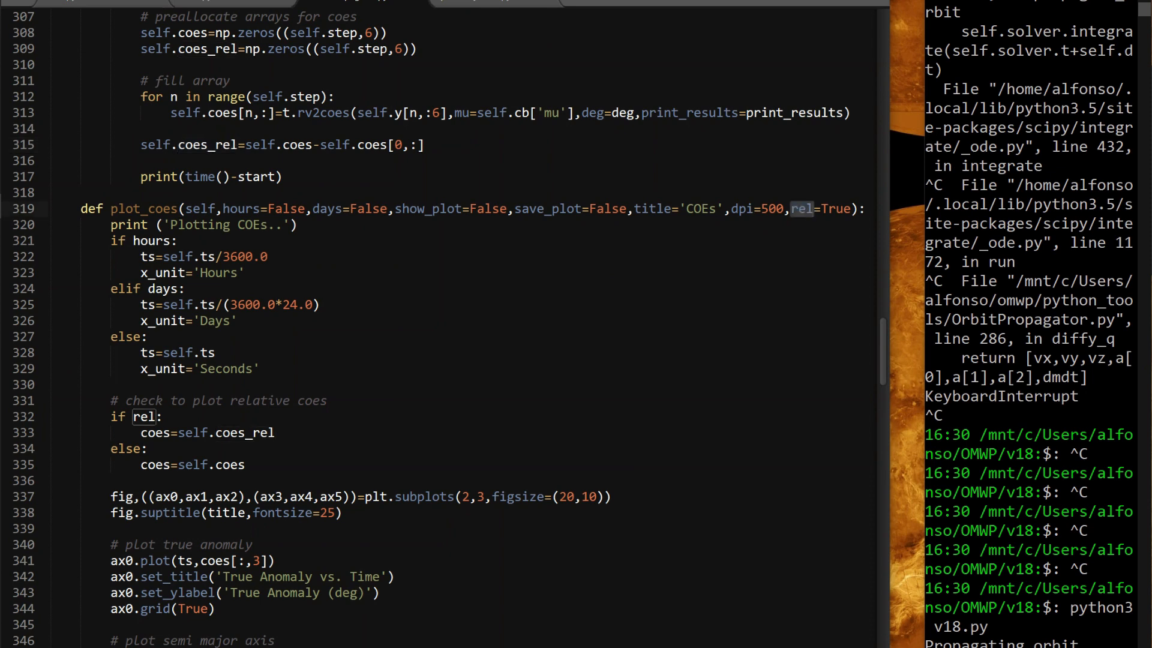
scroll(450, 360, down, 1)
scroll(451, 360, down, 1)
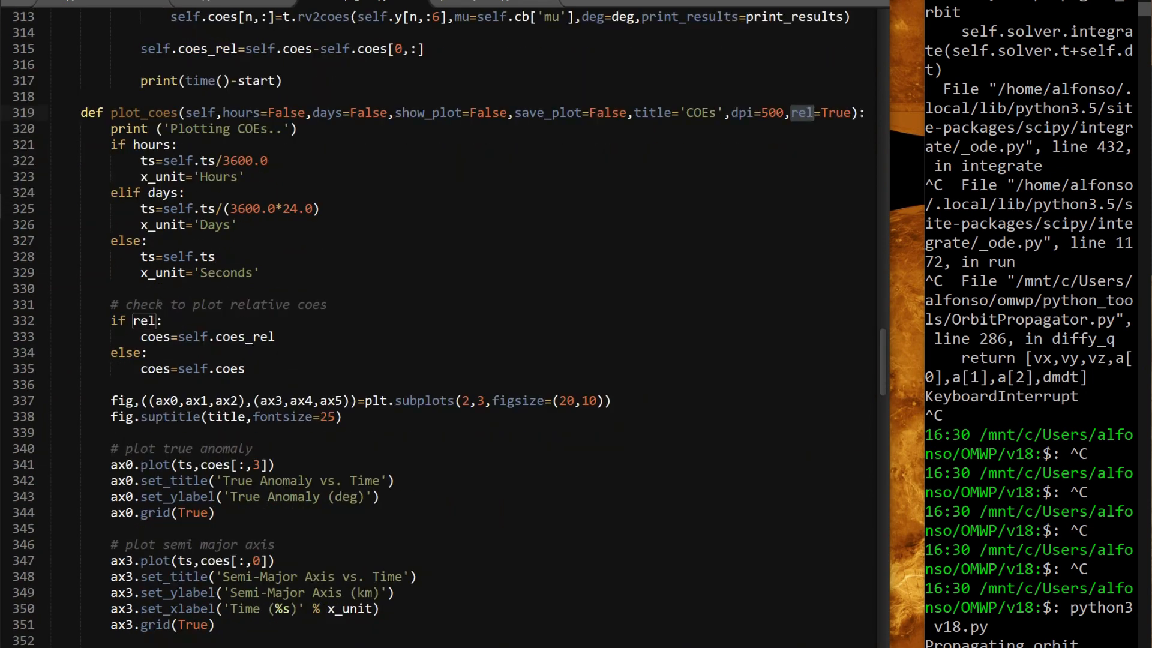
double_click(260, 339)
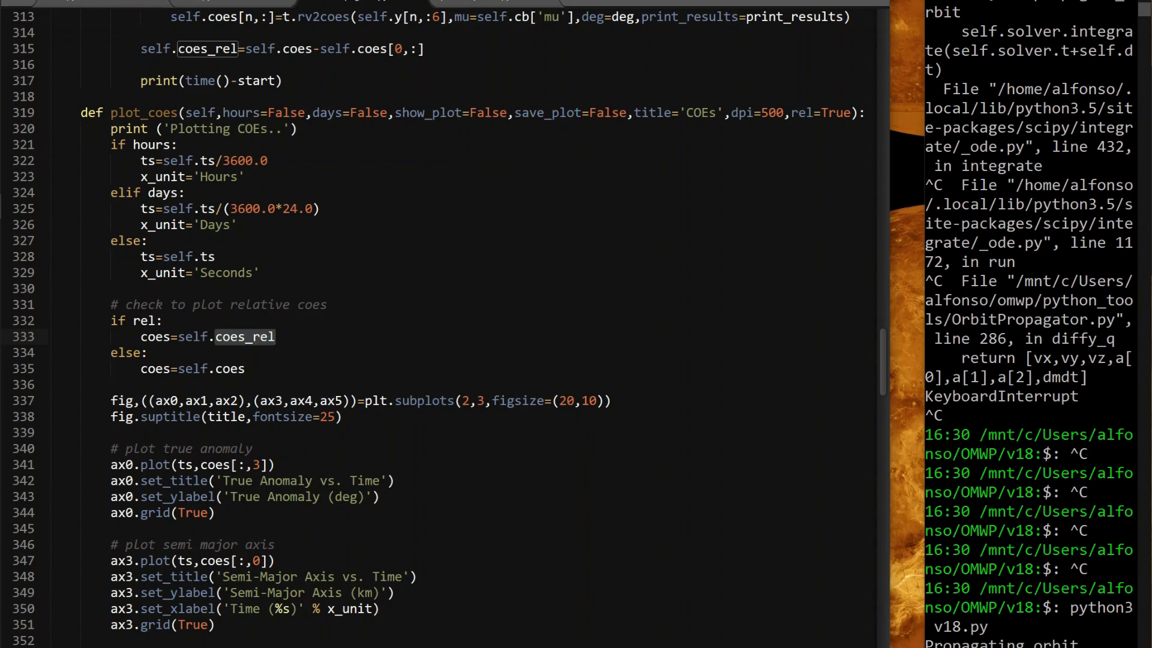
scroll(450, 360, up, 2)
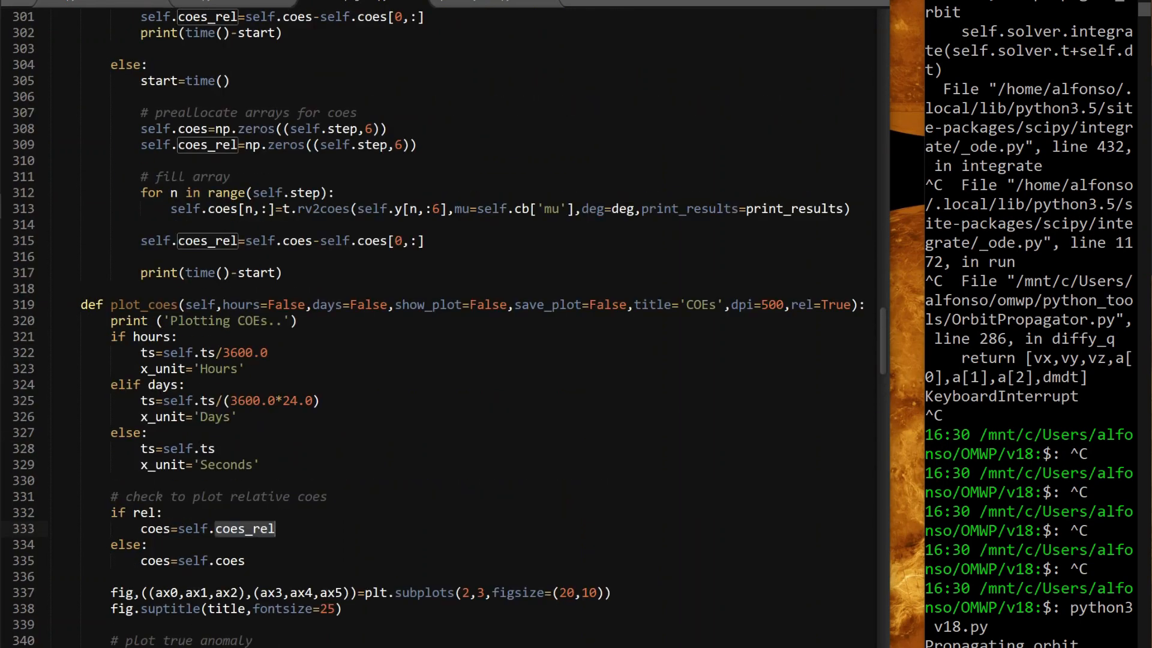
scroll(451, 360, down, 4)
scroll(450, 360, down, 4)
scroll(451, 360, down, 4)
scroll(450, 360, down, 4)
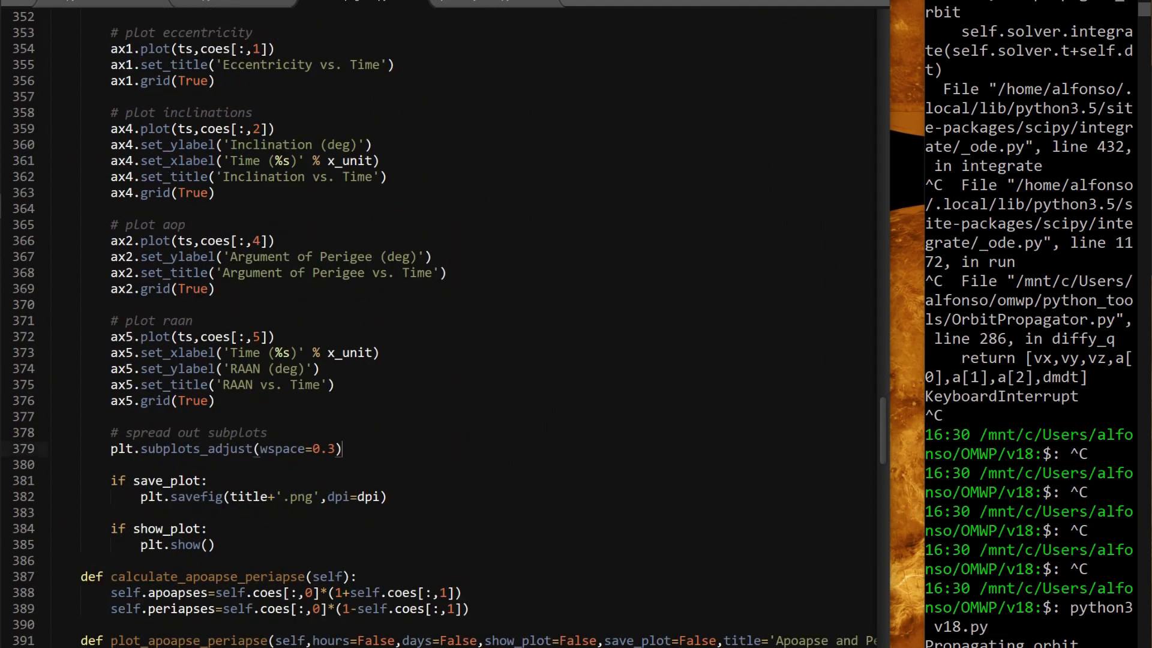
drag(342, 448, 268, 430)
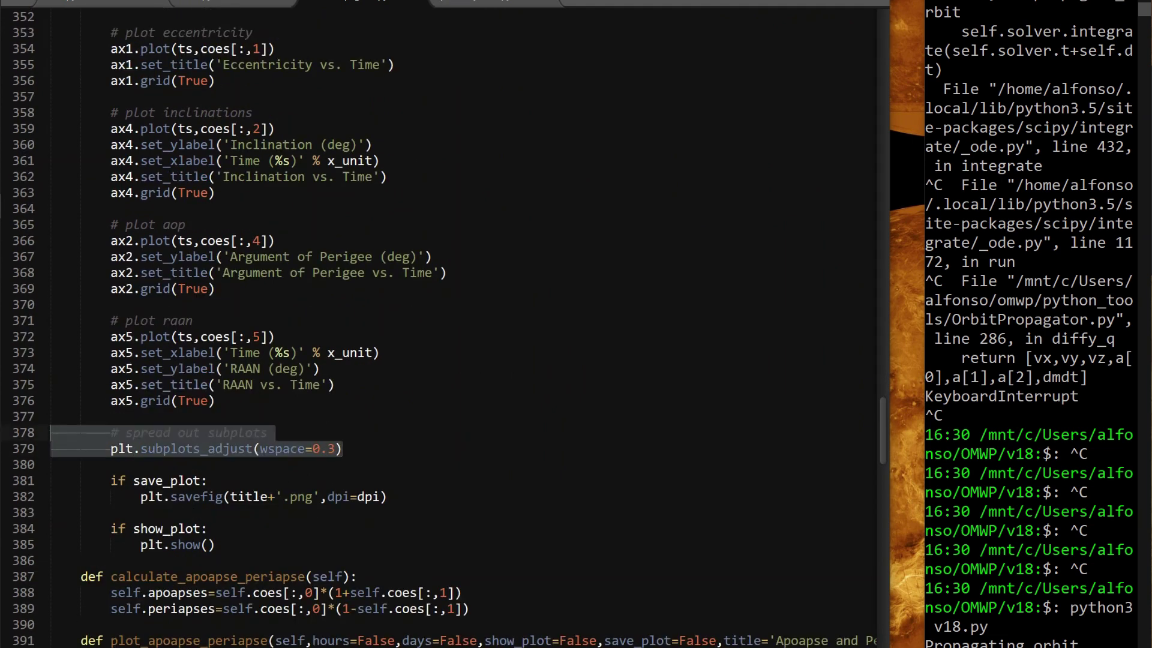
click(303, 430)
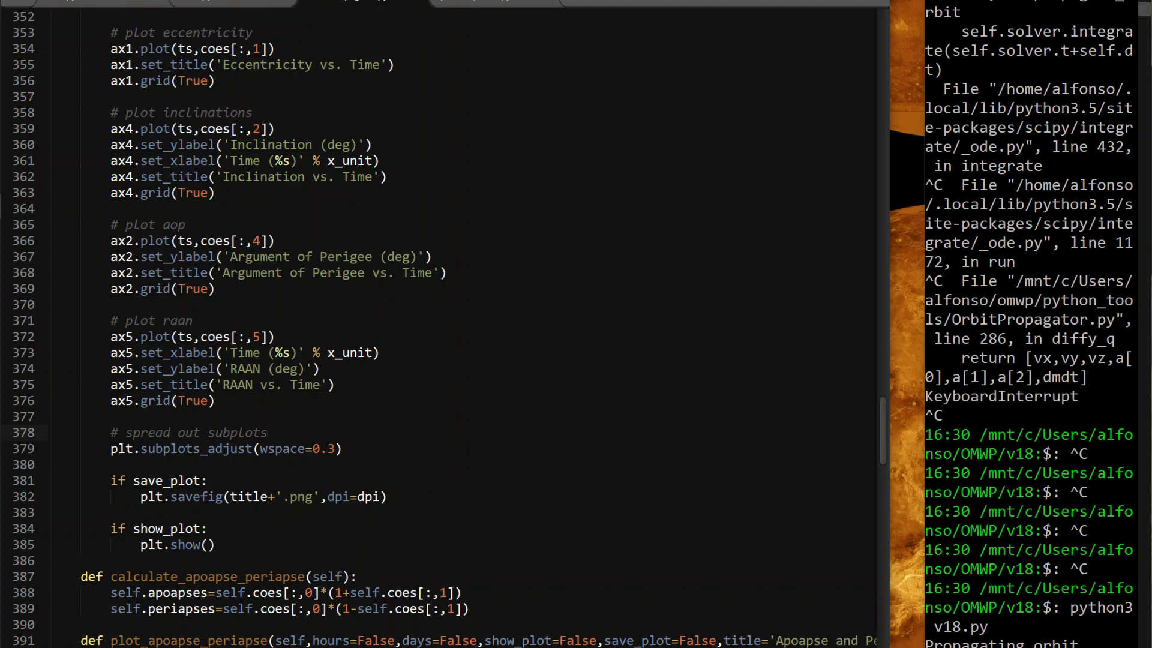
key(ctrl+Page_Down)
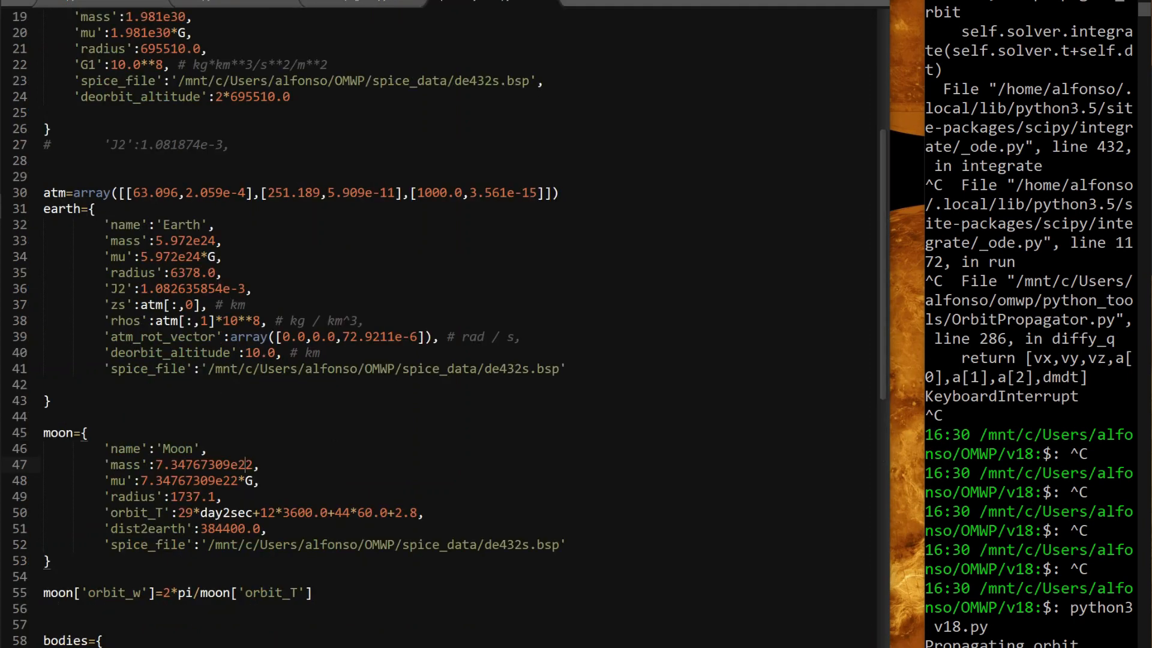
key(ctrl+Page_Up)
scroll(450, 324, up, 5)
scroll(450, 325, up, 5)
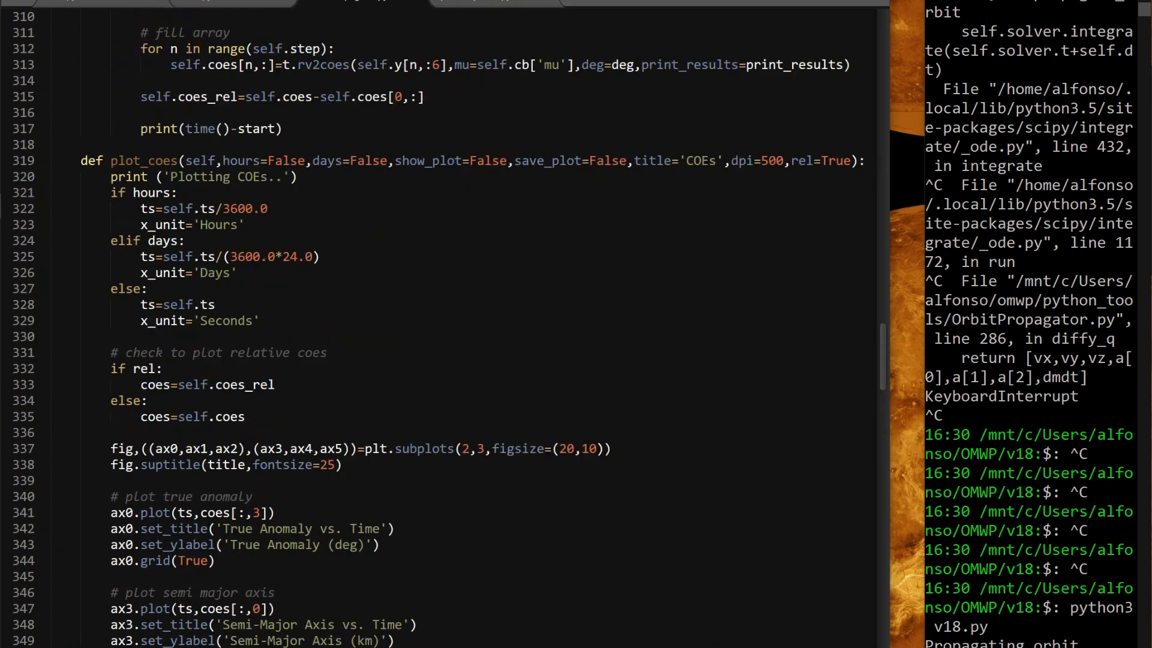
scroll(450, 324, up, 4)
scroll(450, 325, up, 4)
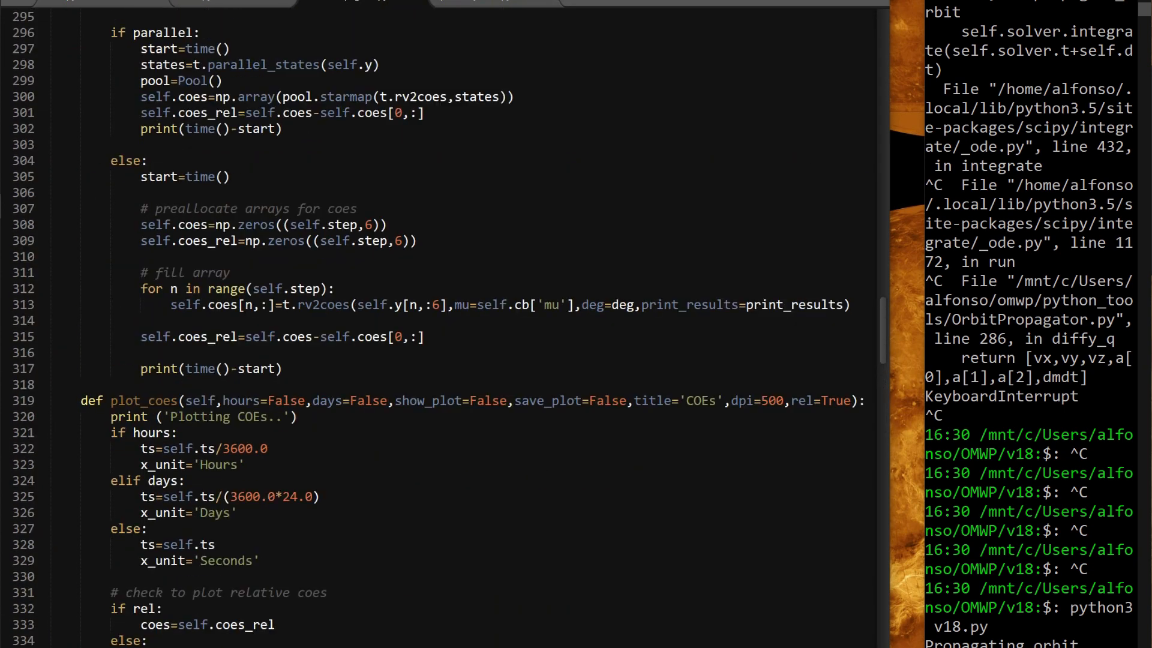
scroll(450, 324, up, 4)
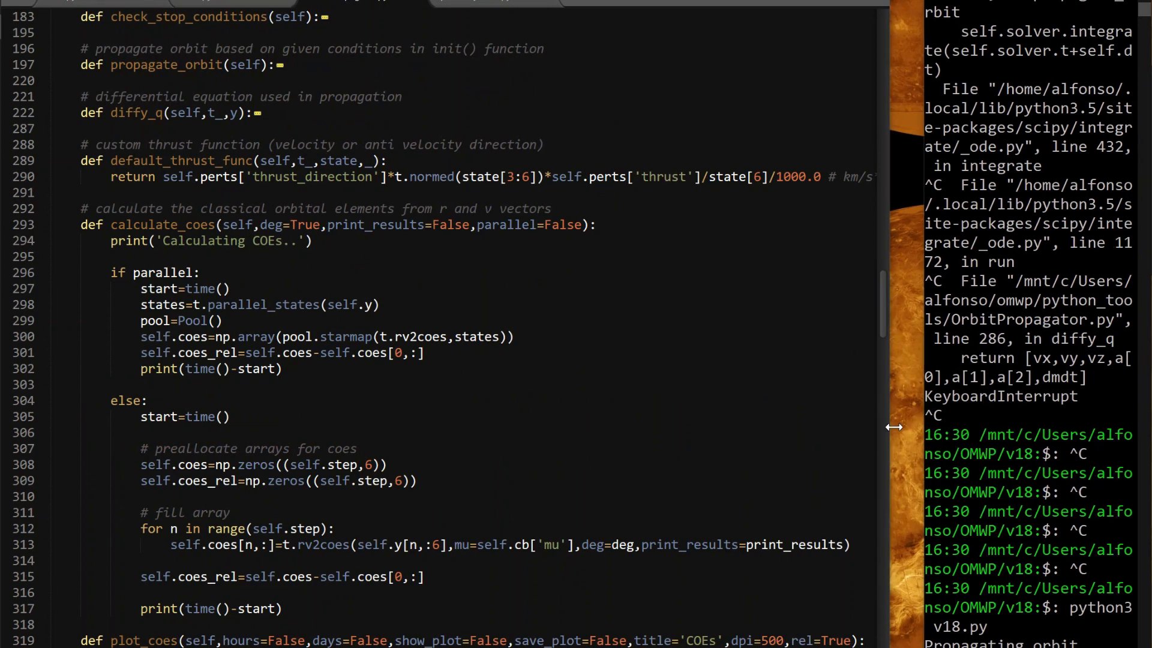
drag(925, 428, 891, 430)
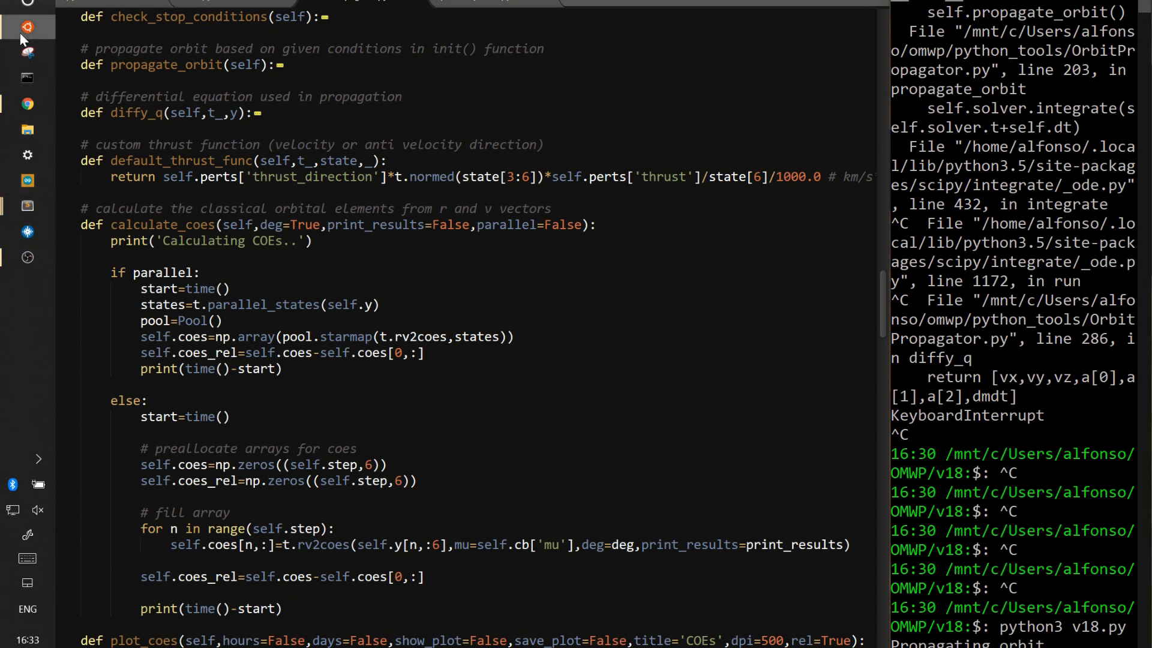
Step: Launch a second Bash on Ubuntu on Windows terminal and maximize it
right_click(25, 35)
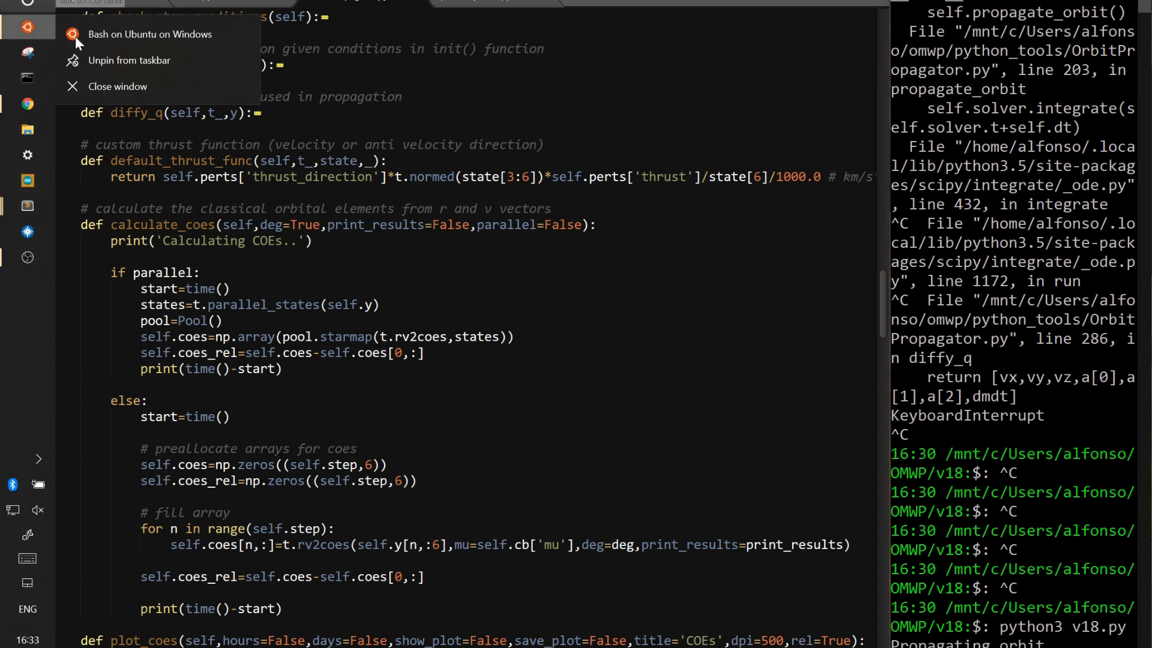
click(115, 36)
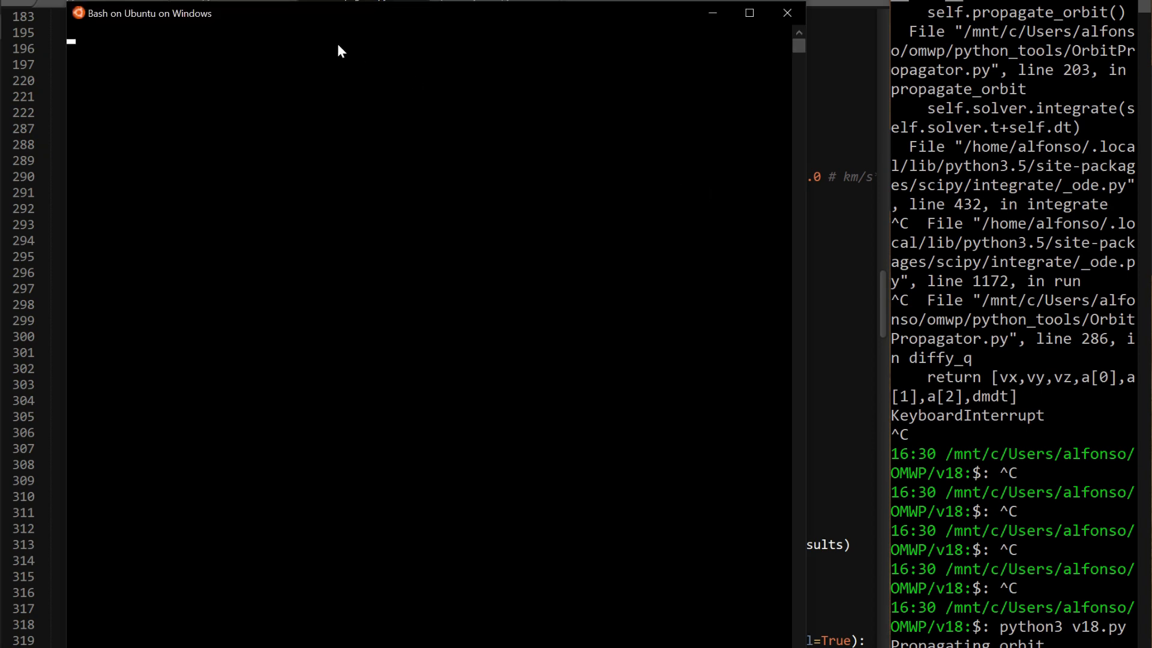
double_click(432, 6)
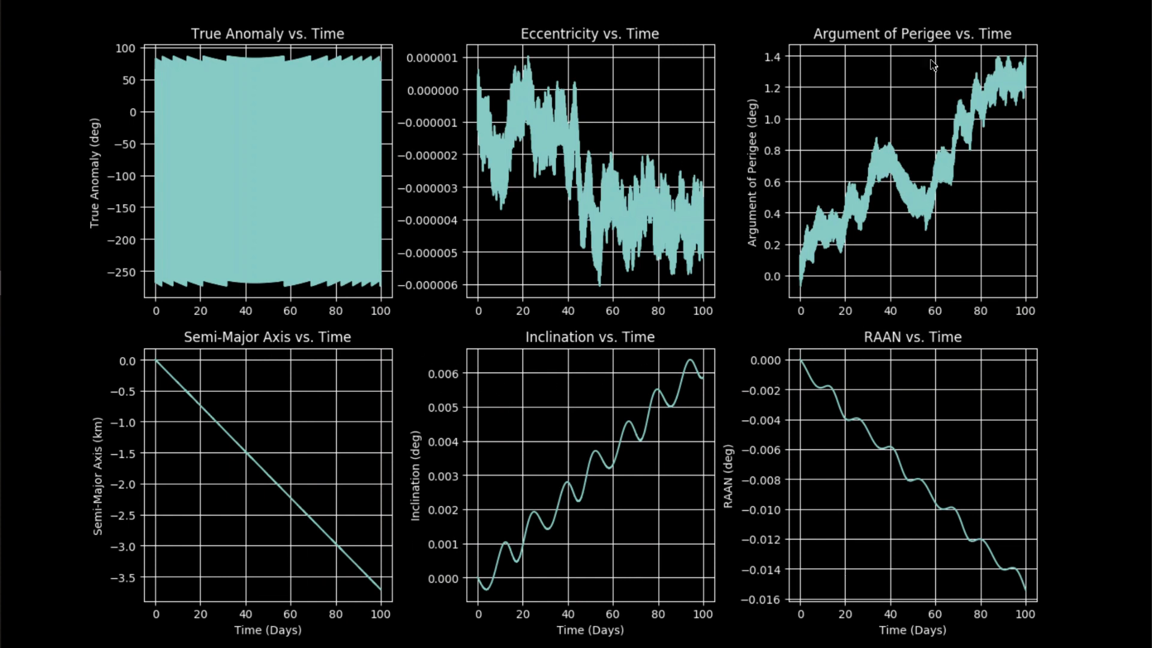
Step: Close the six-panel COE figure with the q key
key(q)
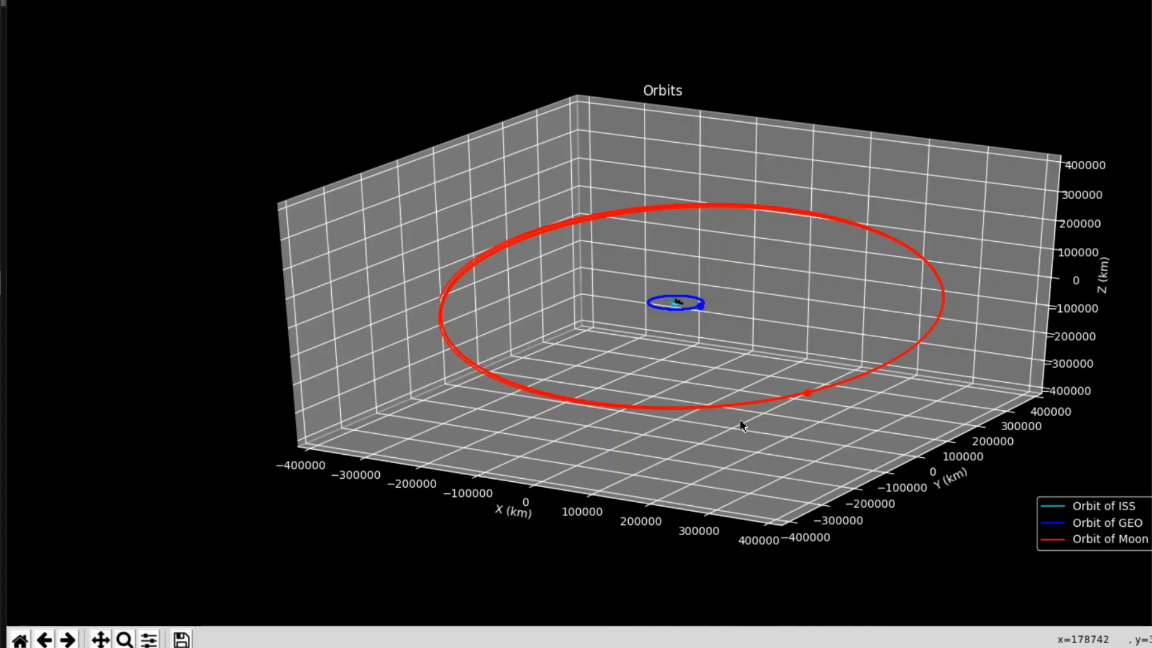
Step: Rotate the 3D ISS, GEO and Moon orbits to view Earth and the GEO orbit from several angles
mouse_move(739, 419)
mouse_down()
mouse_move(455, 378)
mouse_move(439, 346)
mouse_up()
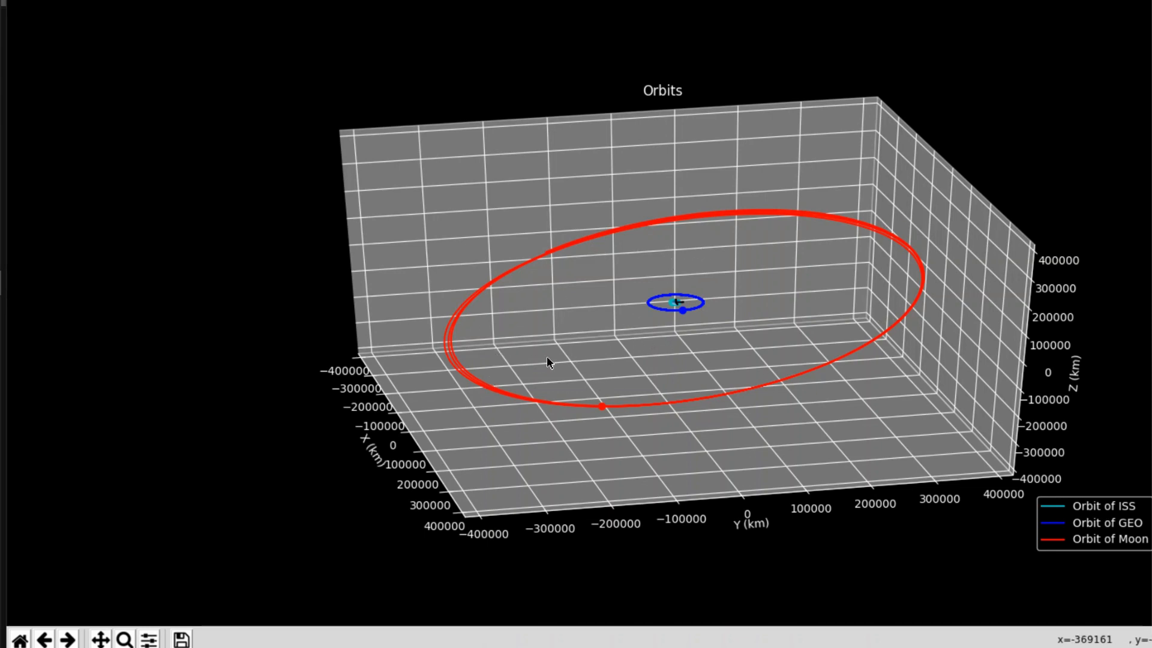
drag(606, 373, 740, 389)
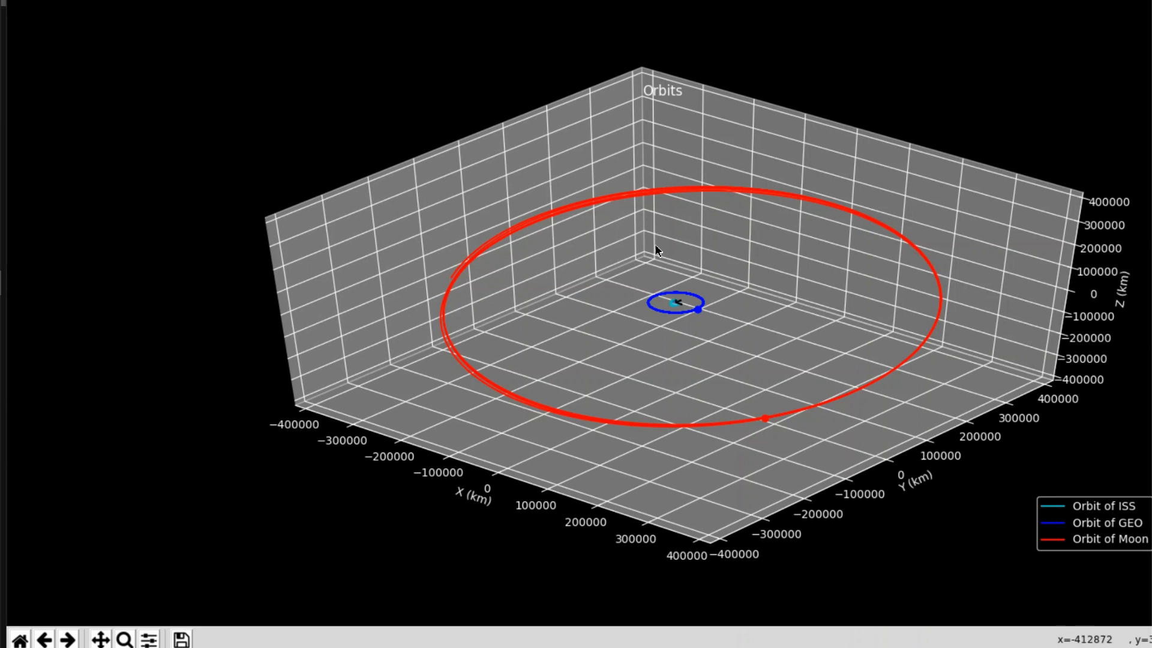
scroll(708, 253, up, 1)
scroll(681, 246, up, 2)
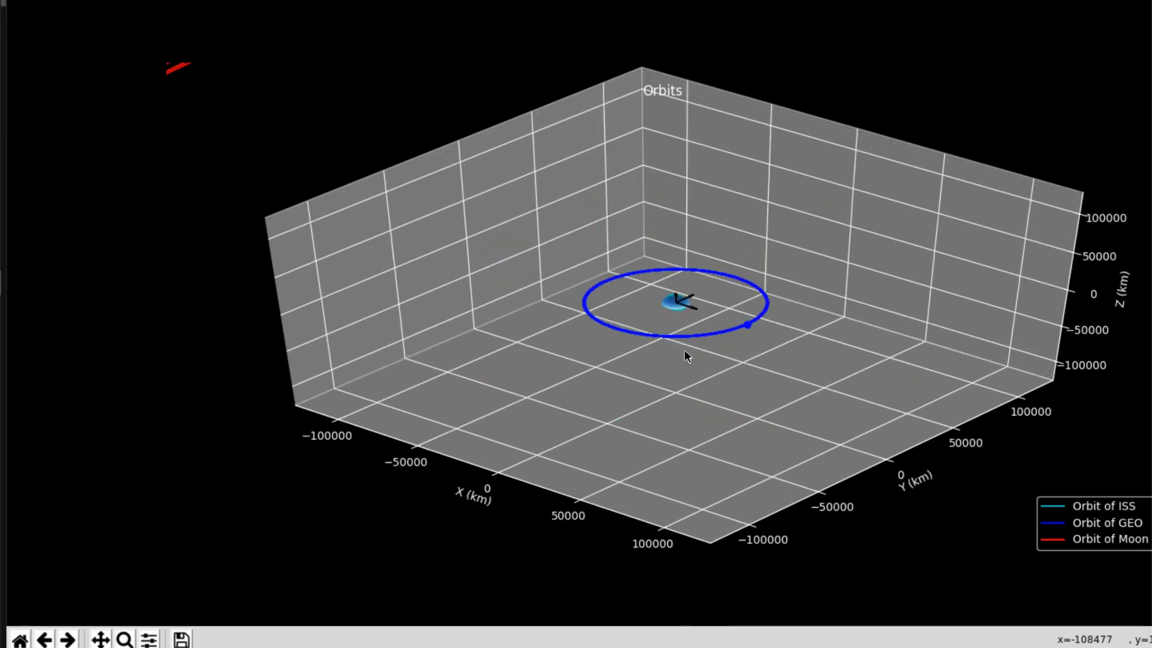
scroll(699, 295, up, 2)
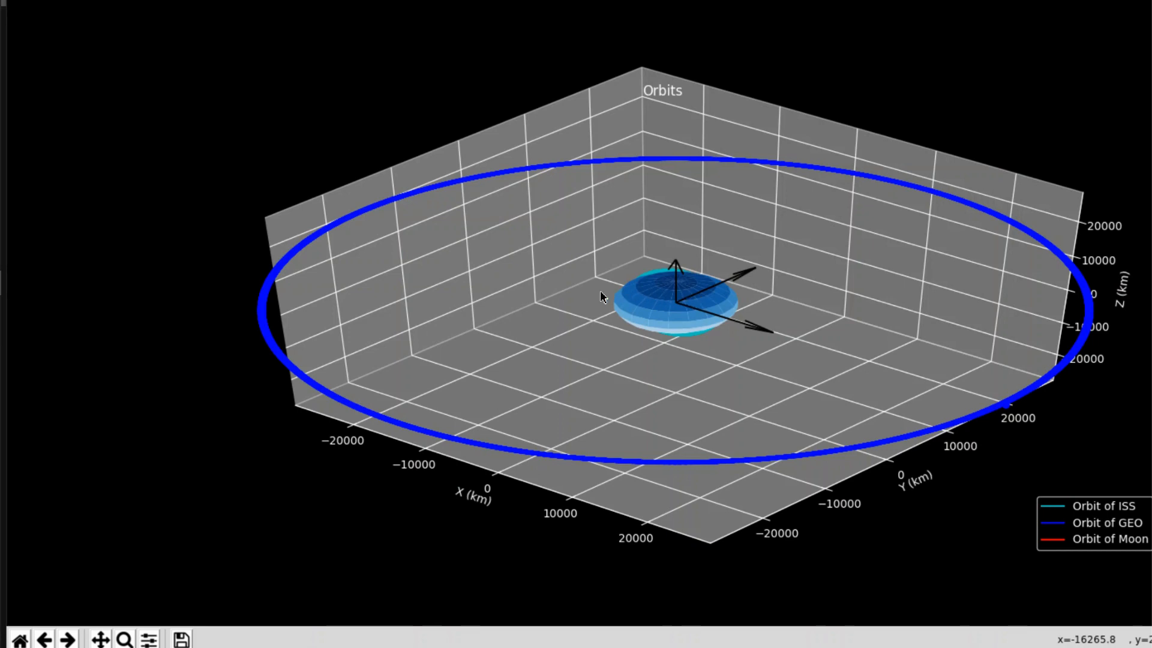
mouse_move(601, 290)
mouse_down()
mouse_move(586, 291)
mouse_move(591, 302)
mouse_up()
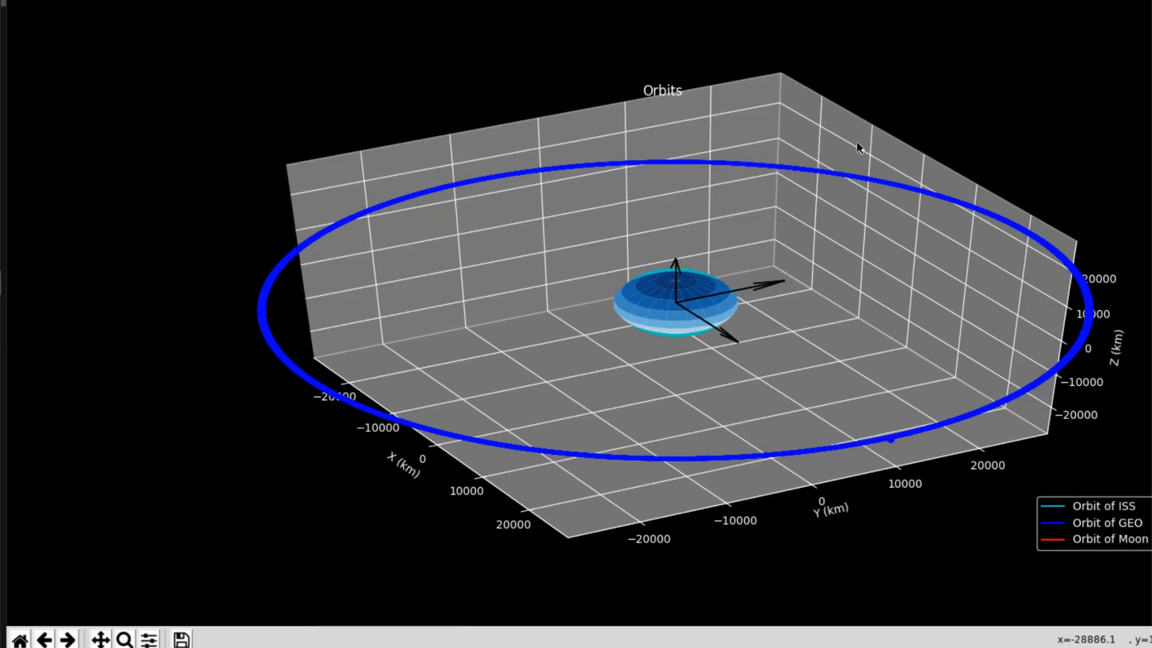
Step: Close the 3D orbits figure and switch back to the Google Slides presentation
double_click(642, 9)
click(893, 100)
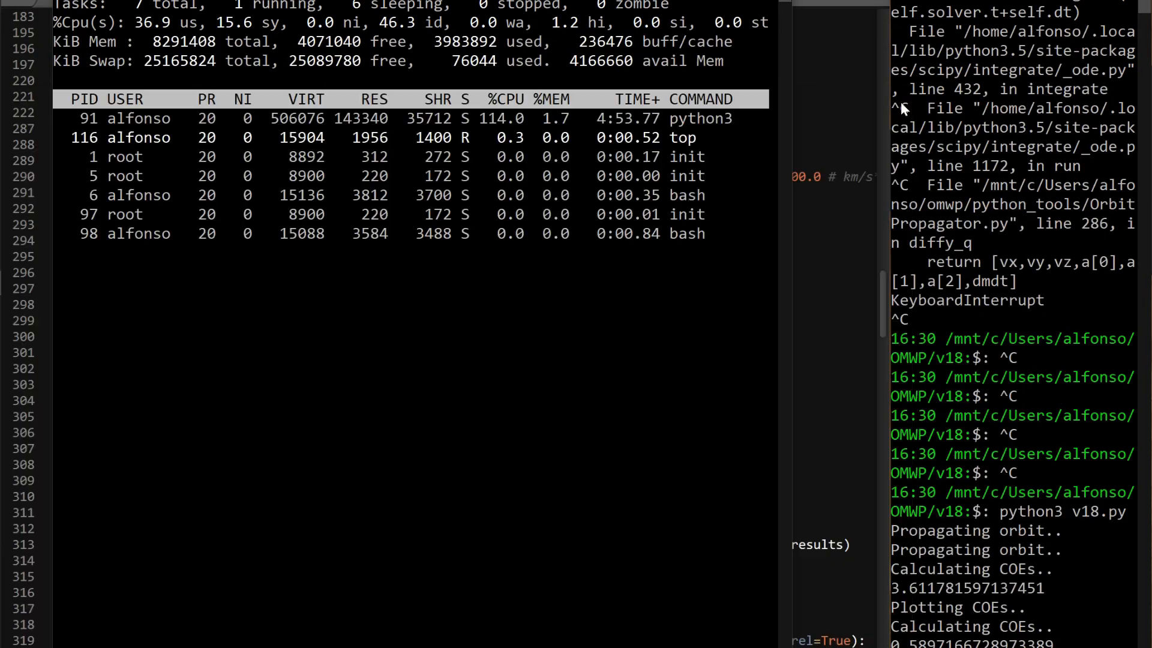
key(alt+Tab)
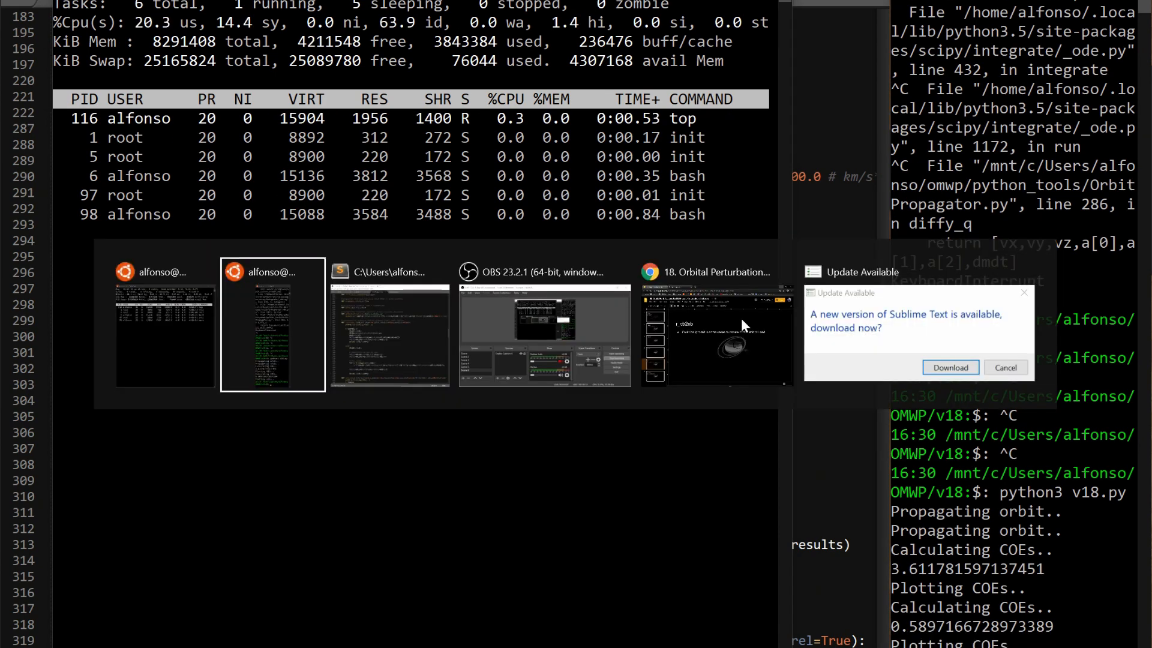
key(Tab)
key(Tab)
key(Tab)
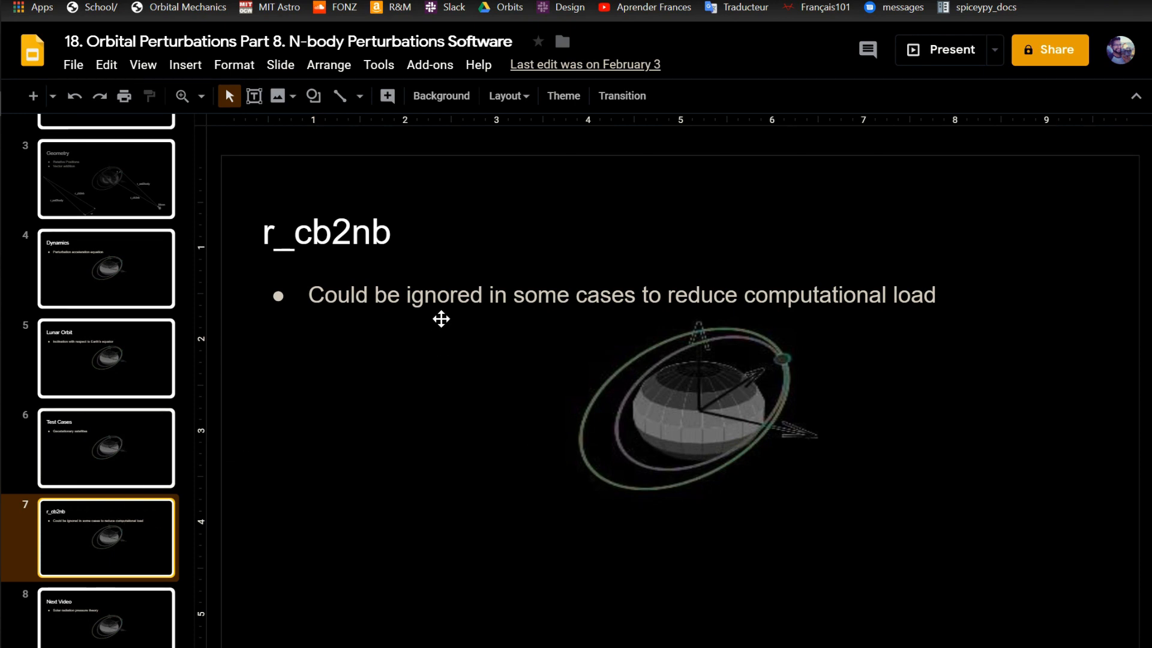
Step: Show slide 8, the Next Video slide on solar radiation pressure theory
click(57, 632)
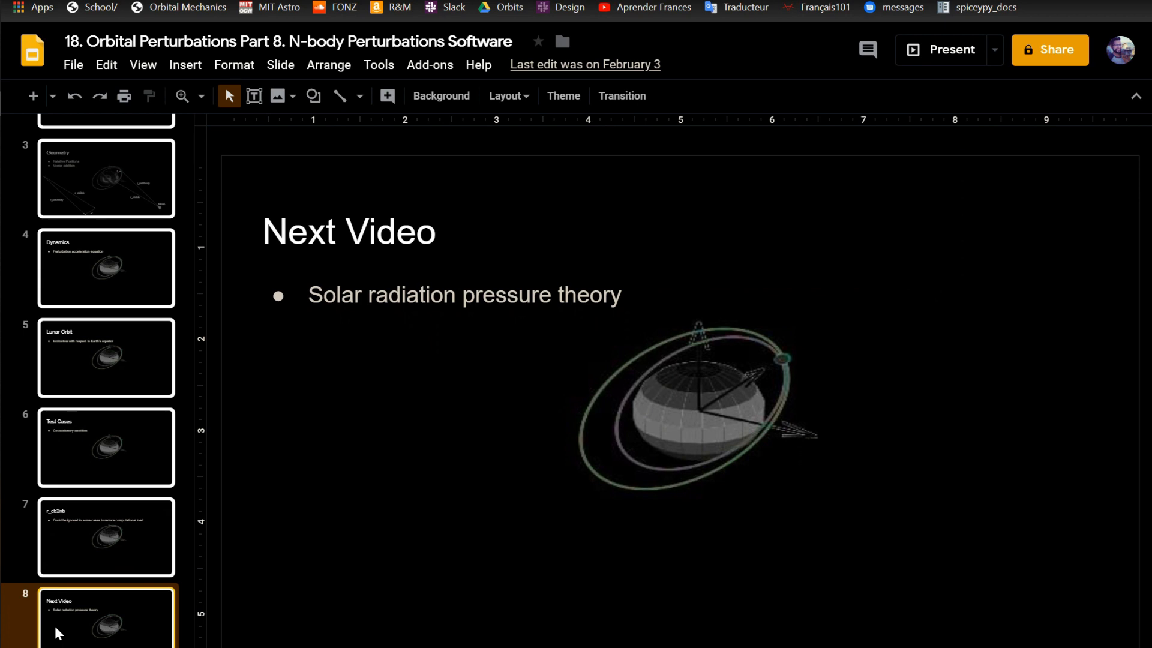